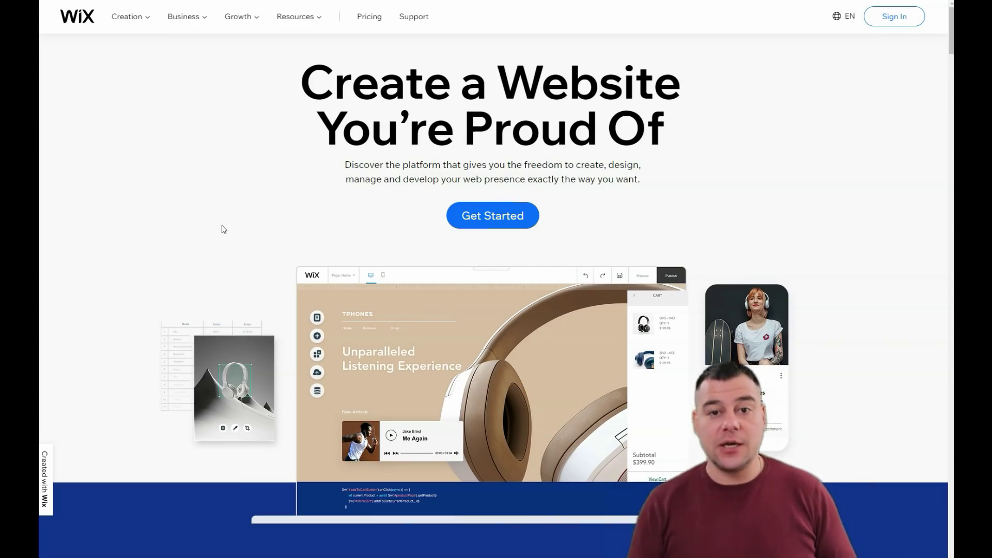
# - Look through the Wix homepage, including its editor features, template samples, FAQ and footer, and return to its beginning
pyautogui.scroll(-15, 283, 170)
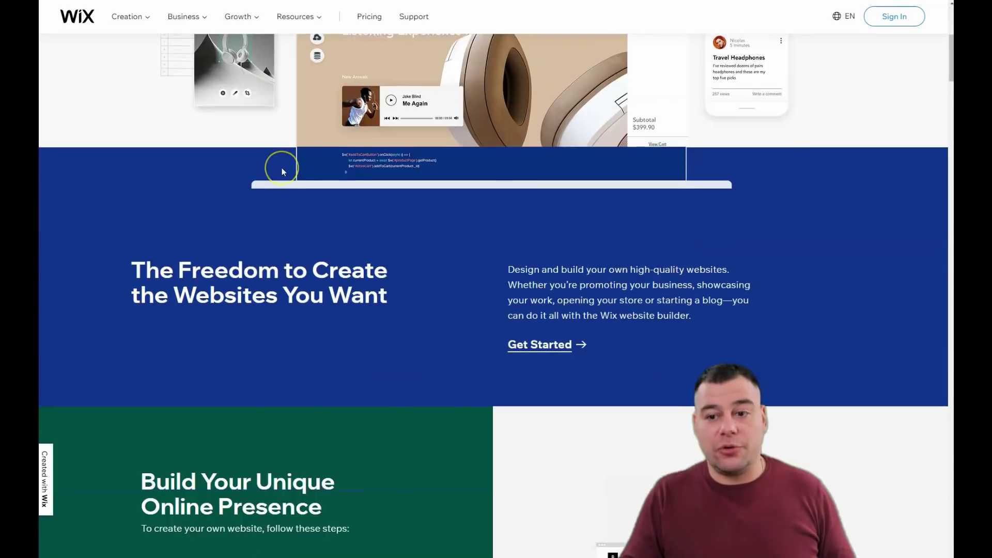
pyautogui.scroll(-13, 281, 167)
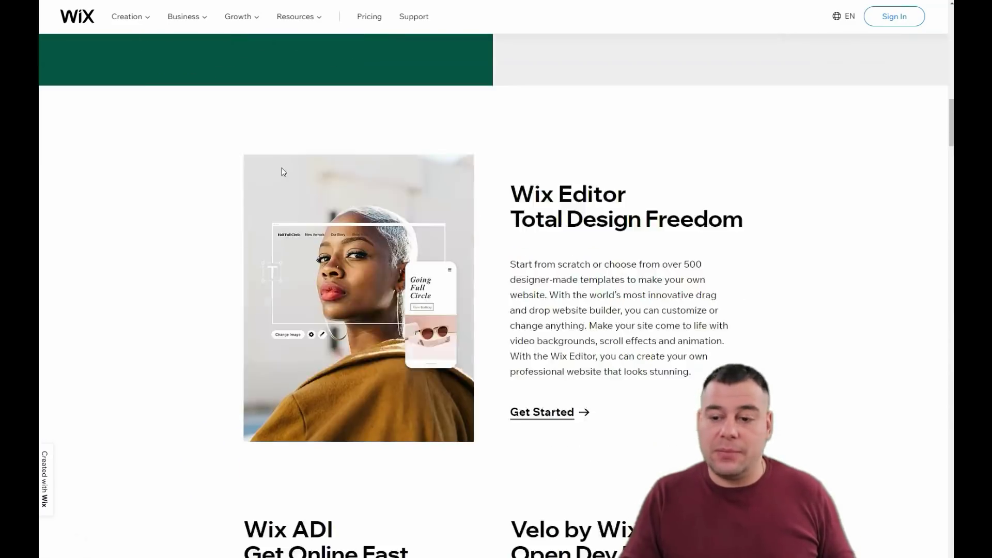
pyautogui.scroll(-5, 294, 194)
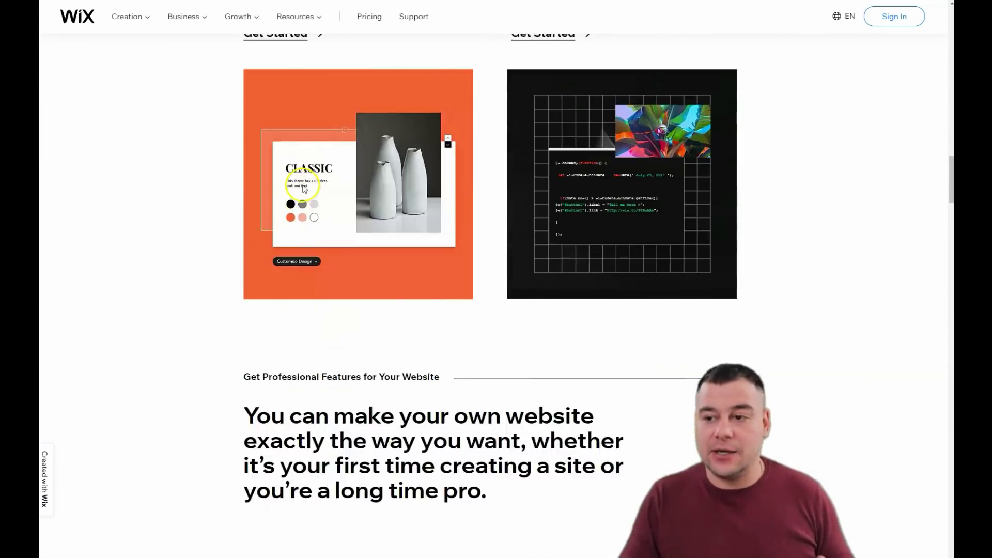
pyautogui.scroll(-17, 304, 189)
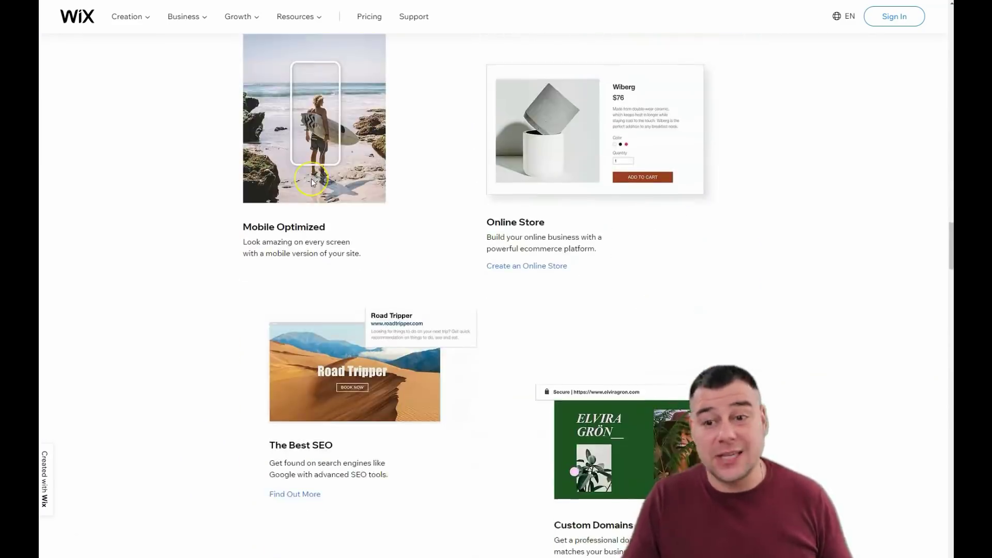
pyautogui.scroll(-5, 312, 182)
pyautogui.scroll(-15, 312, 182)
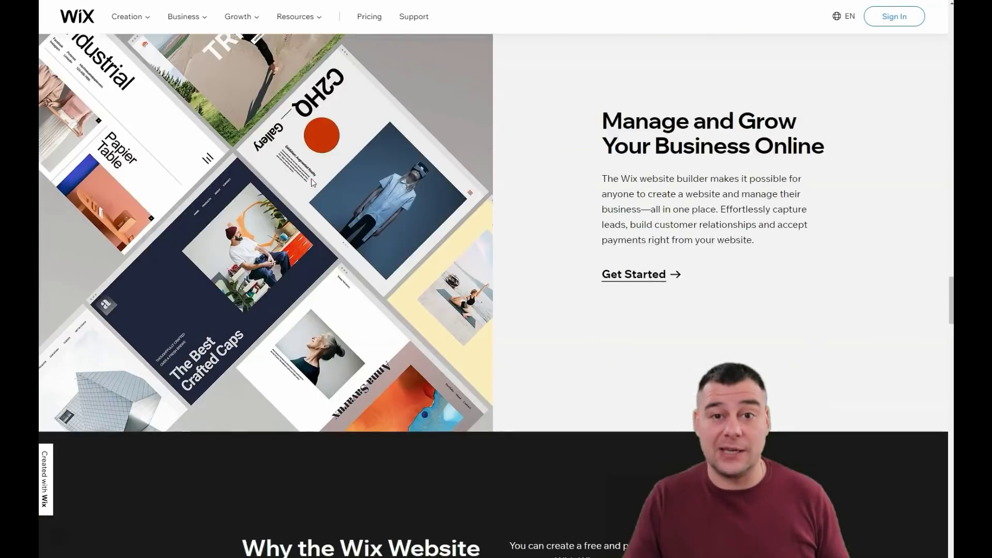
pyautogui.scroll(-16, 312, 182)
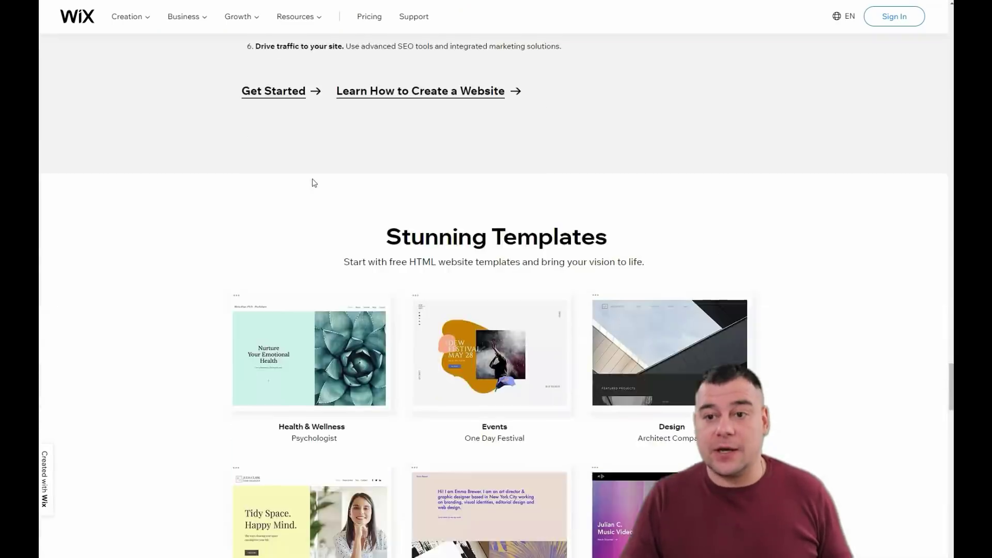
pyautogui.scroll(-20, 313, 181)
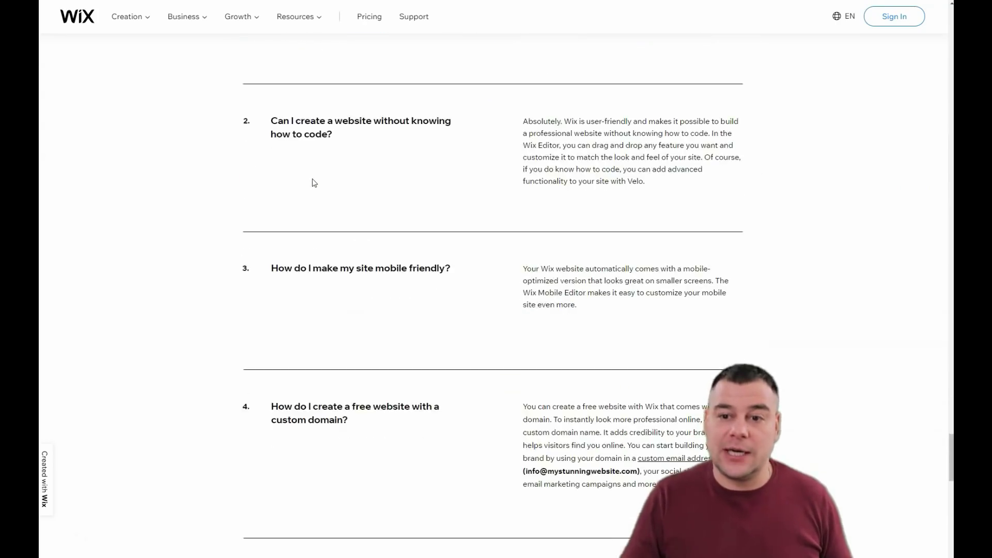
pyautogui.scroll(-8, 314, 182)
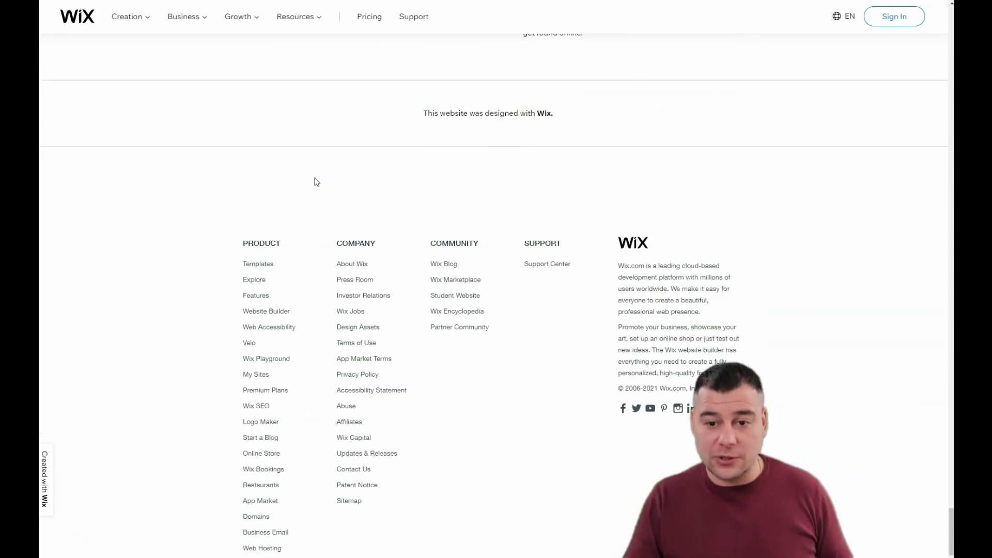
pyautogui.scroll(20, 315, 181)
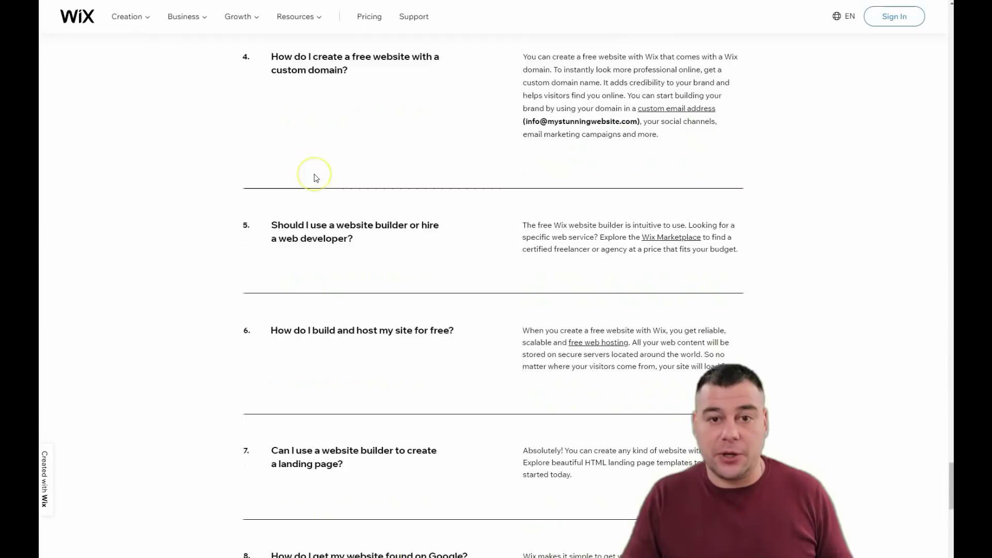
pyautogui.scroll(20, 316, 177)
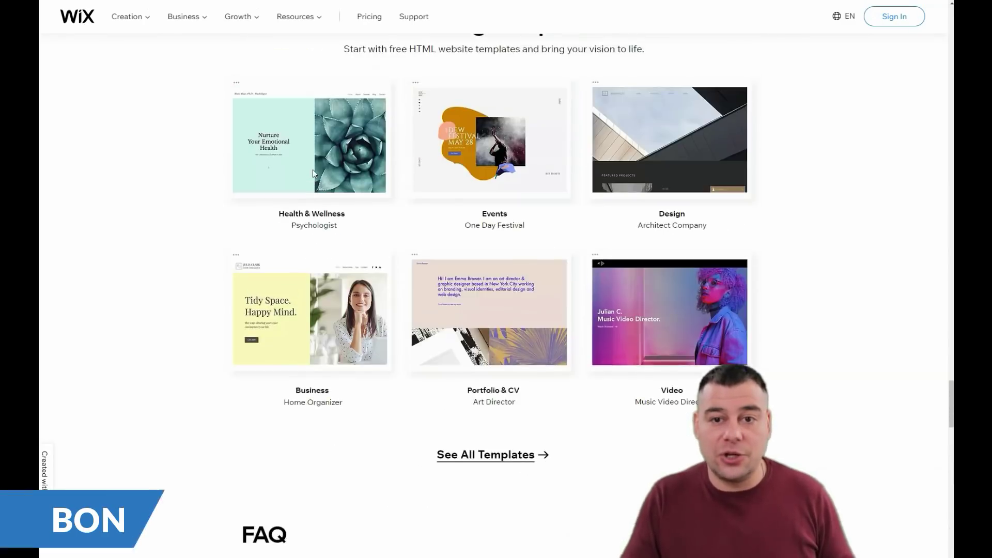
pyautogui.scroll(20, 318, 164)
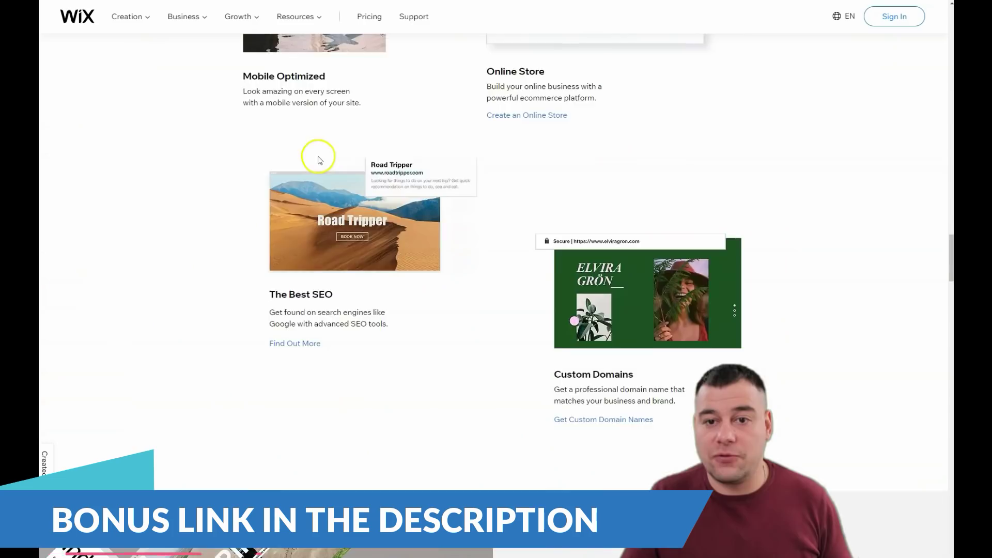
pyautogui.scroll(15, 329, 153)
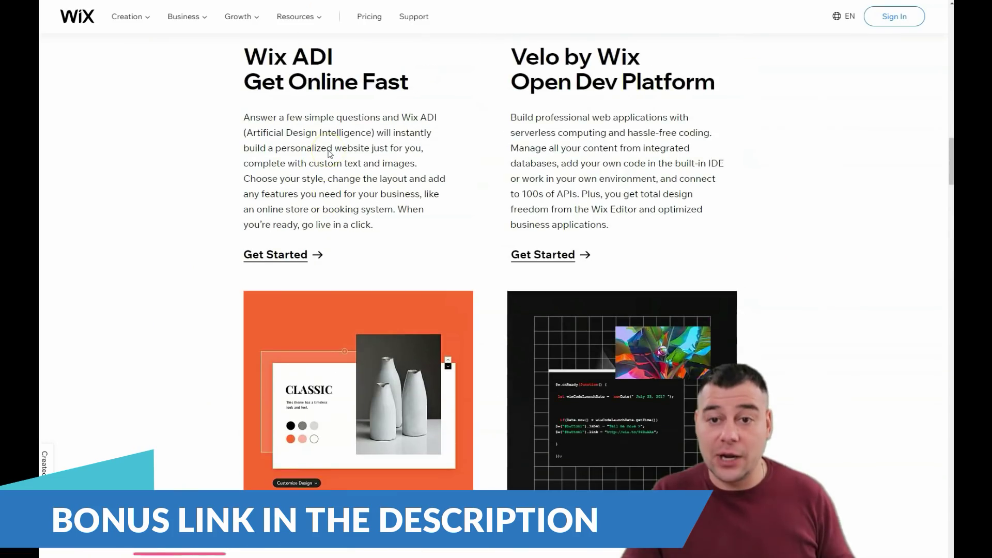
pyautogui.scroll(15, 329, 144)
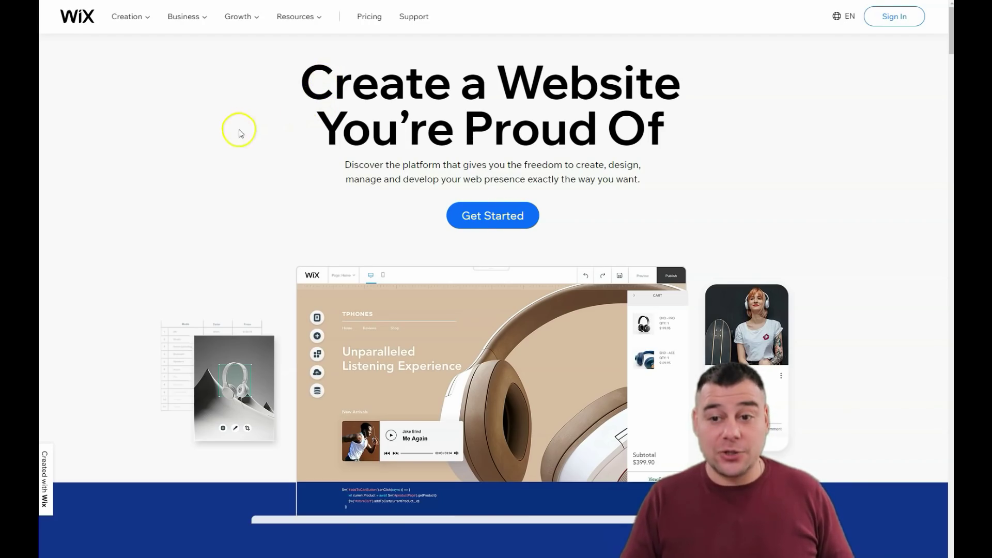
pyautogui.scroll(-10, 387, 181)
pyautogui.scroll(7, 387, 186)
pyautogui.scroll(4, 387, 189)
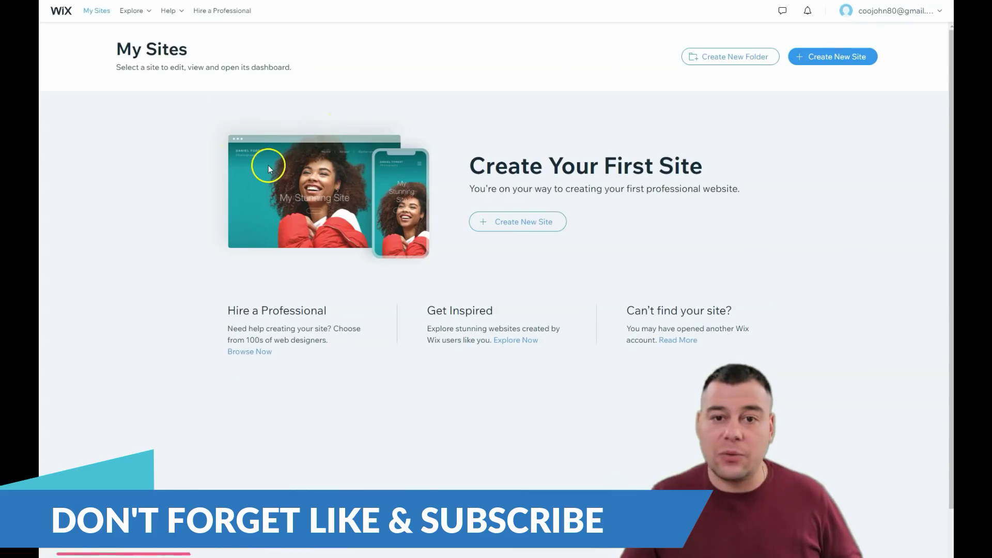
# - Start creating a new site and browse the first page of Sports & Fitness website templates
pyautogui.click(818, 58)
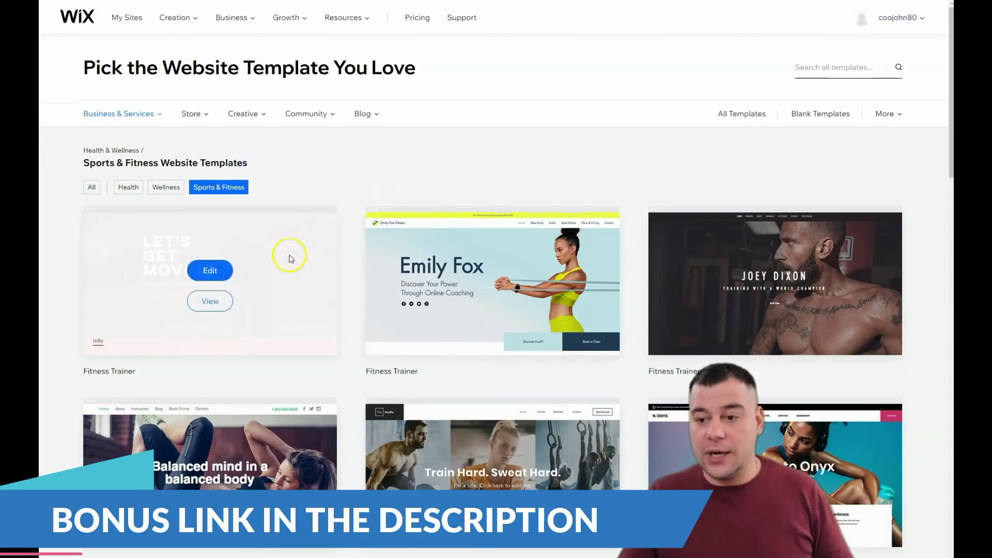
pyautogui.scroll(-3, 411, 289)
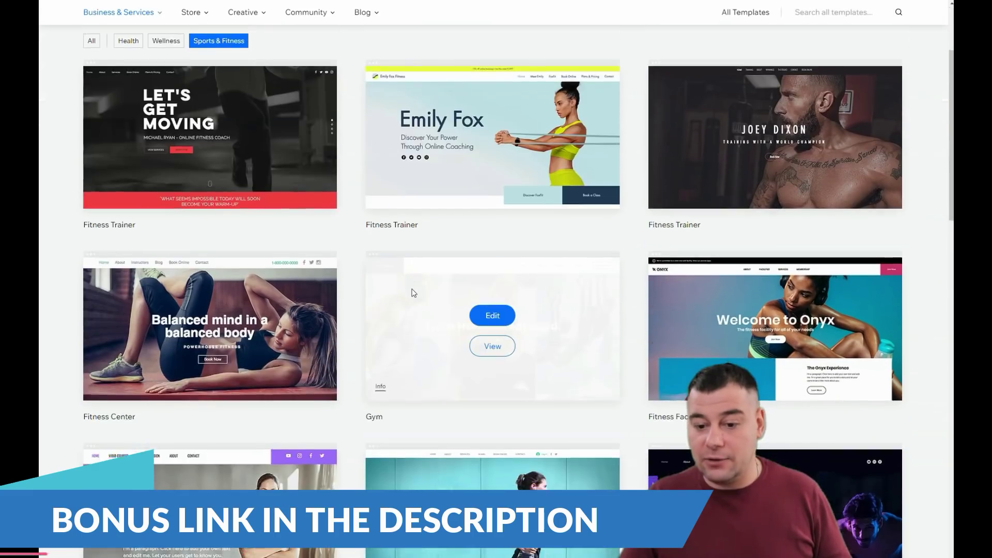
pyautogui.scroll(-4, 412, 290)
pyautogui.scroll(-3, 421, 288)
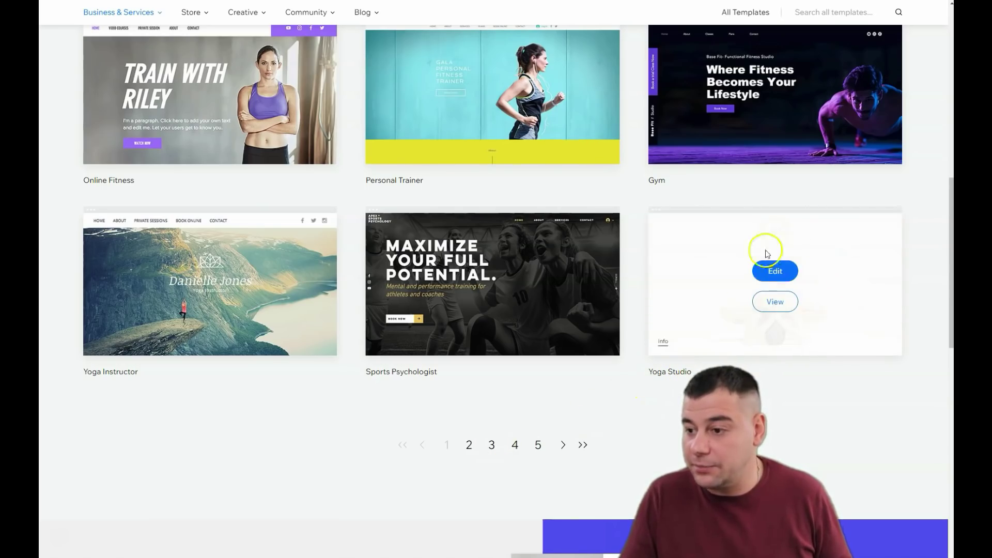
# - Browse the second page of Sports & Fitness website templates
pyautogui.click(469, 445)
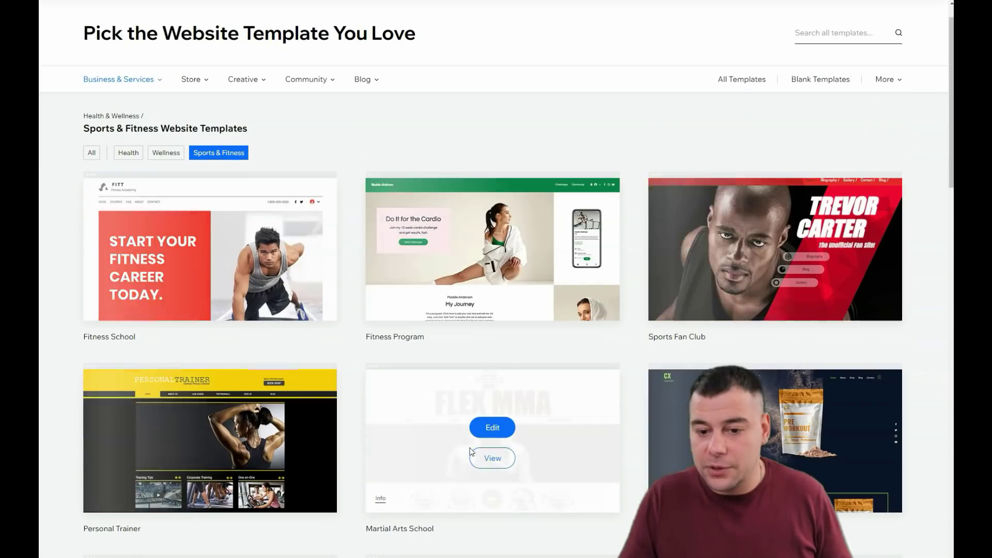
pyautogui.scroll(-5, 457, 357)
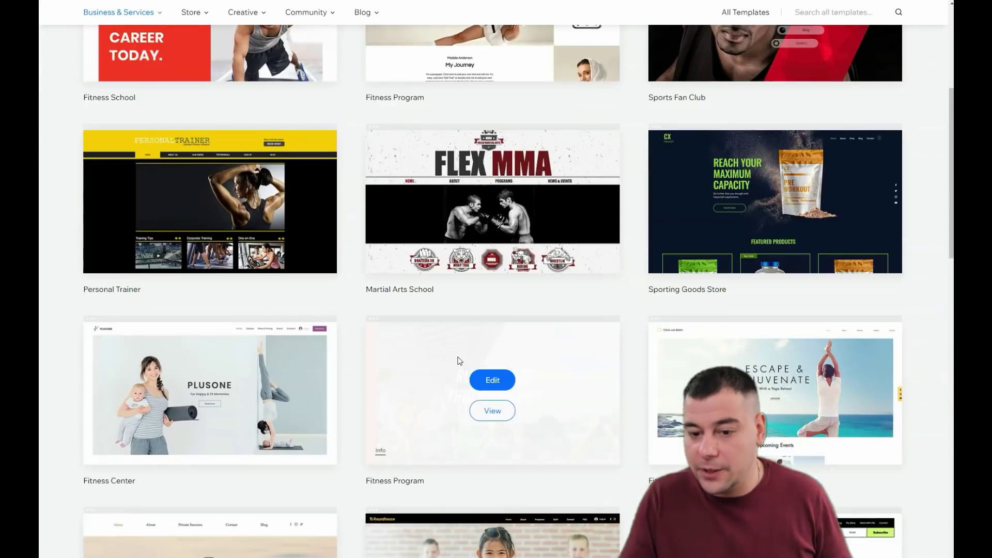
pyautogui.scroll(-6, 457, 360)
pyautogui.scroll(-3, 457, 360)
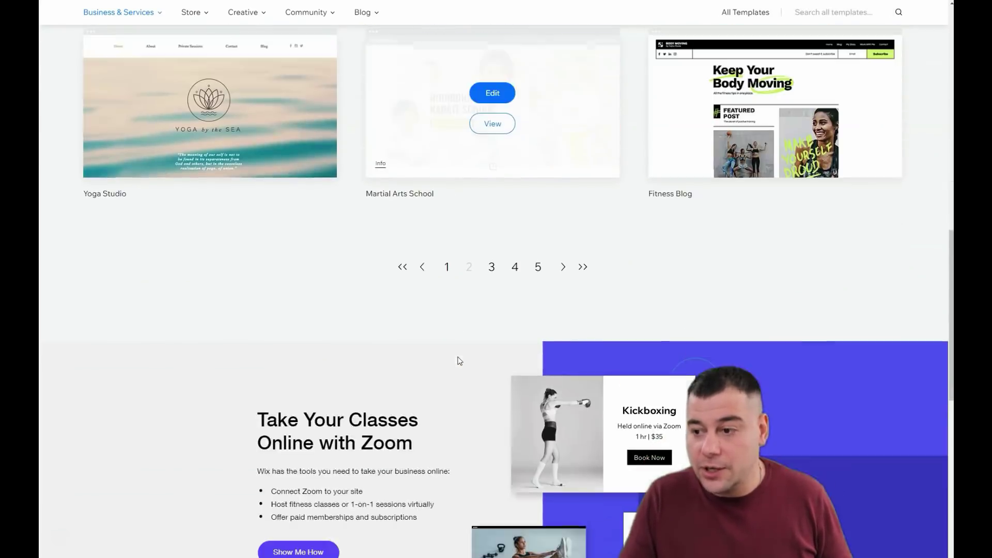
pyautogui.scroll(6, 458, 355)
pyautogui.scroll(-5, 444, 392)
# - Return to the first page of templates and open the Yoga Studio template for editing
pyautogui.click(447, 323)
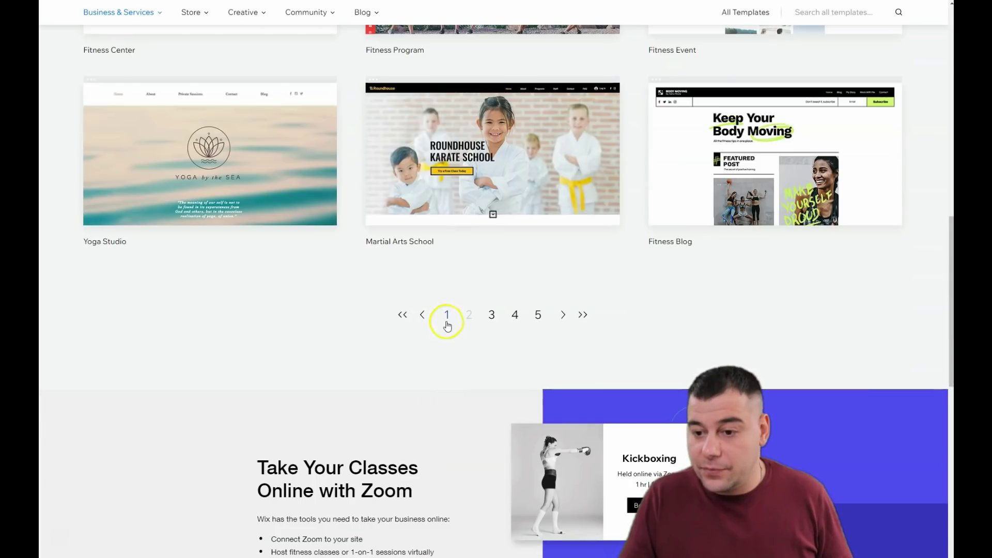
pyautogui.scroll(-7, 731, 310)
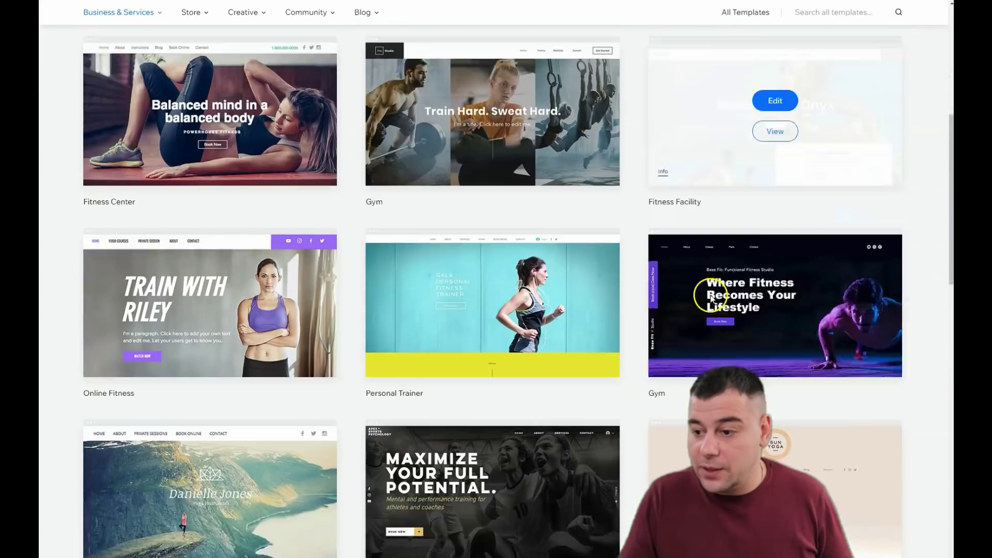
pyautogui.scroll(-5, 712, 299)
pyautogui.moveTo(753, 254)
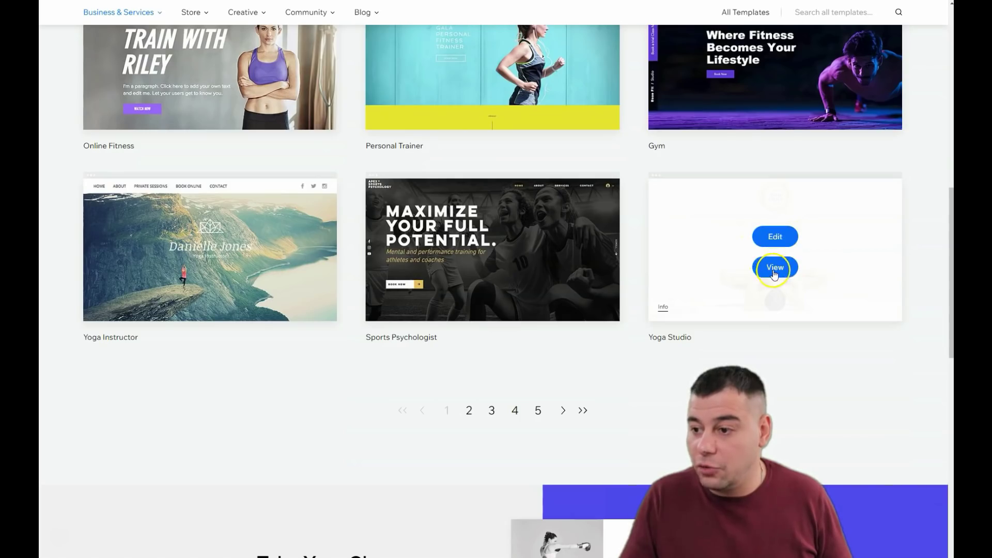
pyautogui.click(773, 236)
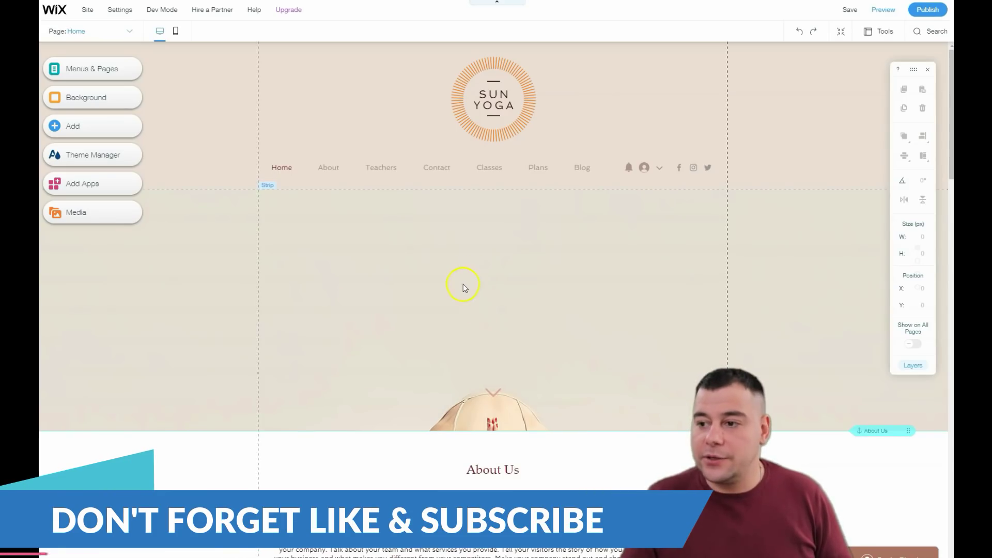
# - Examine the sections of the Sun Yoga template's Home page down to the footer and return to the header
pyautogui.scroll(-6, 466, 287)
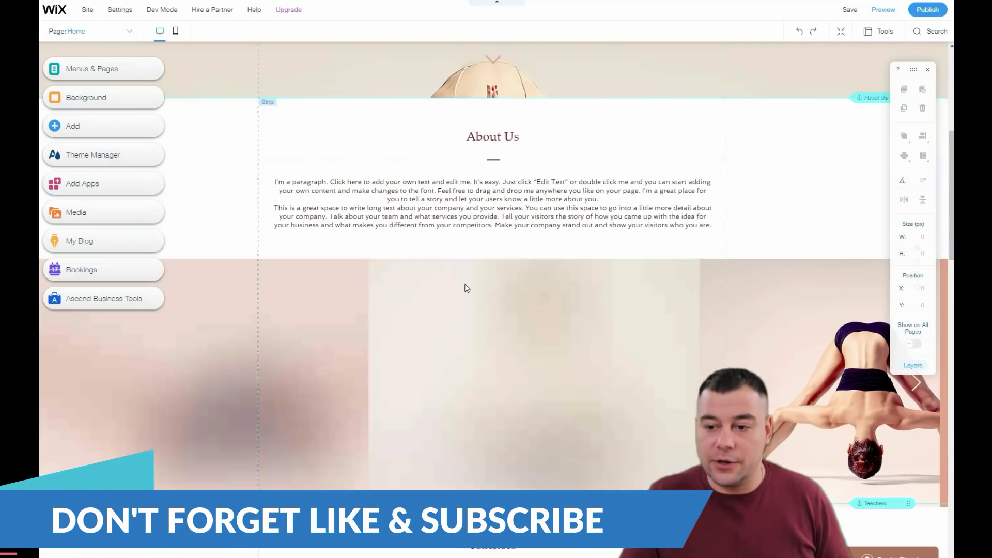
pyautogui.scroll(6, 466, 287)
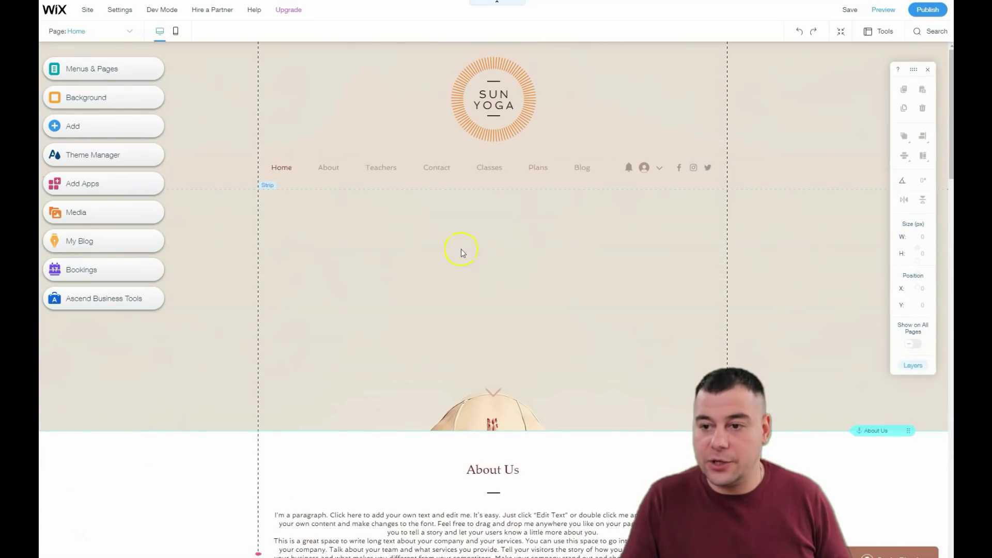
pyautogui.scroll(-10, 442, 244)
pyautogui.scroll(-8, 443, 243)
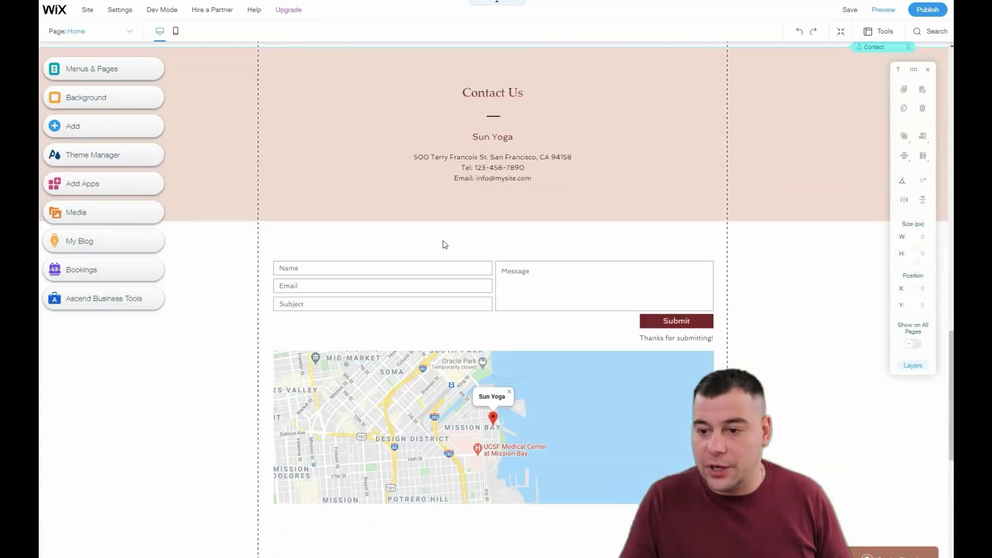
pyautogui.scroll(-5, 443, 246)
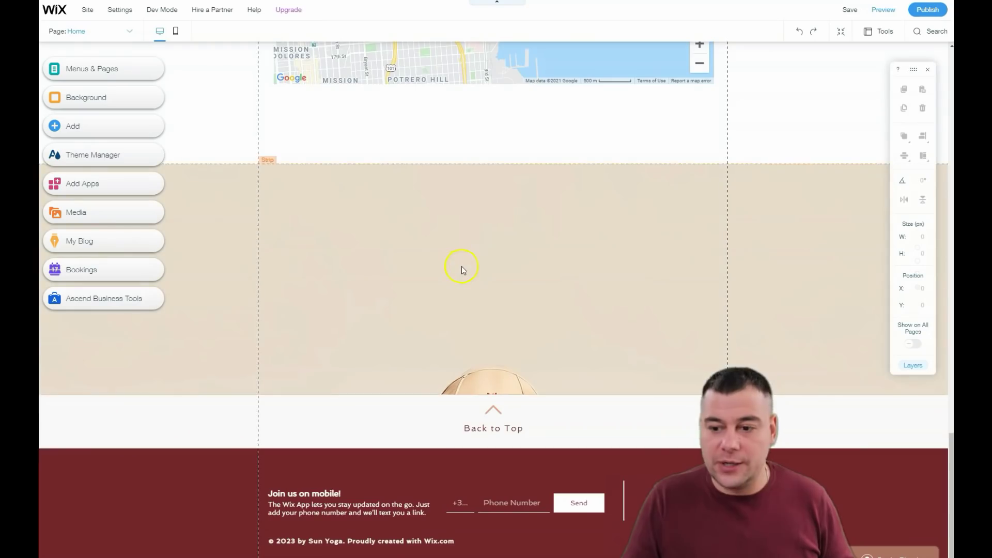
pyautogui.scroll(20, 500, 274)
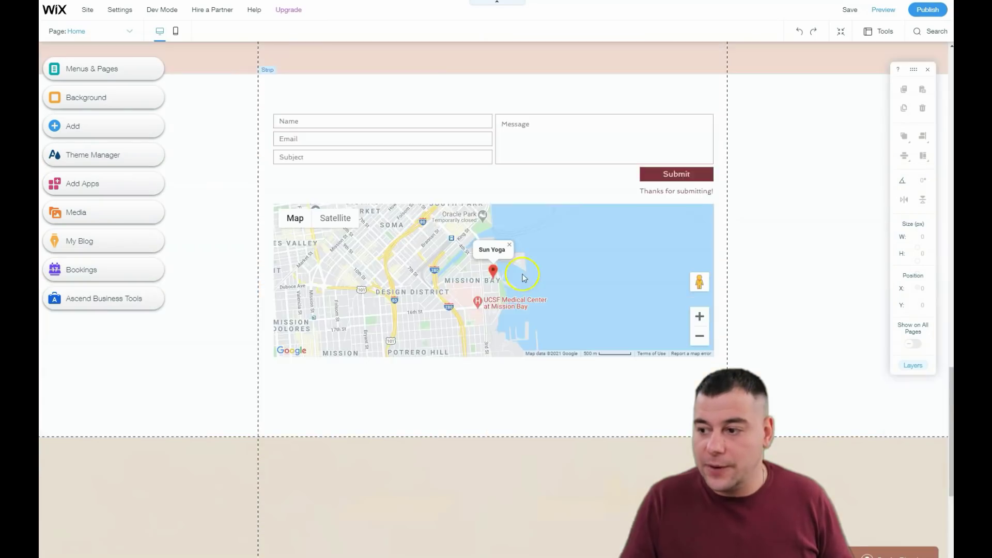
pyautogui.scroll(3, 491, 219)
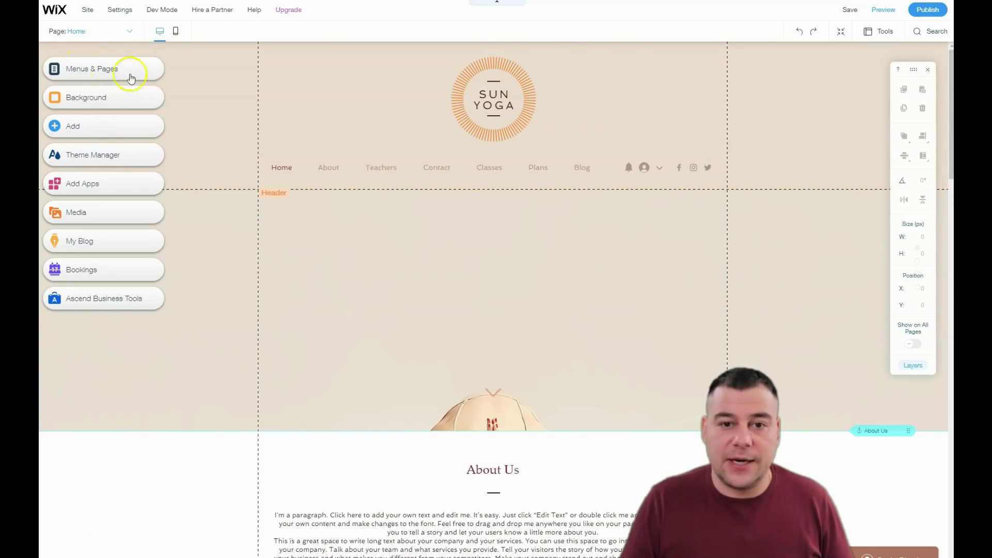
pyautogui.moveTo(89, 12)
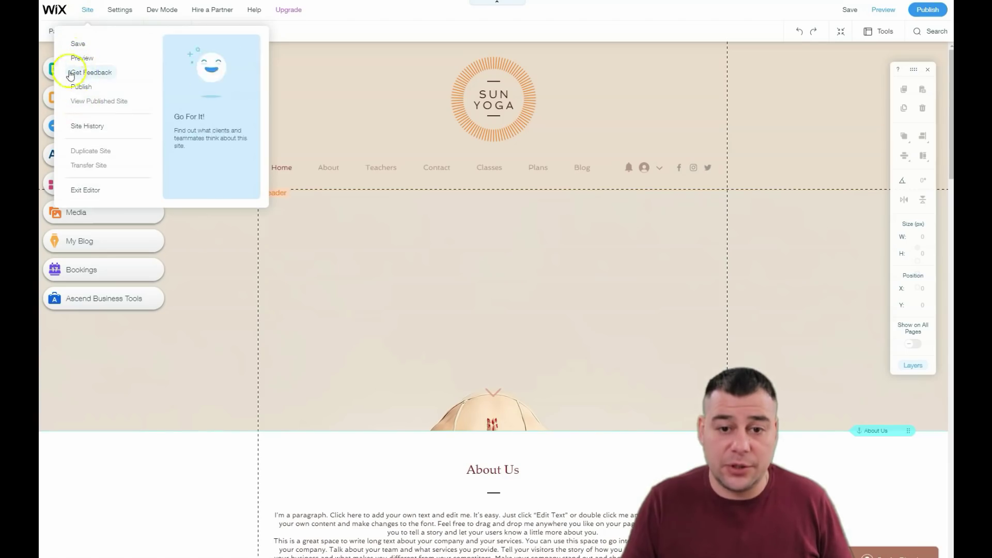
pyautogui.moveTo(133, 11)
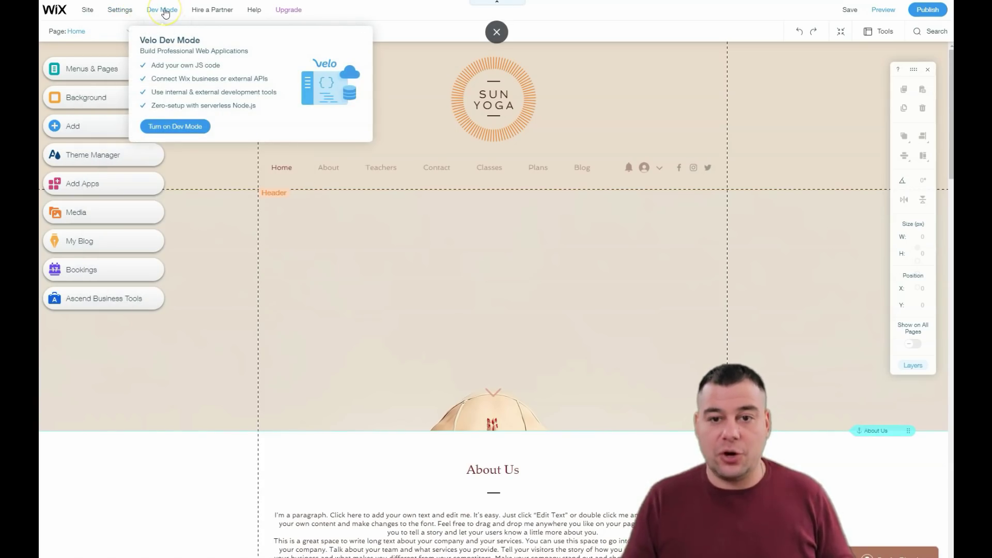
pyautogui.moveTo(202, 16)
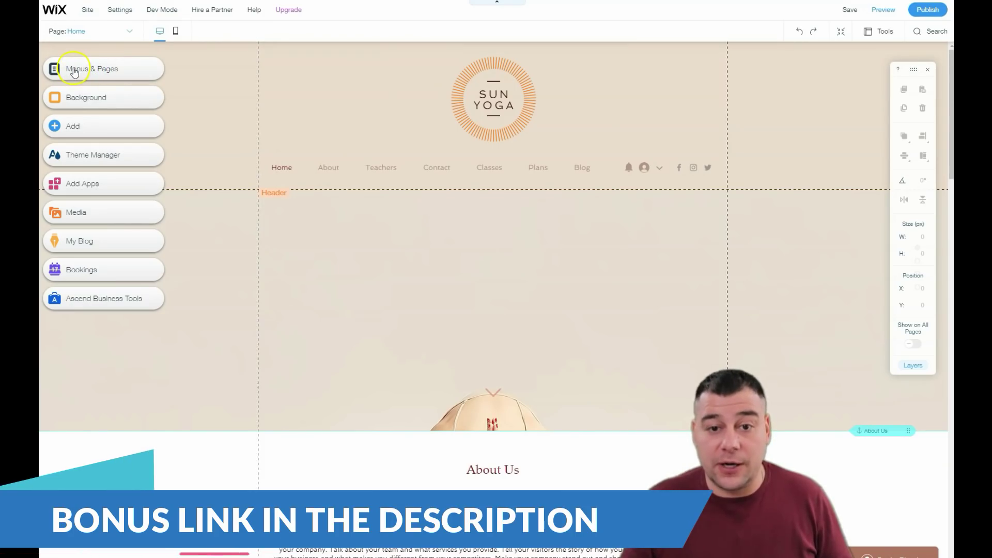
# - Show the site's list of pages and go to the Contact section of the Home page
pyautogui.click(73, 67)
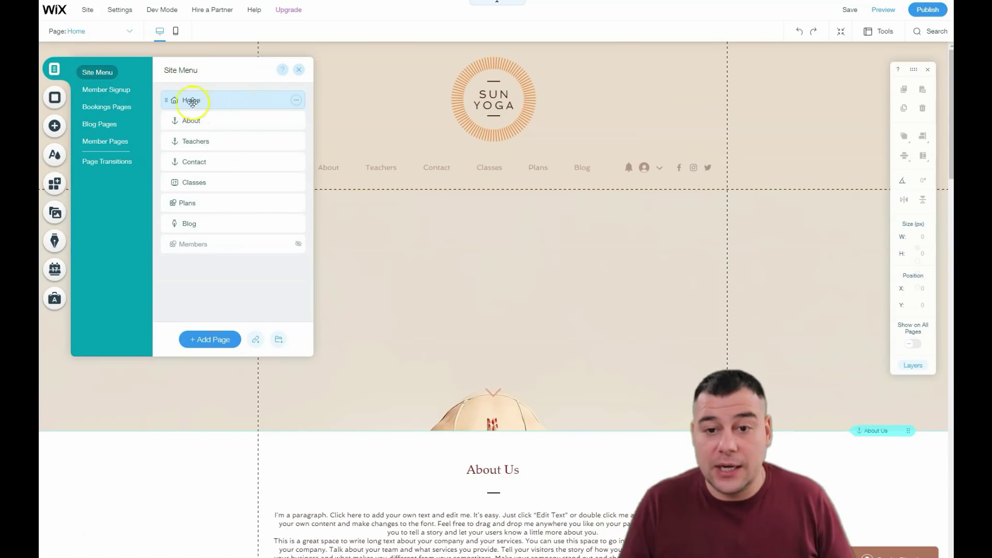
pyautogui.moveTo(195, 162)
pyautogui.mouseDown()
pyautogui.moveTo(215, 160)
pyautogui.moveTo(217, 139)
pyautogui.moveTo(215, 162)
pyautogui.mouseUp()
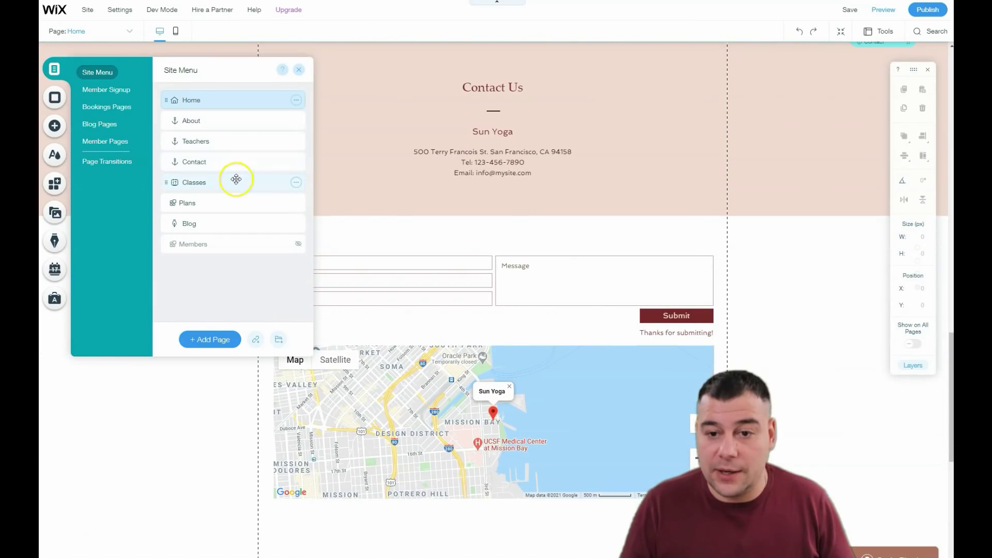
# - View the page background options, go back to the site's page list and close it
pyautogui.click(54, 99)
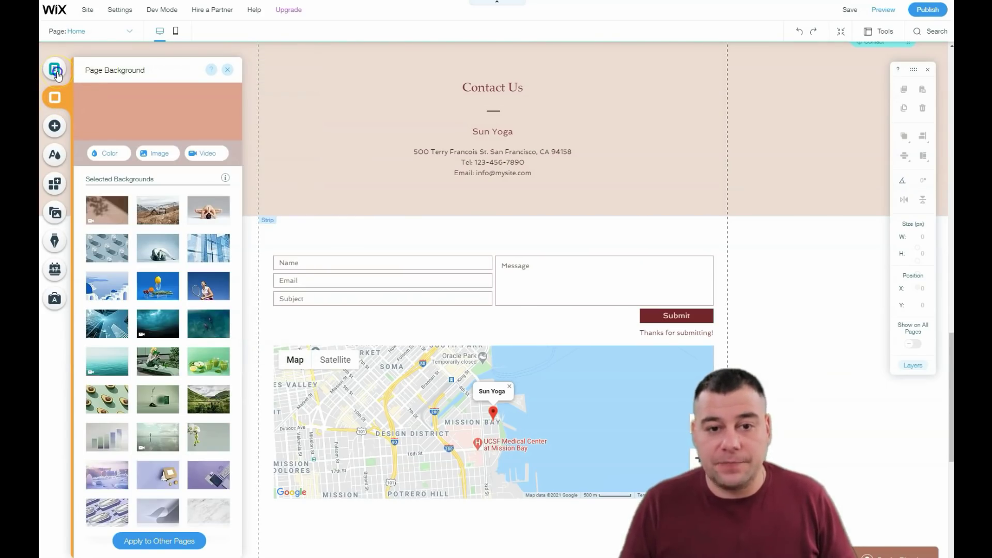
pyautogui.click(55, 72)
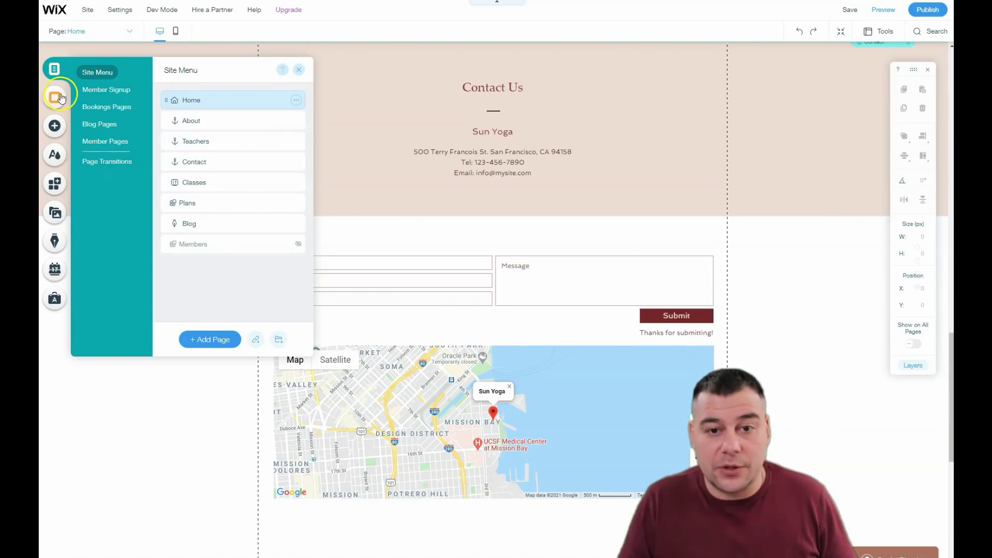
pyautogui.click(299, 70)
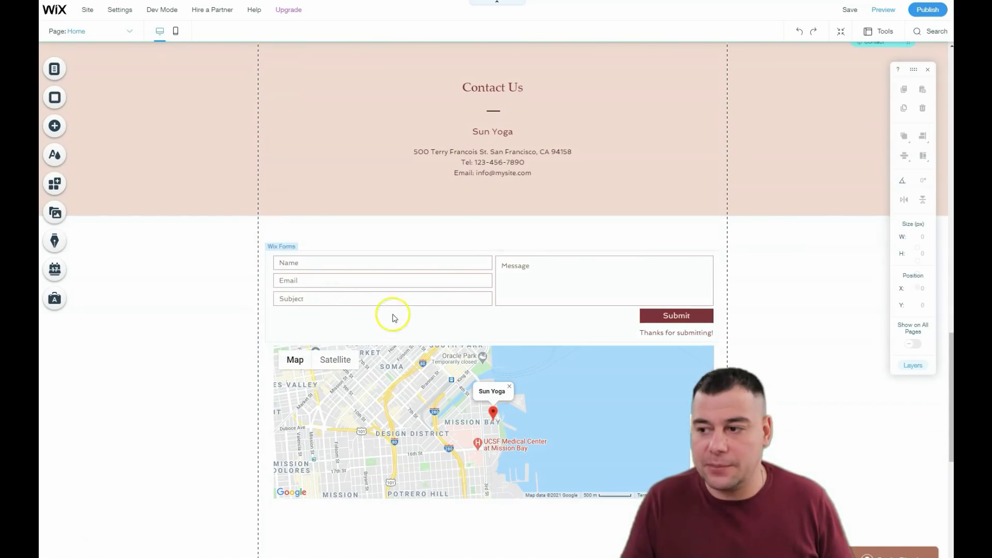
# - Examine the Home page's desktop layout from the header down to the footer and return to the header
pyautogui.scroll(10, 388, 205)
pyautogui.scroll(10, 388, 205)
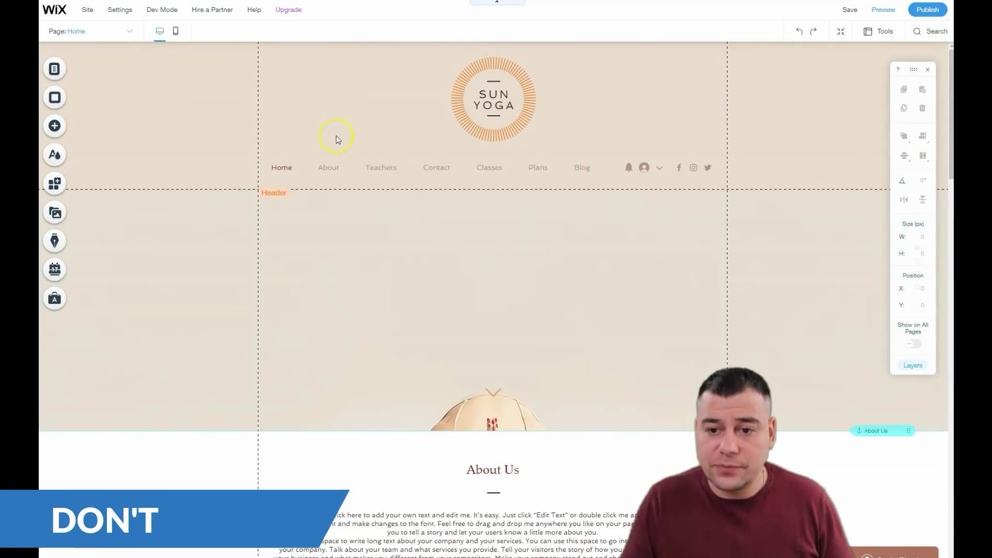
pyautogui.scroll(-20, 392, 320)
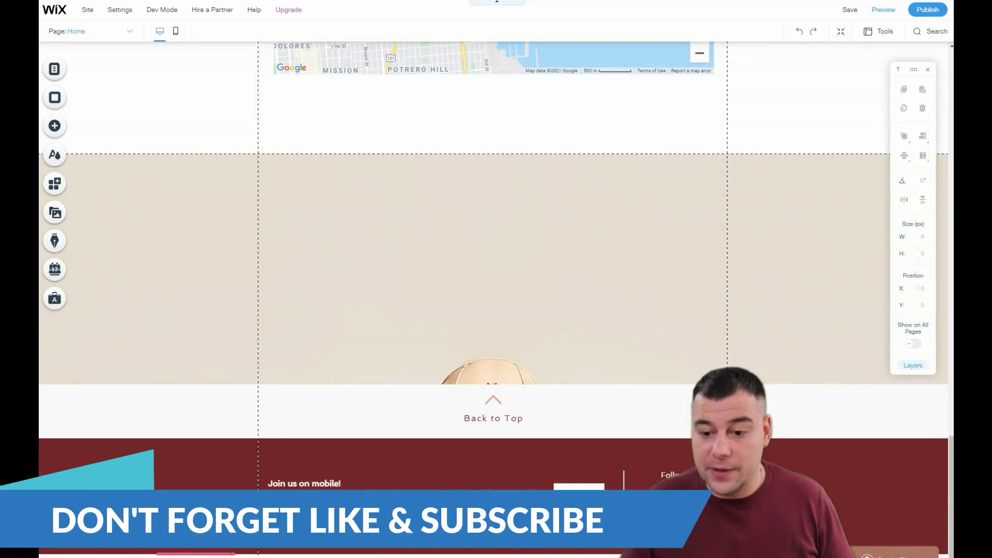
pyautogui.scroll(15, 416, 315)
pyautogui.scroll(6, 418, 315)
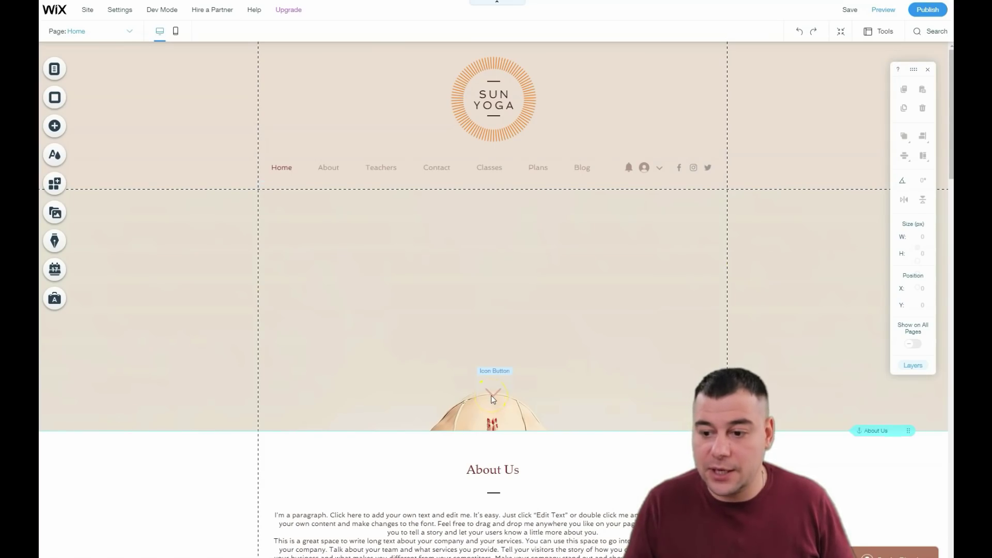
pyautogui.scroll(-4, 569, 268)
pyautogui.scroll(4, 520, 240)
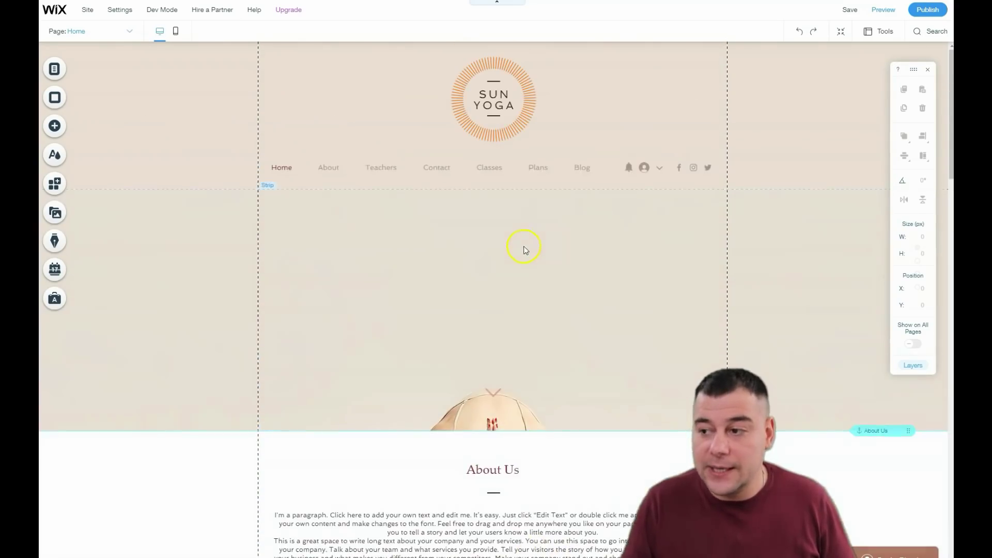
# - Examine the mobile version of the Home page down to its footer, then return to the desktop version
pyautogui.click(177, 34)
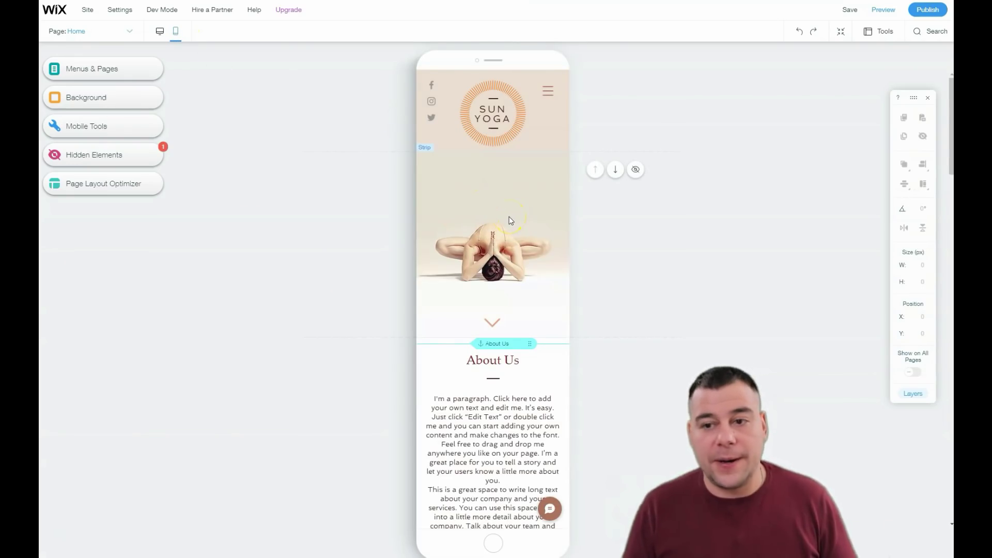
pyautogui.scroll(-7, 509, 217)
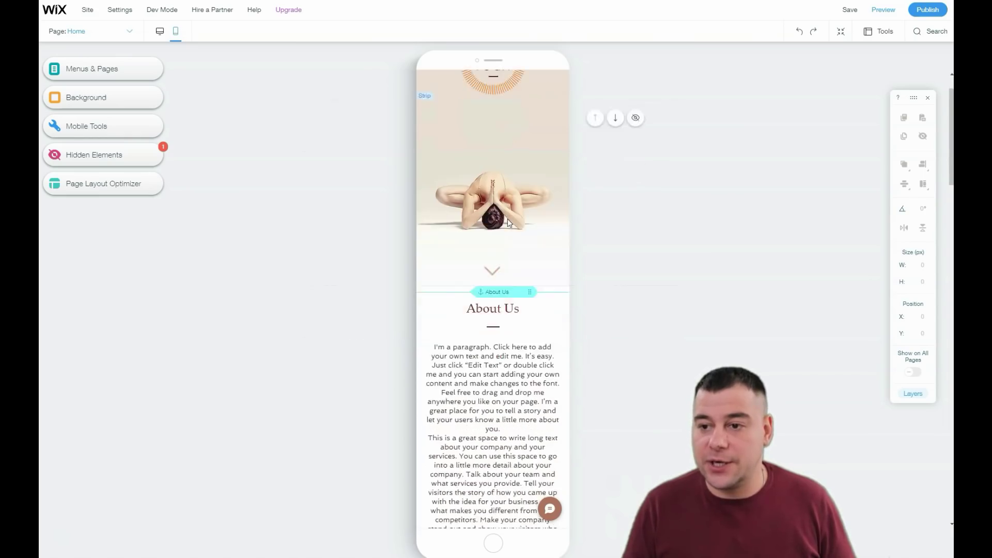
pyautogui.scroll(-10, 508, 218)
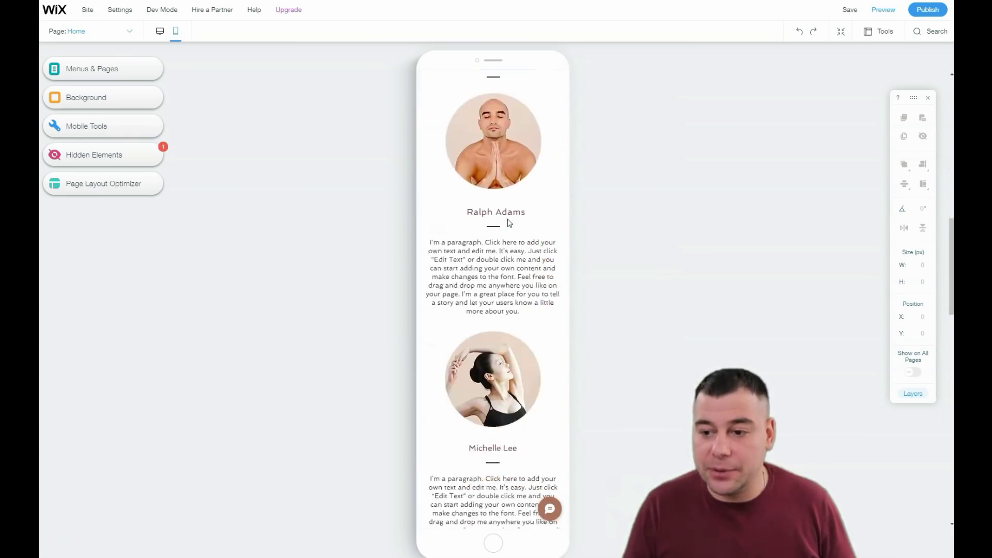
pyautogui.scroll(-8, 508, 222)
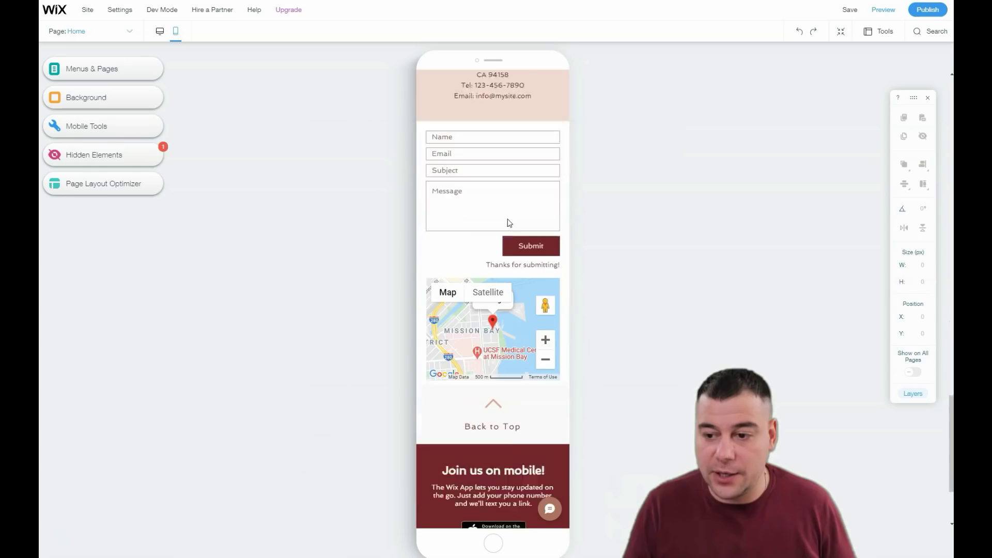
pyautogui.scroll(20, 509, 222)
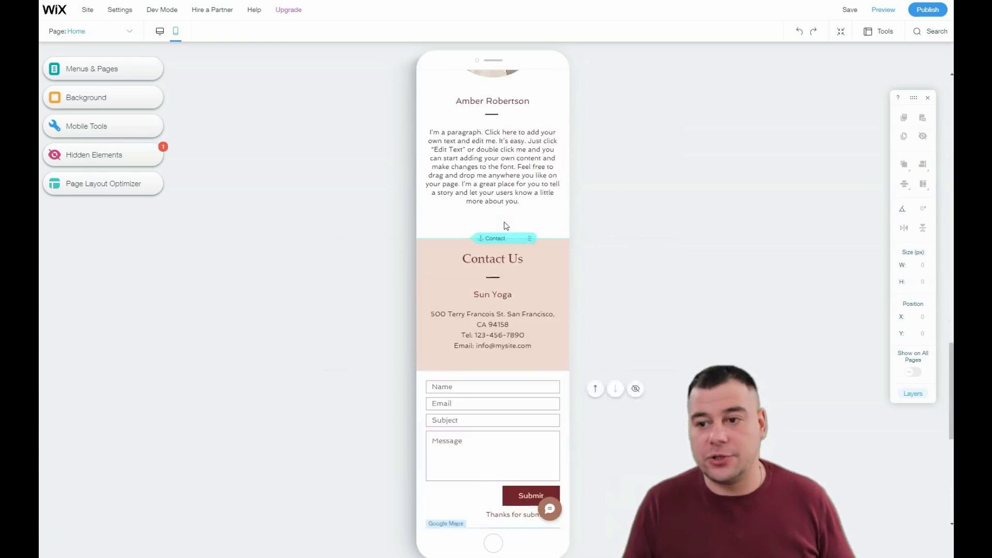
pyautogui.scroll(4, 504, 223)
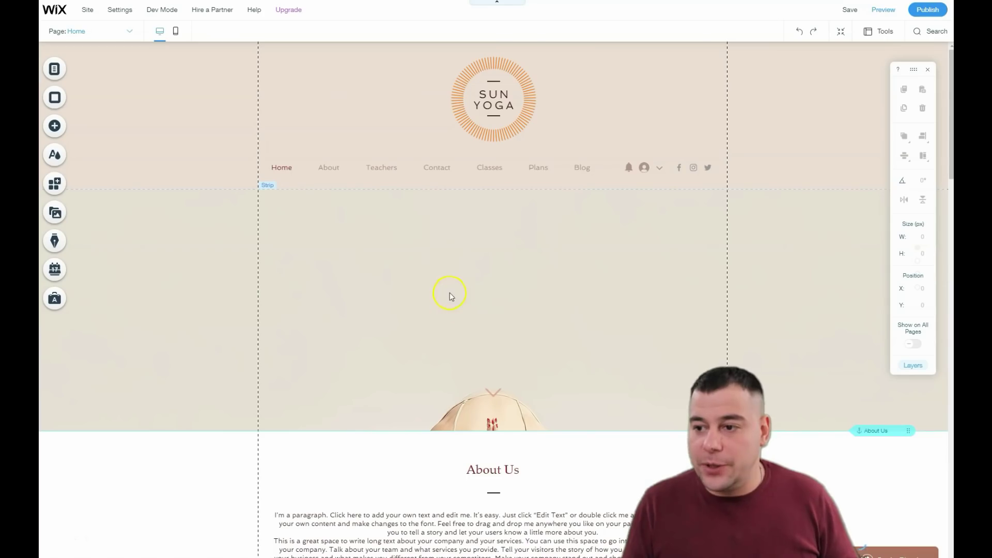
# - Look over the Home page's About Us section and hide the floating editing toolbar
pyautogui.scroll(-4, 413, 260)
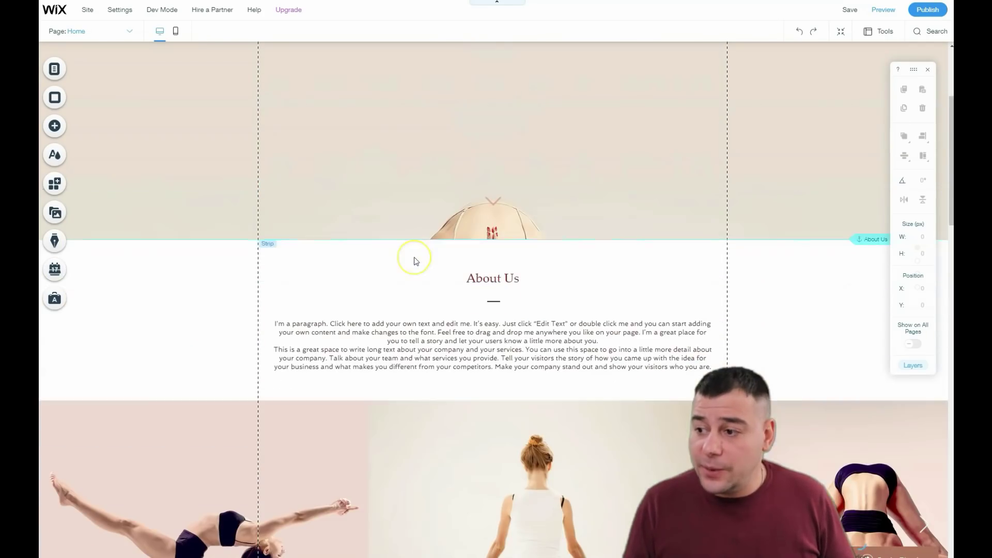
pyautogui.scroll(-2, 414, 271)
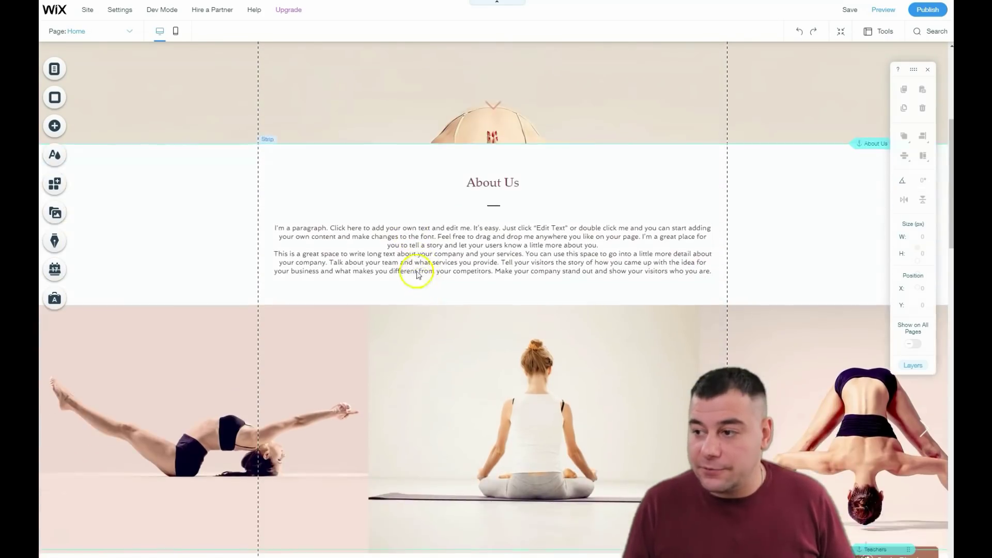
pyautogui.scroll(6, 449, 223)
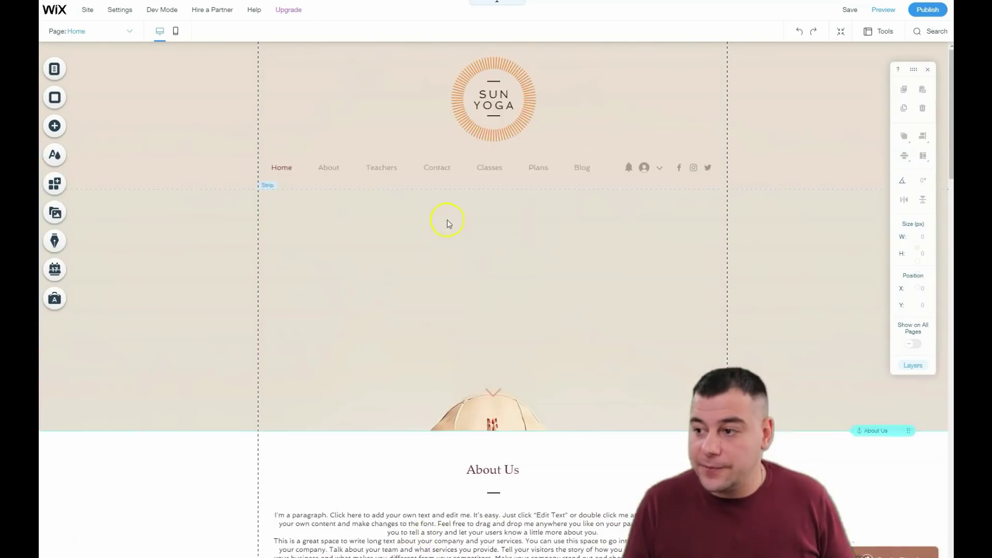
pyautogui.click(927, 71)
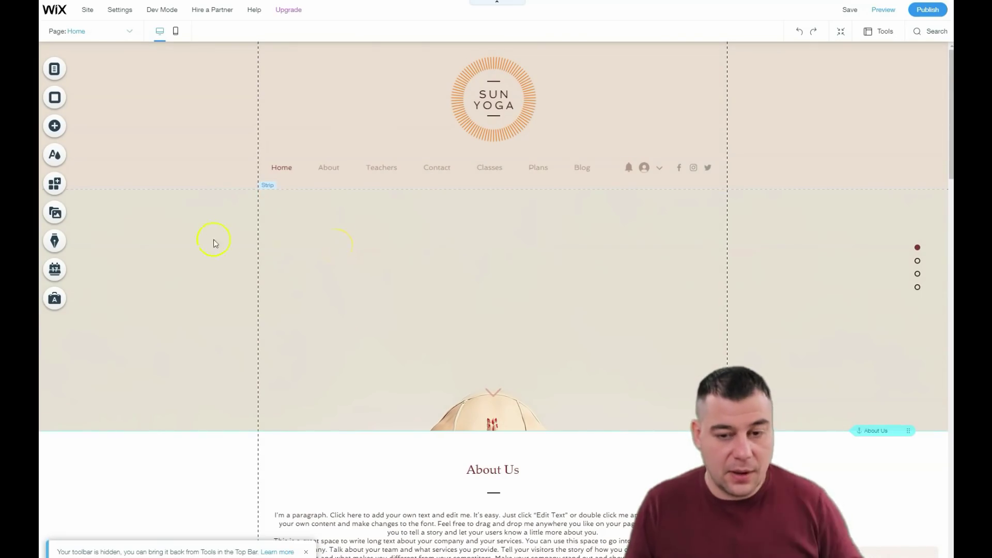
# - Select the page header and try out several ready-made header designs, including the crimson one
pyautogui.click(298, 111)
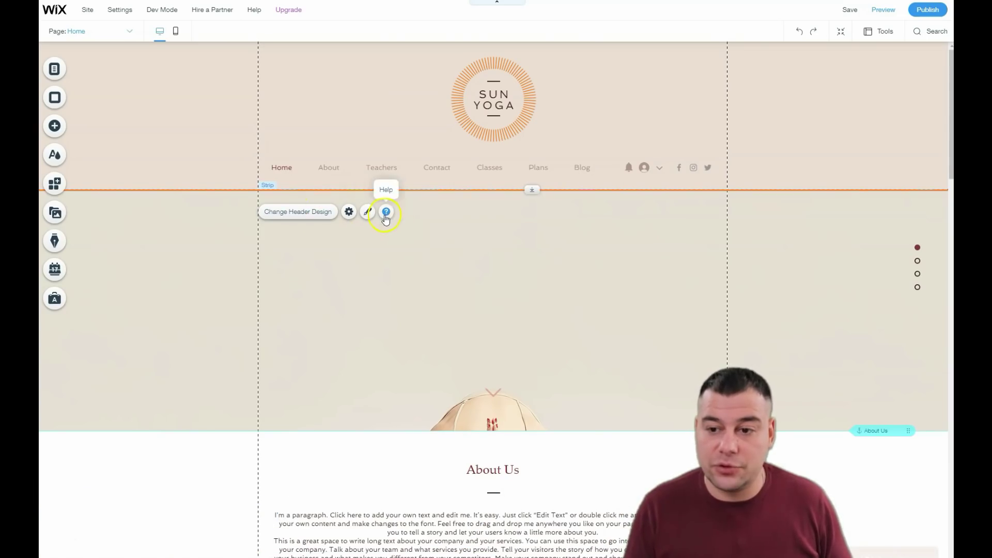
pyautogui.click(288, 216)
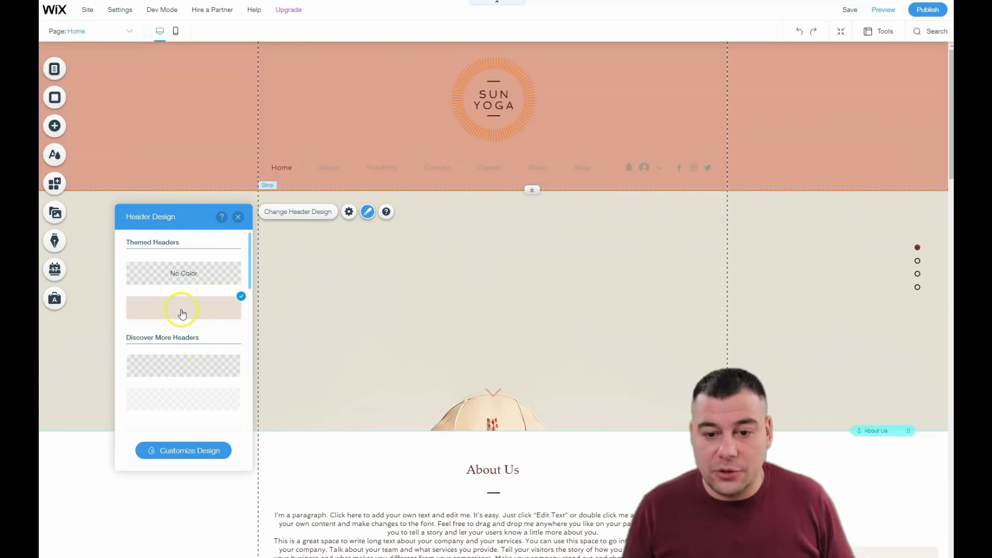
pyautogui.click(184, 281)
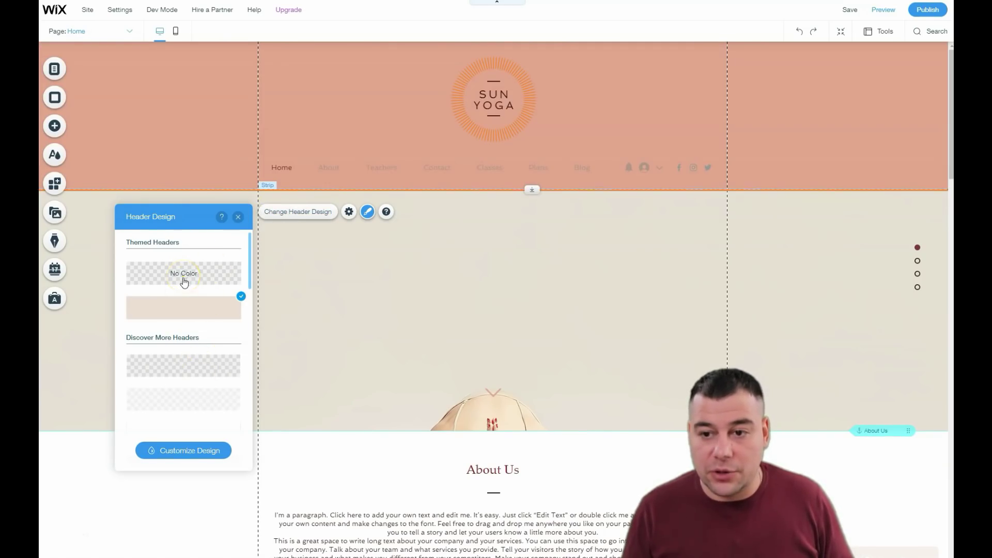
pyautogui.scroll(-5, 184, 317)
pyautogui.click(183, 321)
pyautogui.scroll(-2, 181, 317)
pyautogui.click(182, 299)
pyautogui.click(178, 241)
pyautogui.click(180, 266)
pyautogui.click(183, 298)
pyautogui.click(185, 337)
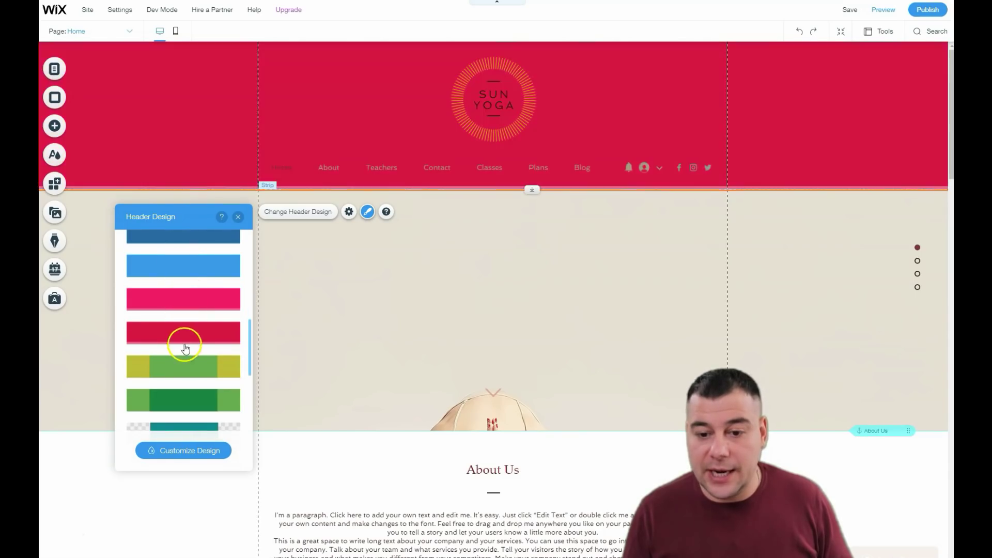
pyautogui.scroll(-2, 185, 349)
pyautogui.click(187, 331)
pyautogui.click(186, 298)
pyautogui.click(183, 273)
pyautogui.click(178, 308)
pyautogui.scroll(-2, 179, 309)
pyautogui.click(177, 310)
pyautogui.scroll(-2, 177, 310)
pyautogui.scroll(-2, 177, 312)
pyautogui.click(177, 312)
# - Reapply the beige themed design to the header and close the header design options
pyautogui.scroll(5, 178, 310)
pyautogui.scroll(5, 178, 310)
pyautogui.click(183, 304)
pyautogui.click(239, 218)
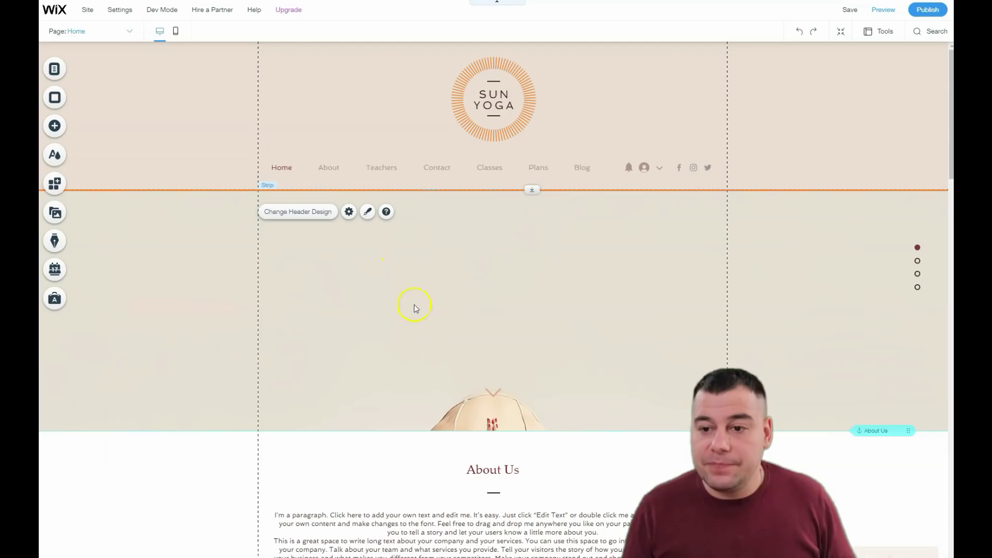
# - Set the header's scroll behavior to Disappears and close the scroll settings
pyautogui.click(350, 212)
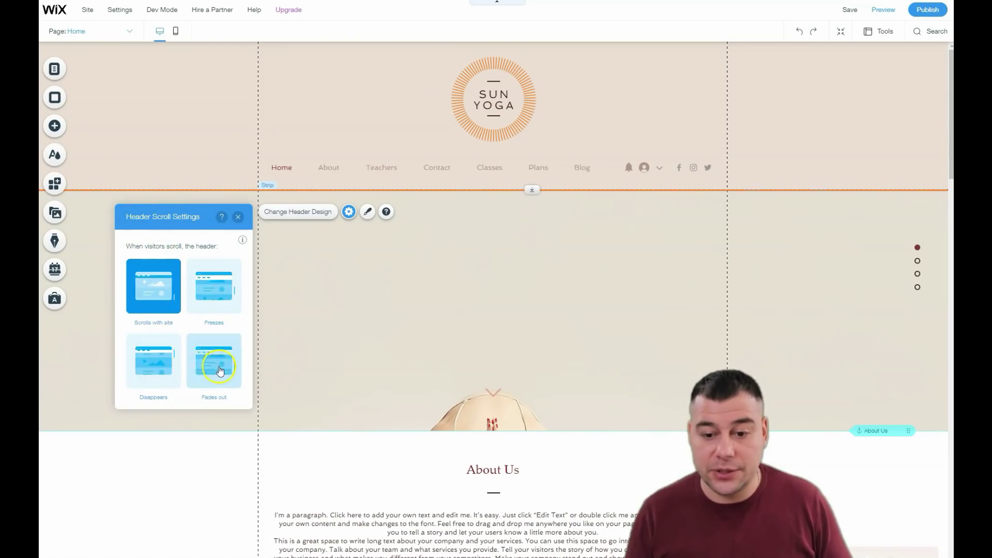
pyautogui.click(152, 363)
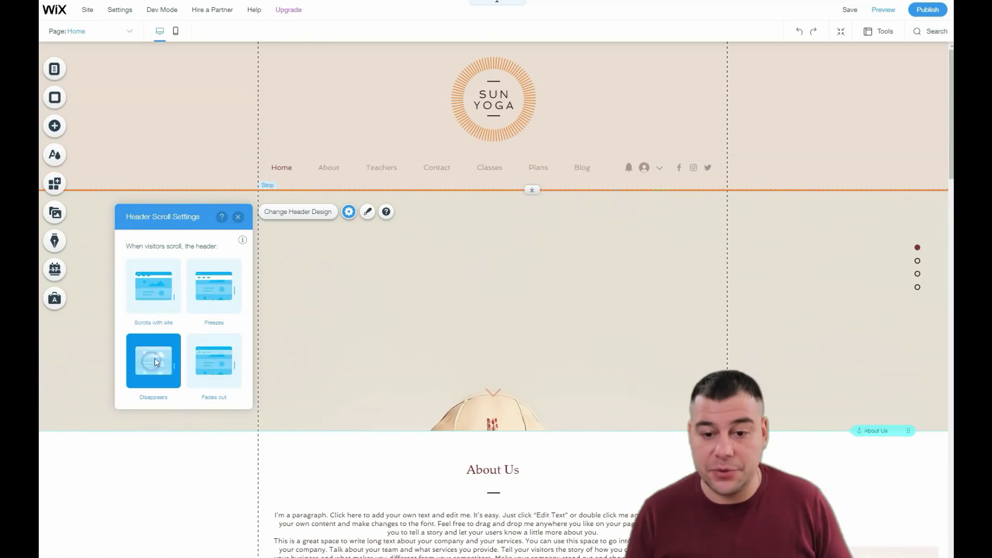
pyautogui.click(238, 216)
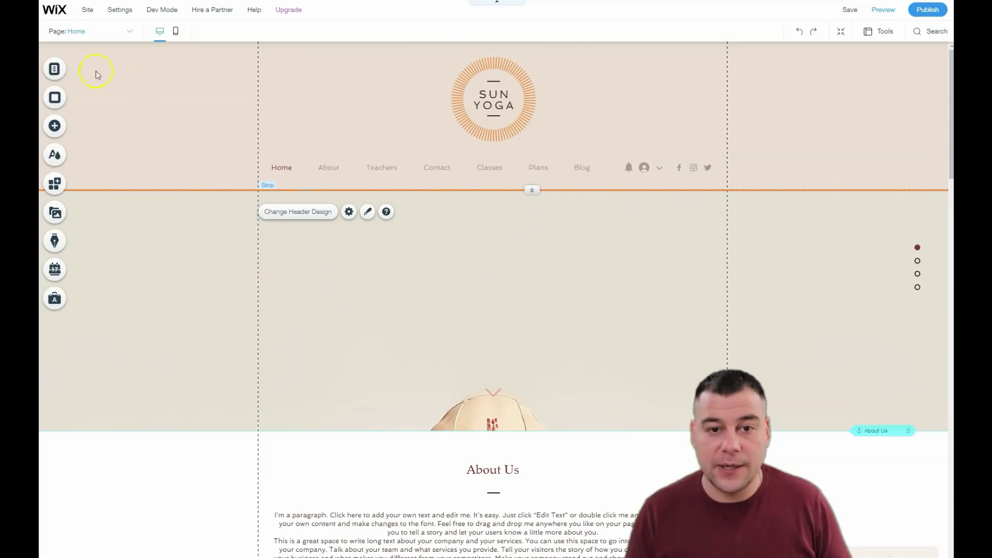
# - Review the Home page's settings, including its page info and layout options, and close them
pyautogui.click(55, 71)
pyautogui.click(295, 100)
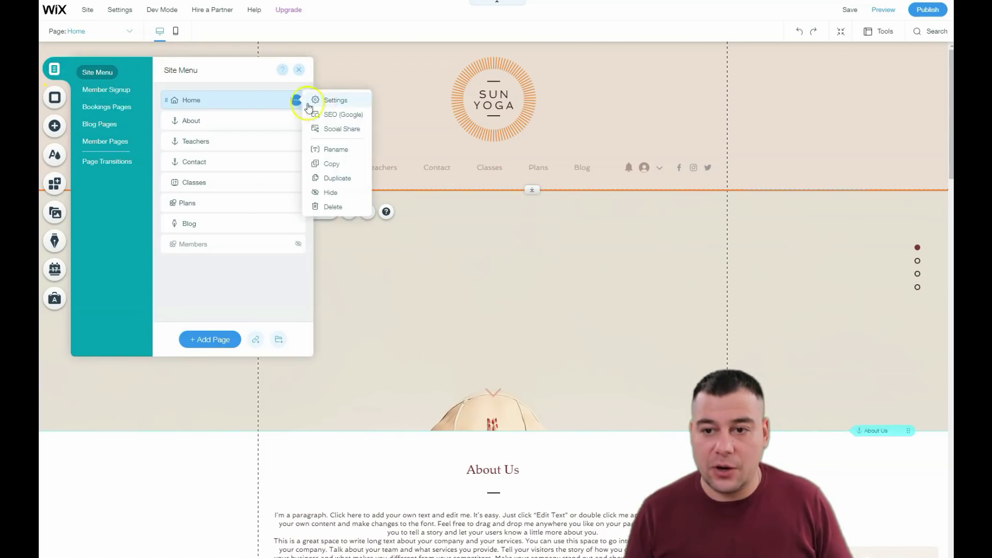
pyautogui.click(331, 101)
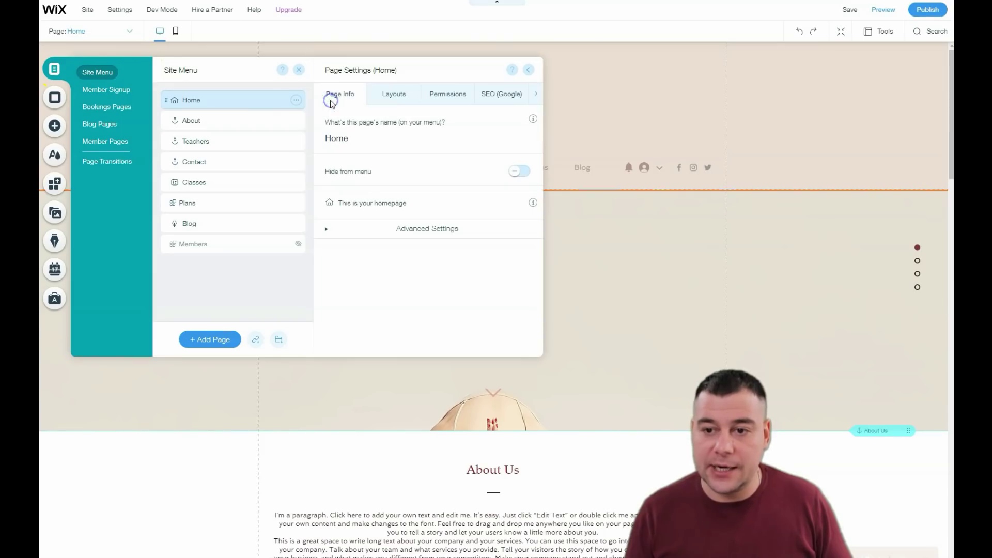
pyautogui.click(394, 96)
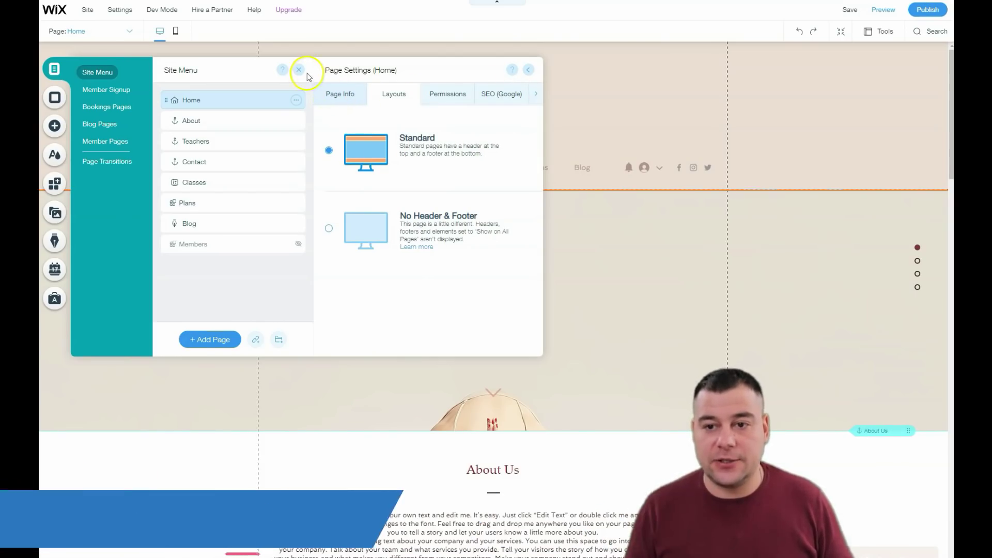
pyautogui.click(170, 96)
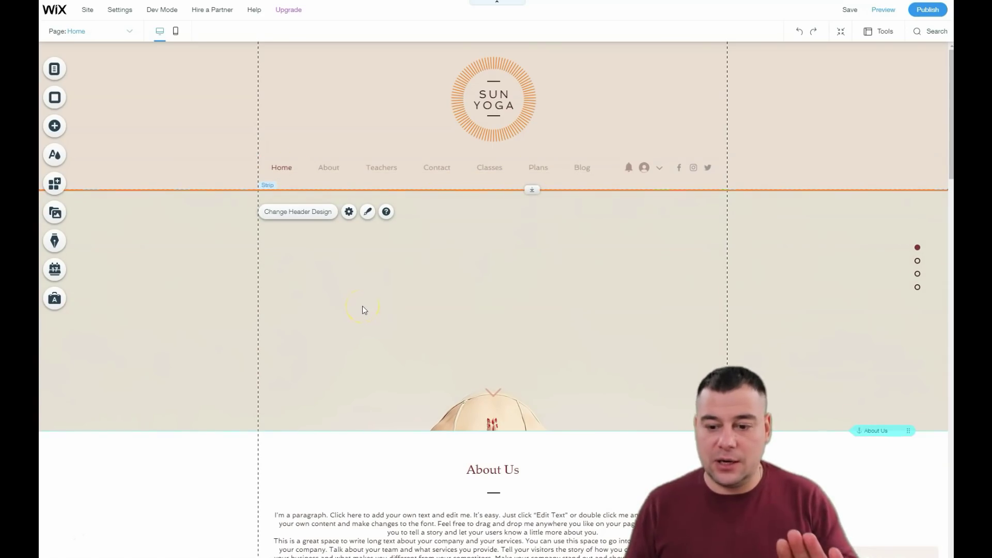
# - Select the strip below the header on the Home page and show its background options
pyautogui.scroll(-3, 362, 308)
pyautogui.scroll(3, 362, 307)
pyautogui.click(167, 281)
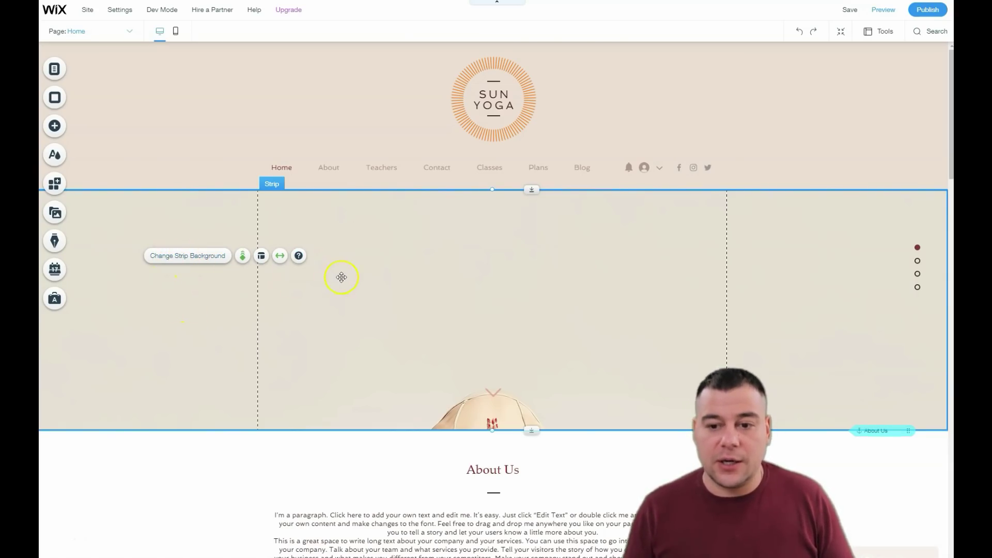
pyautogui.click(242, 256)
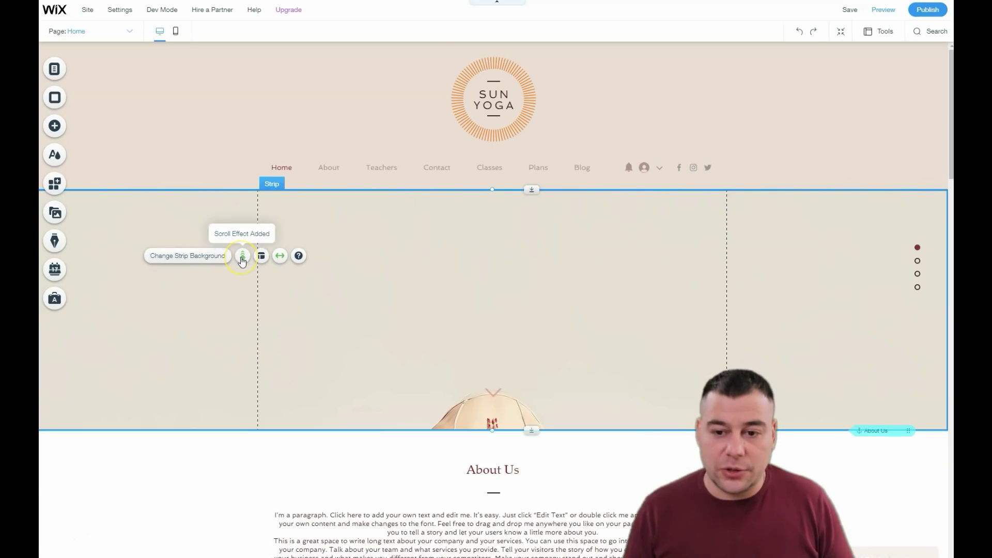
pyautogui.click(262, 257)
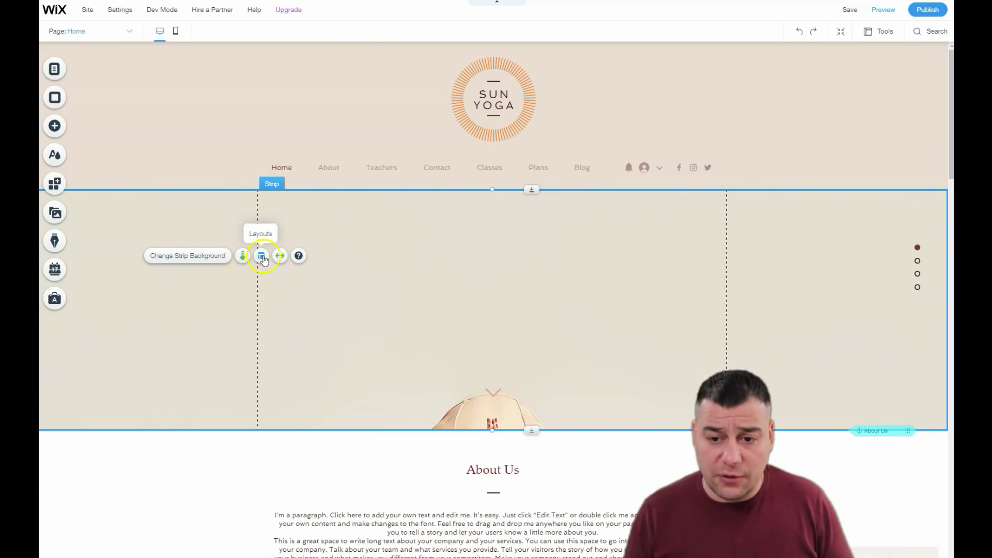
pyautogui.click(181, 262)
pyautogui.click(168, 202)
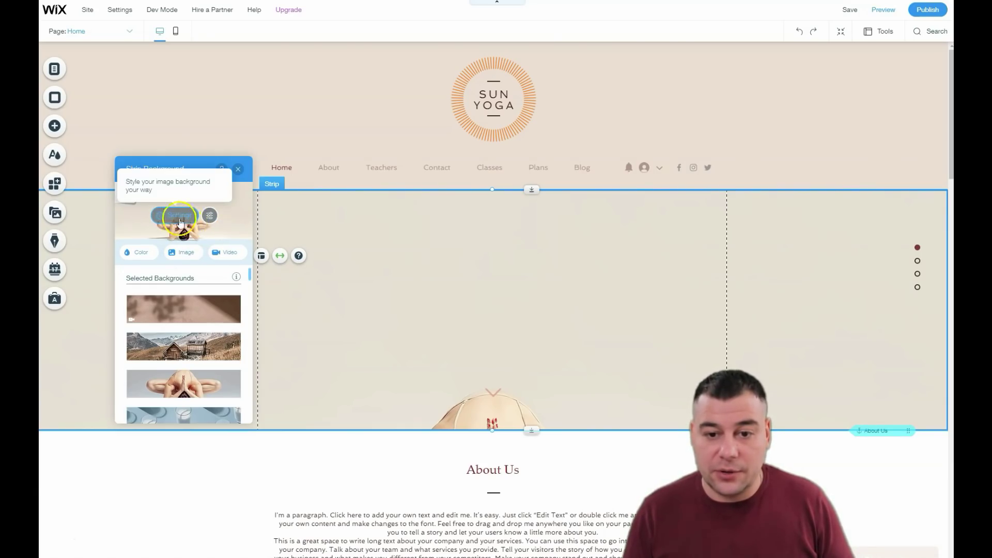
# - Set the strip background's image opacity to 100% and the color behind the image to 100%
pyautogui.click(179, 216)
pyautogui.click(205, 239)
pyautogui.moveTo(183, 237); pyautogui.dragTo(213, 236)
pyautogui.click(188, 277)
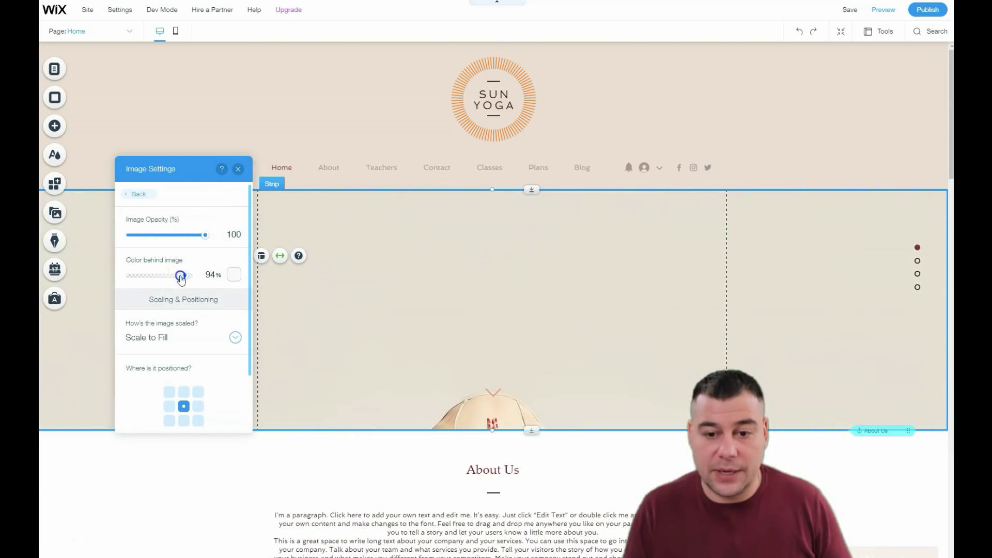
pyautogui.moveTo(198, 278); pyautogui.dragTo(202, 275)
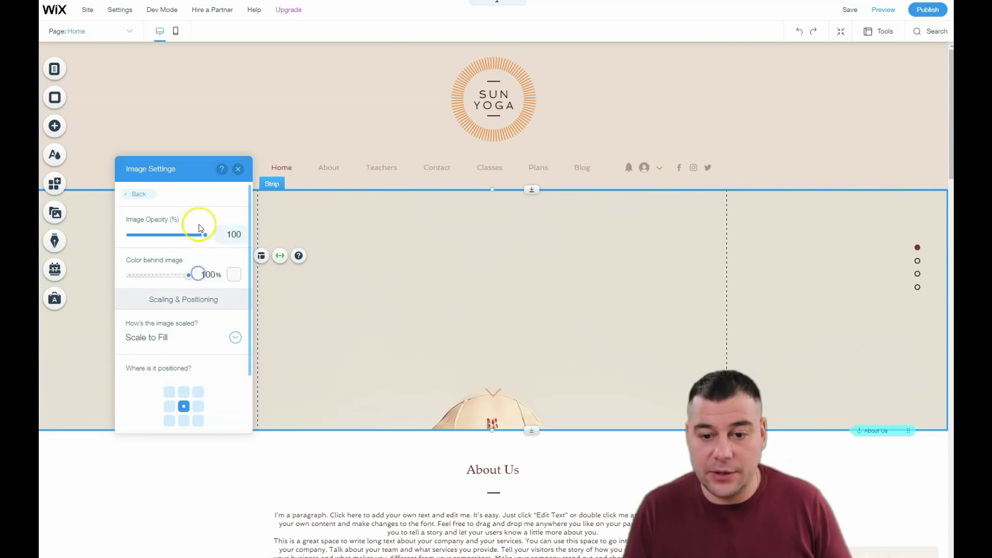
# - Review the strip image's scaling, positioning and alt text settings, and close the image settings
pyautogui.scroll(-2, 176, 341)
pyautogui.scroll(-3, 176, 341)
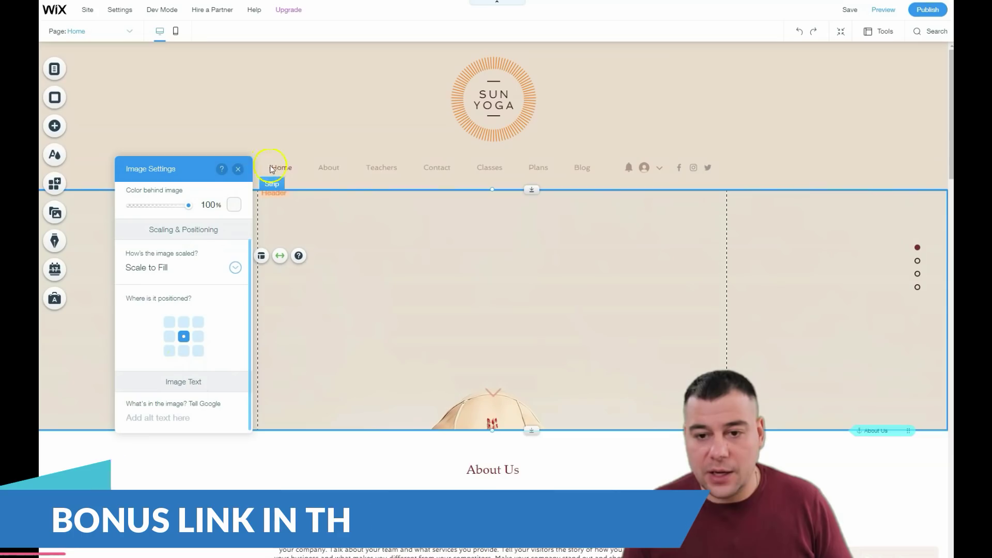
pyautogui.click(238, 169)
# - Examine the Home page sections from About Us through Teachers, Contact Us and the map to the footer
pyautogui.scroll(-5, 279, 328)
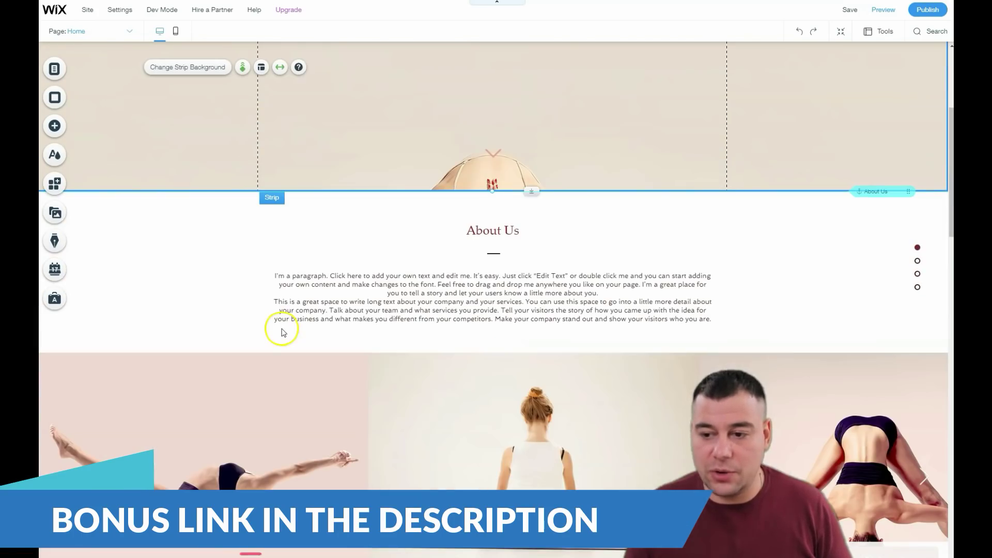
pyautogui.scroll(-3, 300, 310)
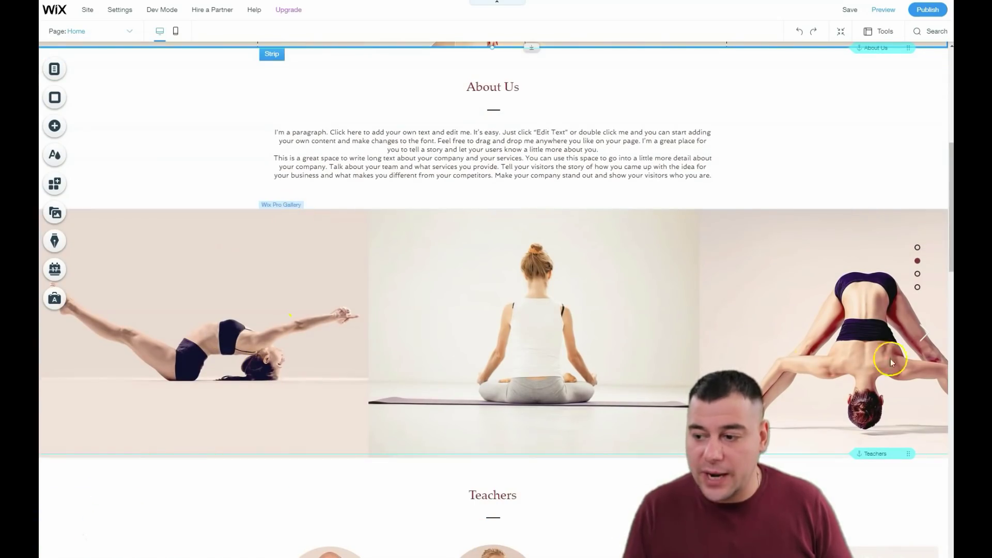
pyautogui.scroll(-9, 490, 343)
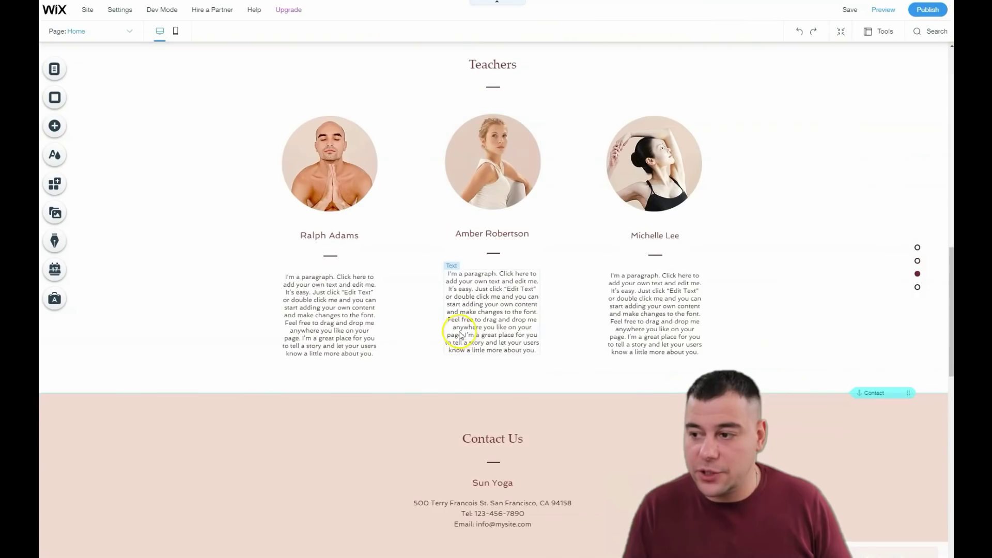
pyautogui.scroll(1, 455, 329)
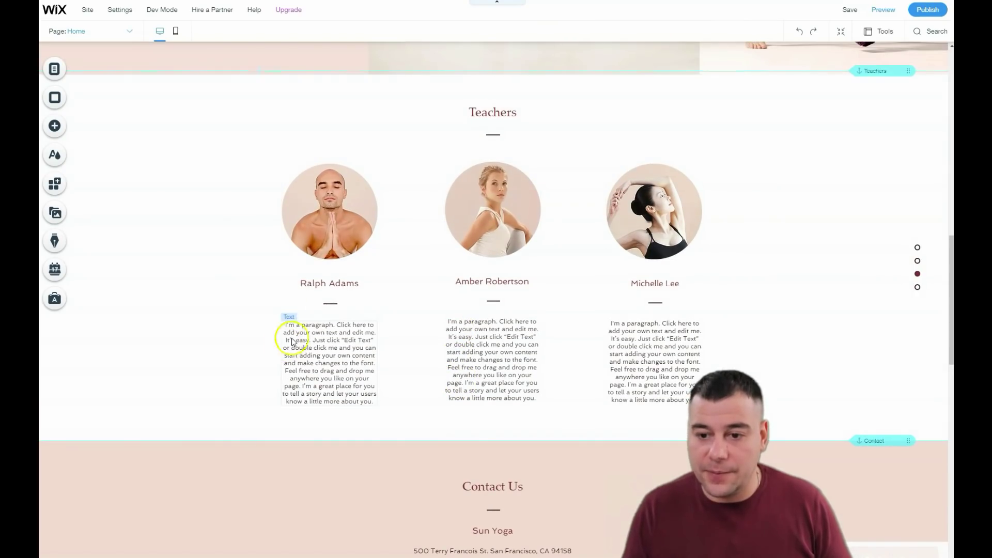
pyautogui.scroll(4, 323, 259)
pyautogui.scroll(-14, 316, 300)
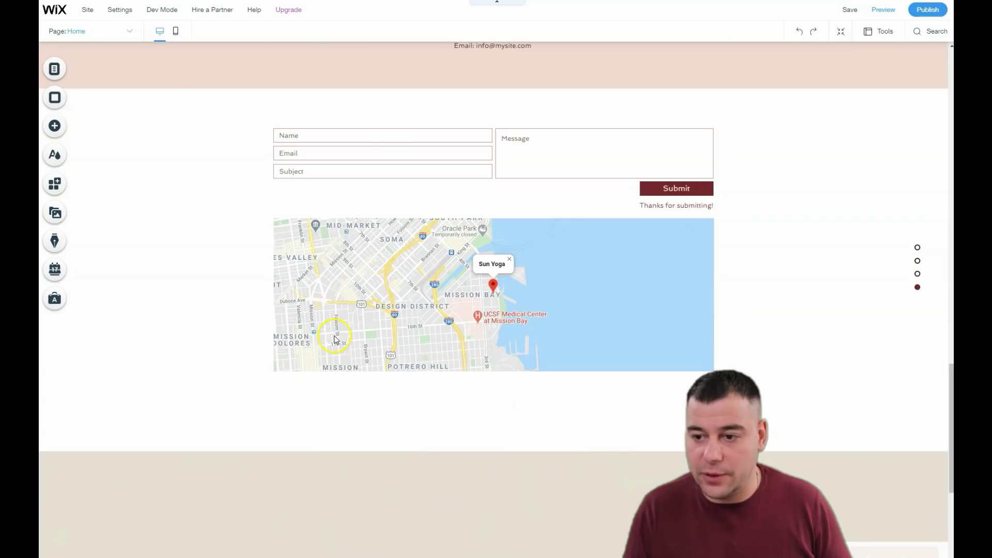
pyautogui.scroll(-5, 395, 401)
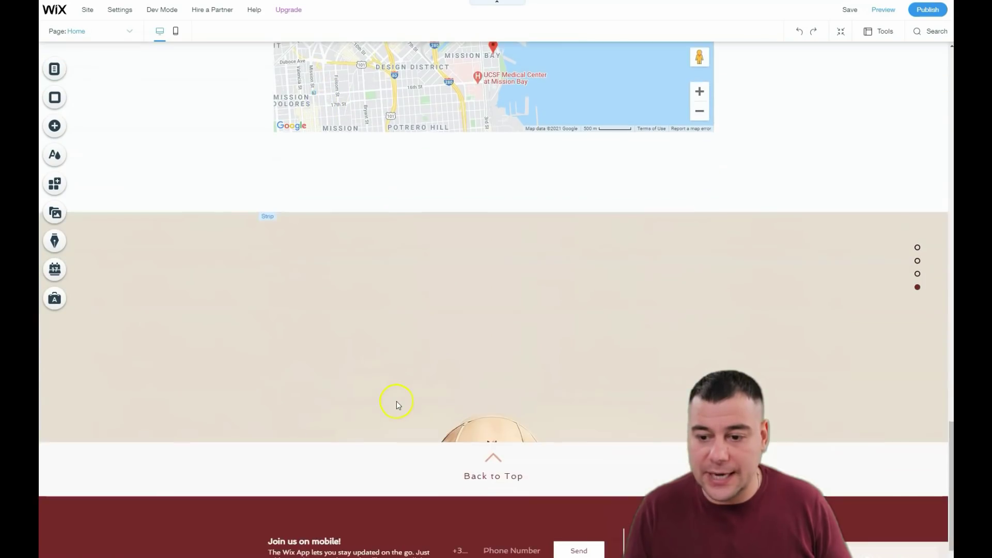
pyautogui.scroll(20, 397, 402)
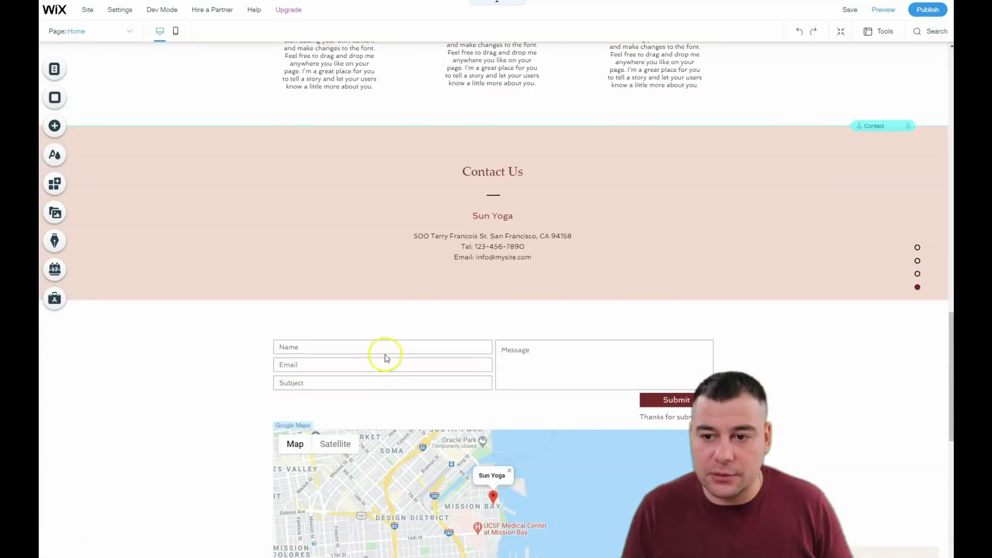
# - Try the mountain cabin image as the background of the strip below the header, and replace it with the grey yoga pose image
pyautogui.click(390, 278)
pyautogui.scroll(3, 383, 264)
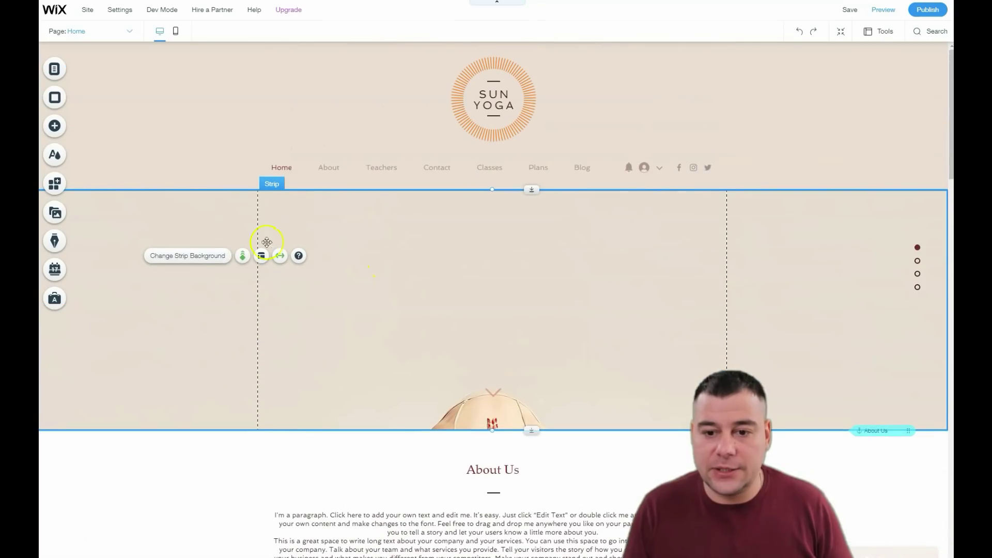
pyautogui.click(180, 258)
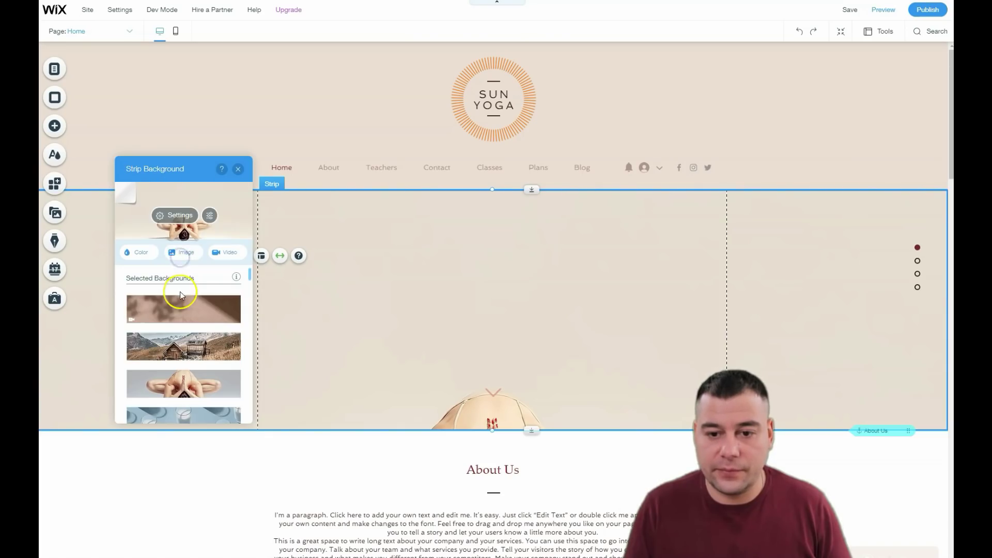
pyautogui.click(186, 350)
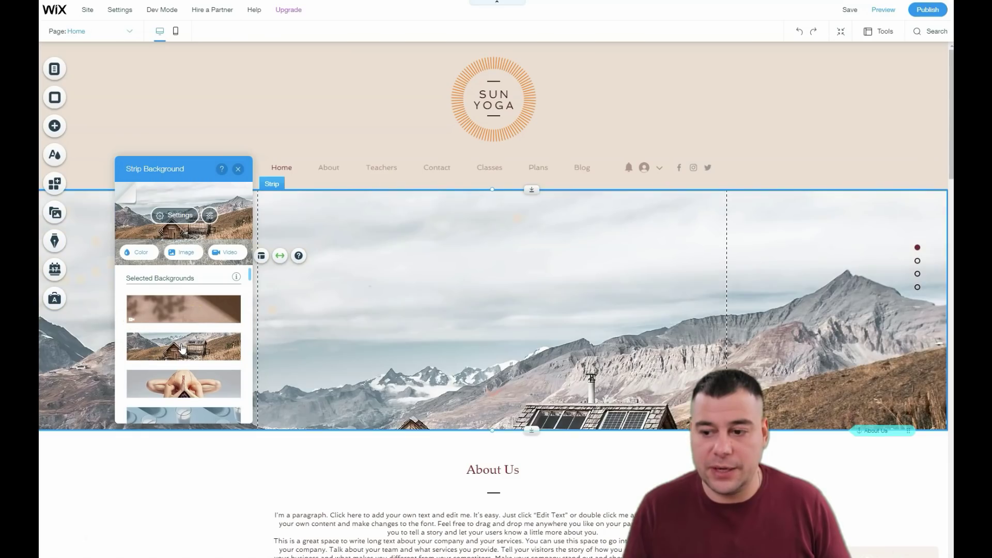
pyautogui.click(176, 371)
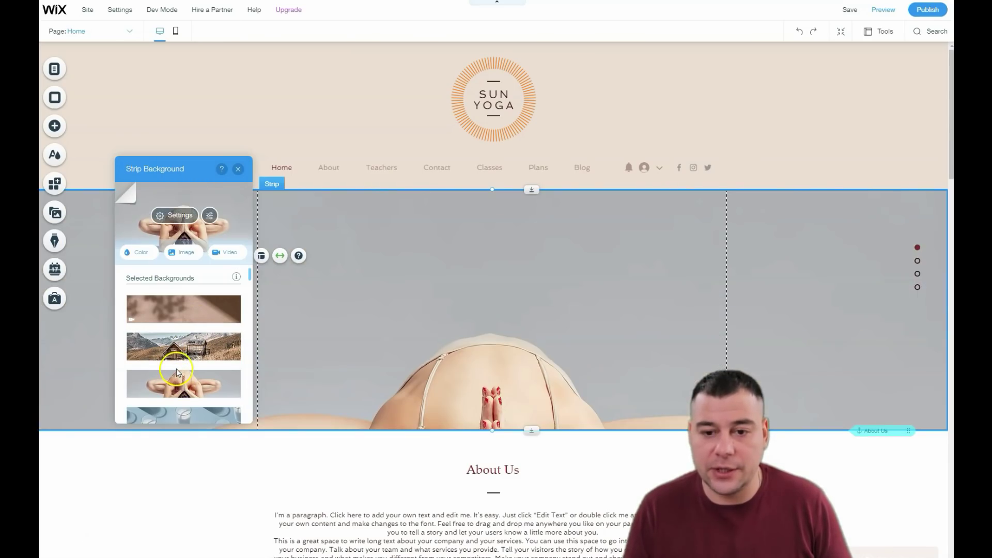
# - Try extending the strip's lower edge to make it taller, and bring it back to its former height
pyautogui.scroll(-3, 496, 291)
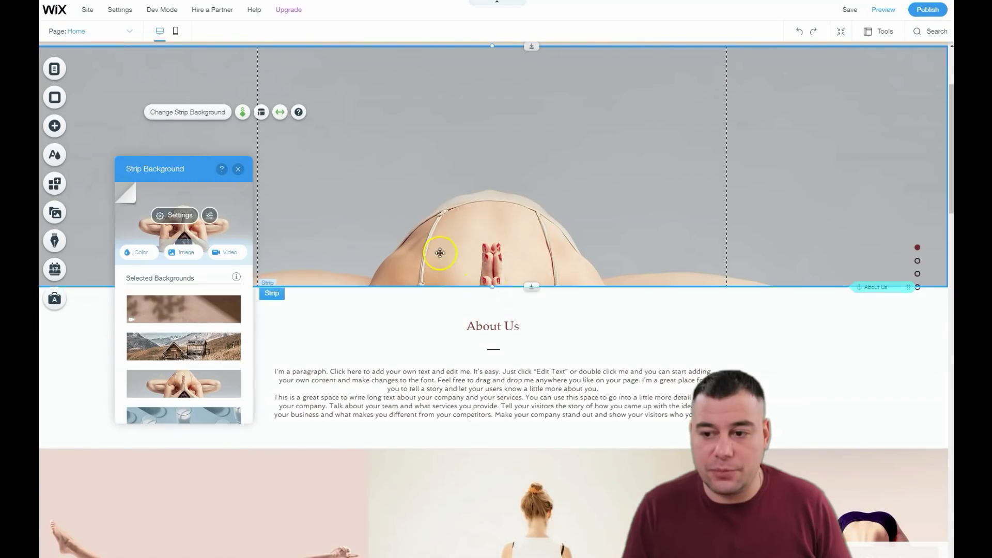
pyautogui.moveTo(494, 297); pyautogui.dragTo(493, 546)
pyautogui.moveTo(499, 479); pyautogui.dragTo(498, 287)
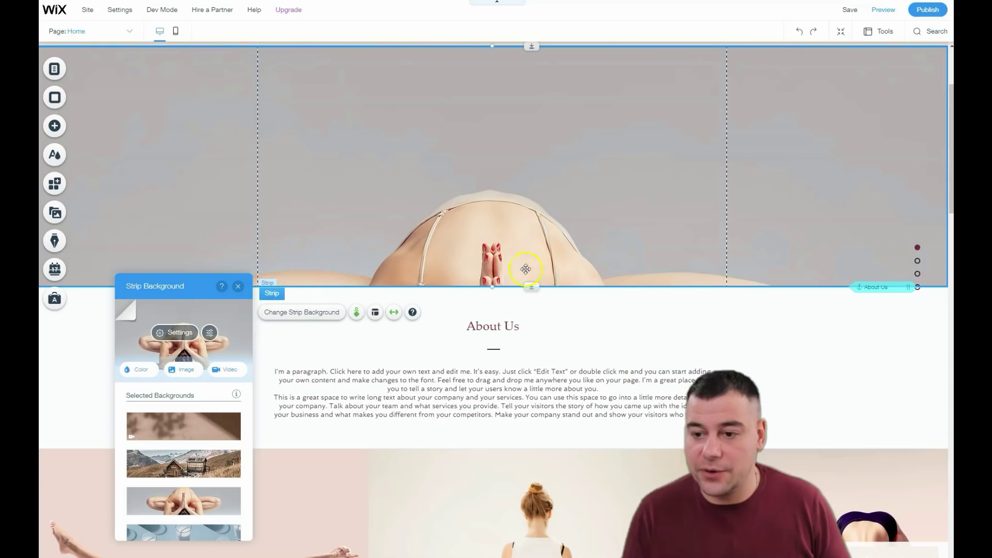
pyautogui.click(401, 204)
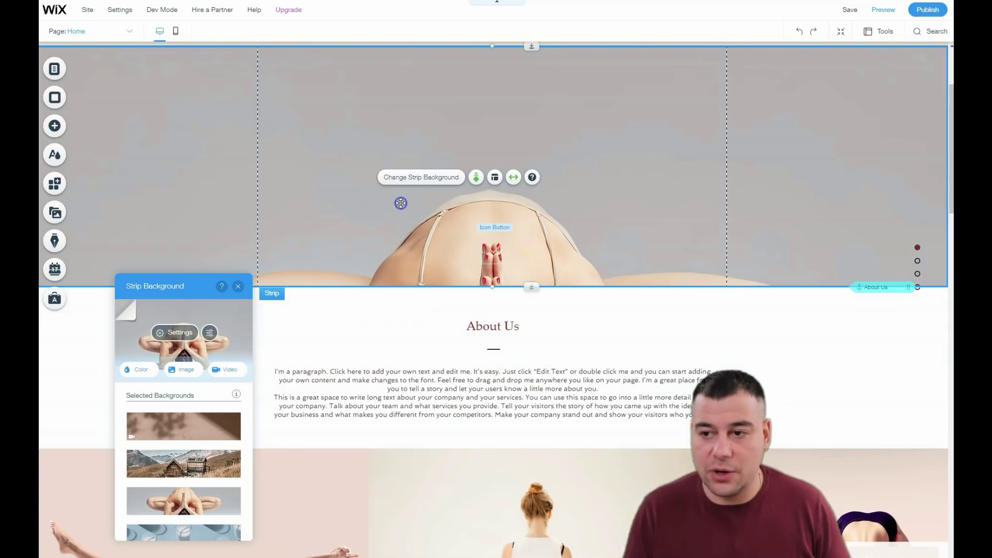
# - Enter Zoom Out & Reorder mode and move the About Us section below the gallery and Teachers section
pyautogui.click(841, 35)
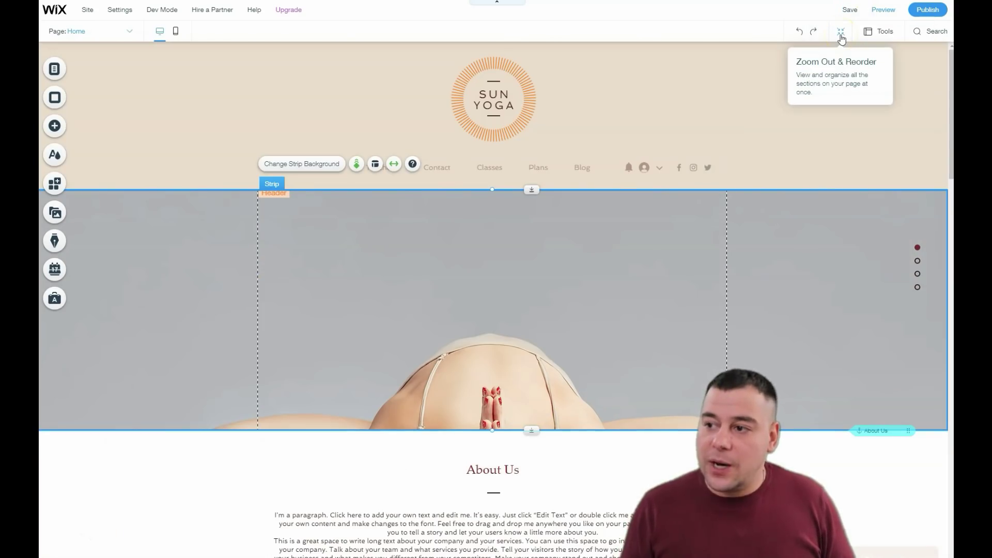
pyautogui.click(841, 36)
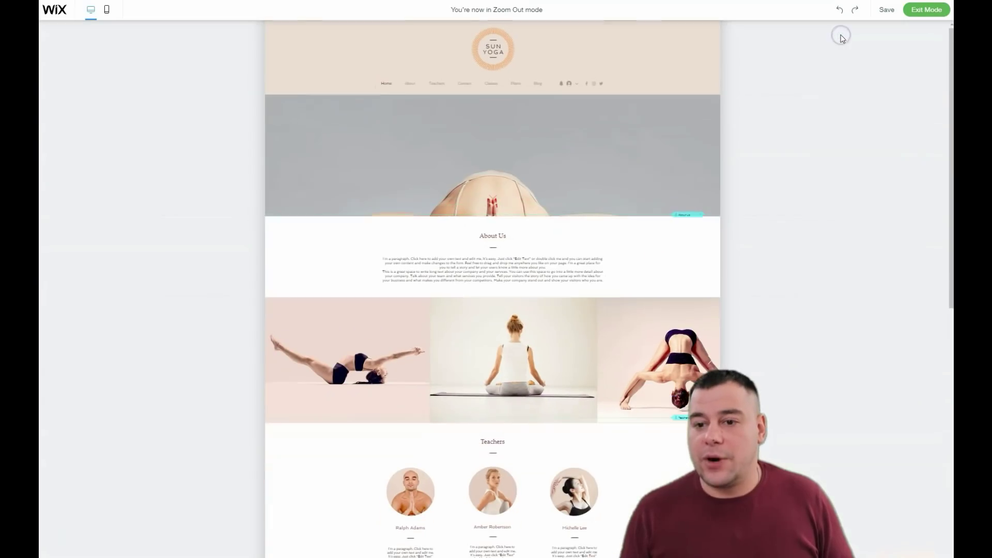
pyautogui.click(494, 262)
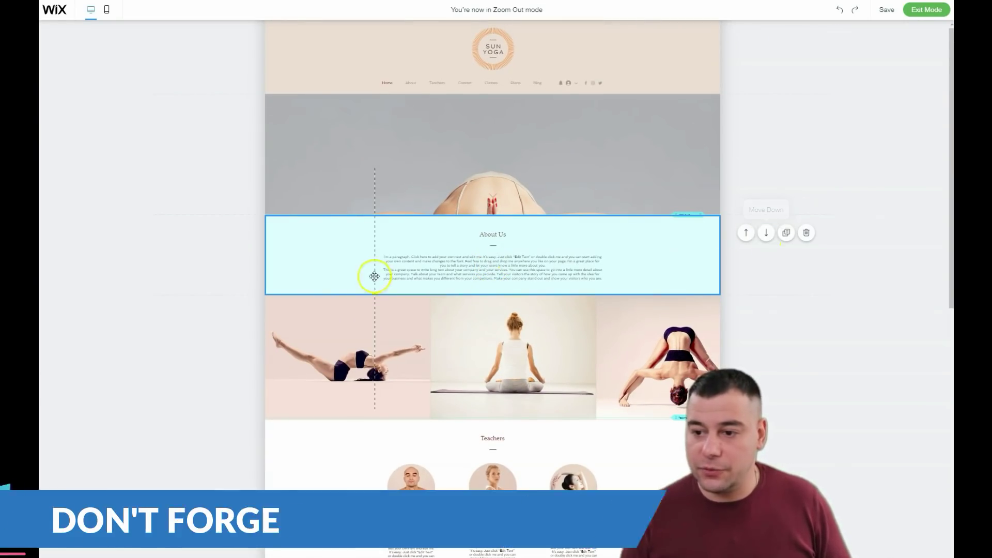
pyautogui.click(764, 233)
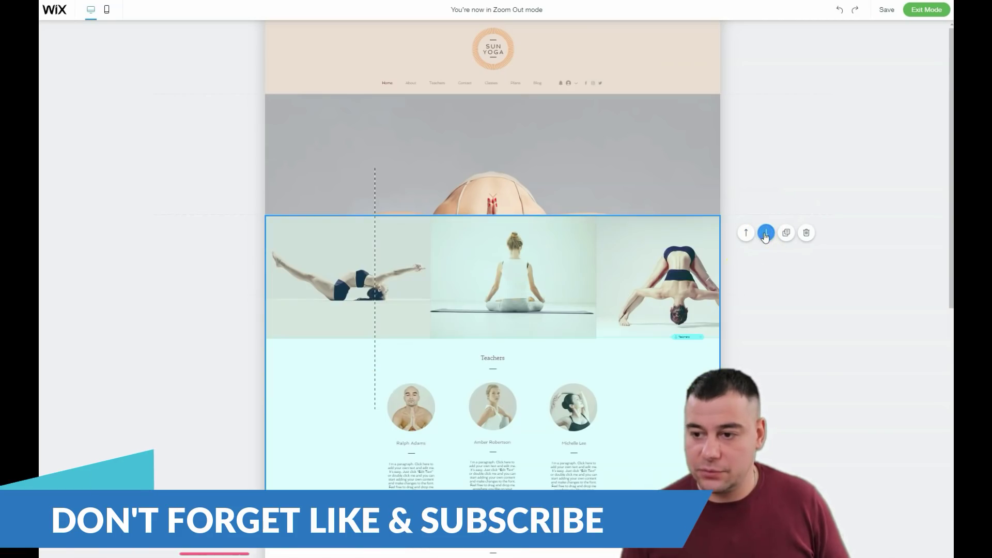
pyautogui.click(745, 233)
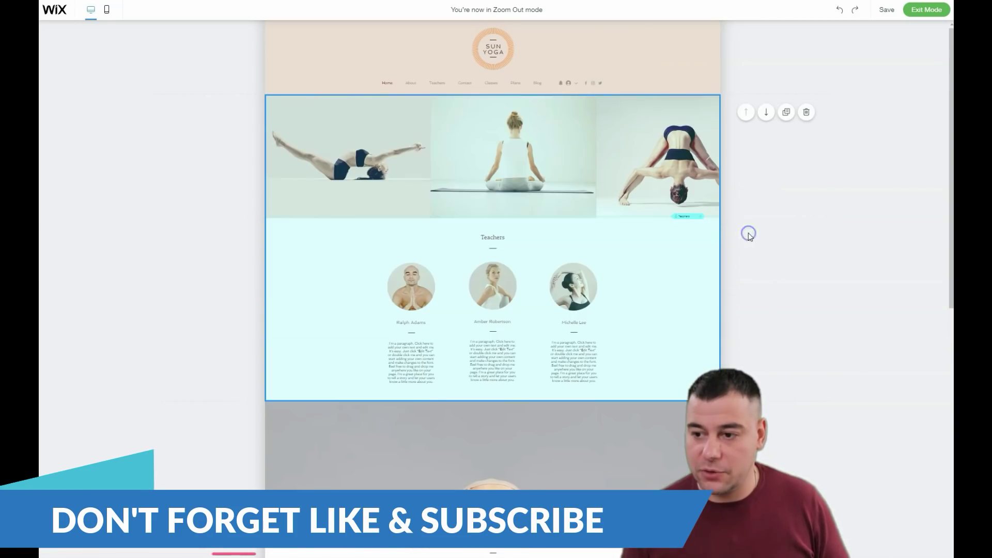
pyautogui.click(765, 118)
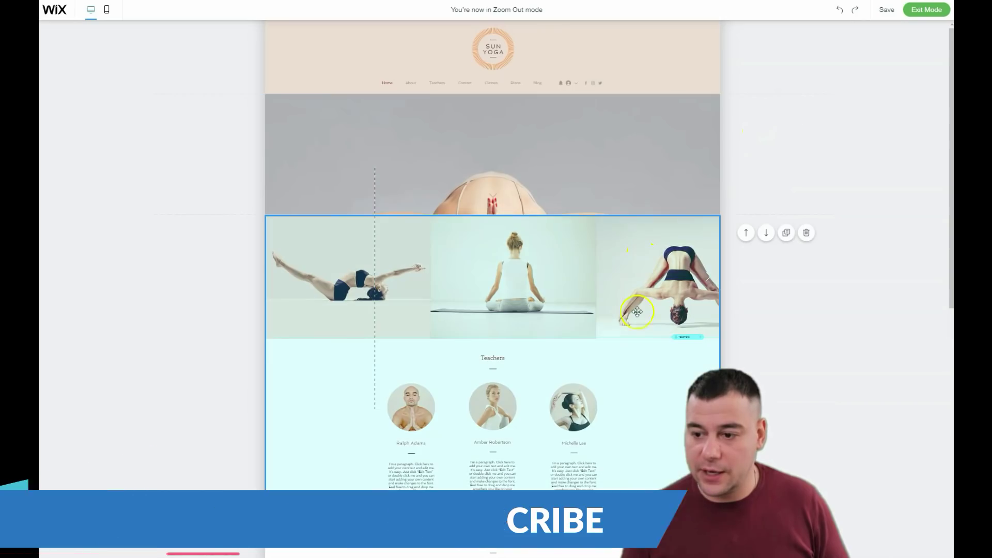
# - Review the reordered page down to the footer and leave Zoom Out mode
pyautogui.scroll(-10, 650, 357)
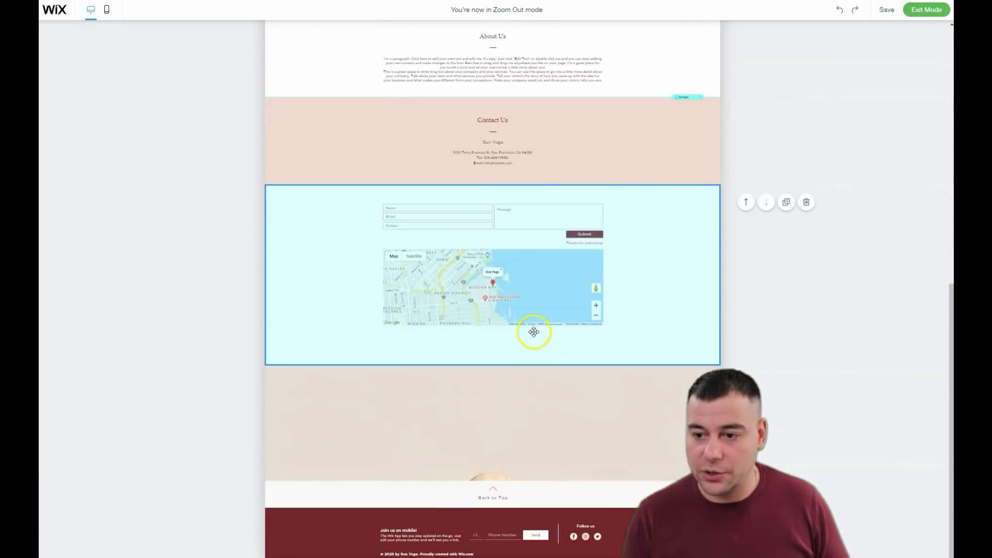
pyautogui.scroll(10, 533, 333)
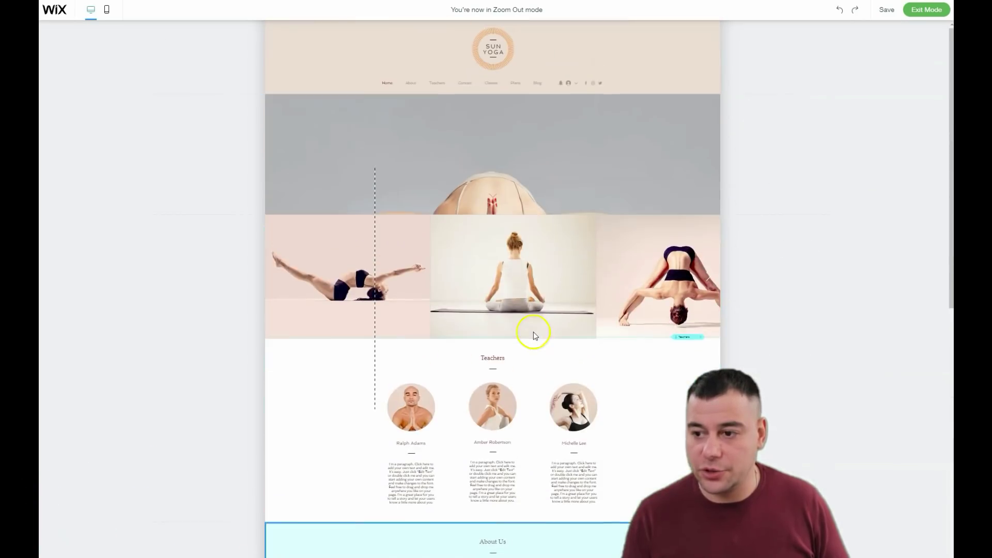
pyautogui.click(431, 306)
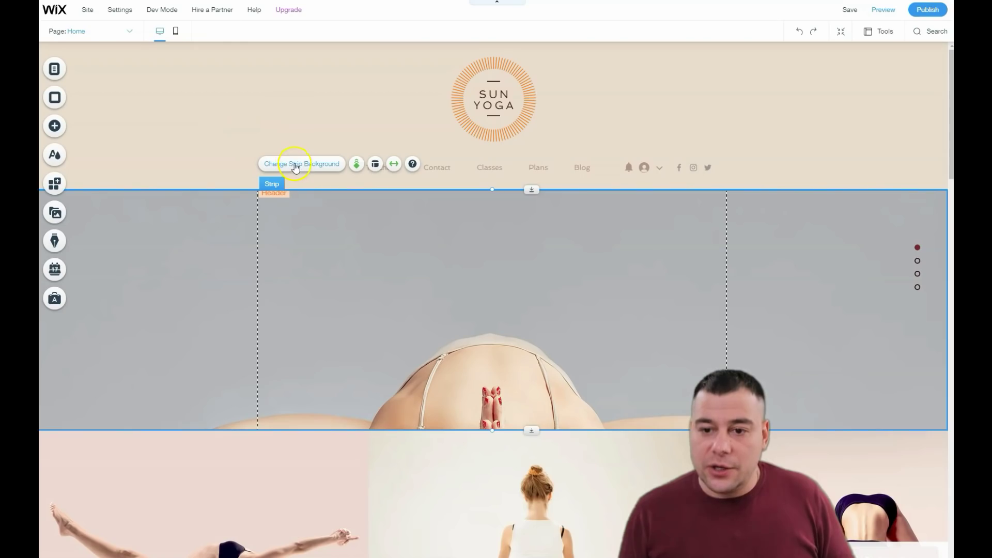
# - Select the header, select the strip below it, and look through the Button and My Designs elements available to add
pyautogui.click(284, 107)
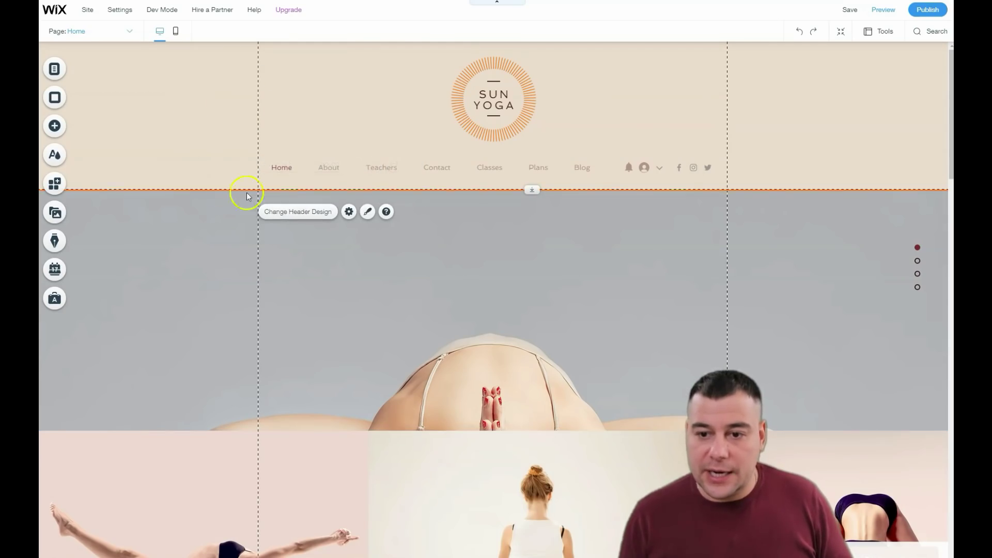
pyautogui.click(193, 267)
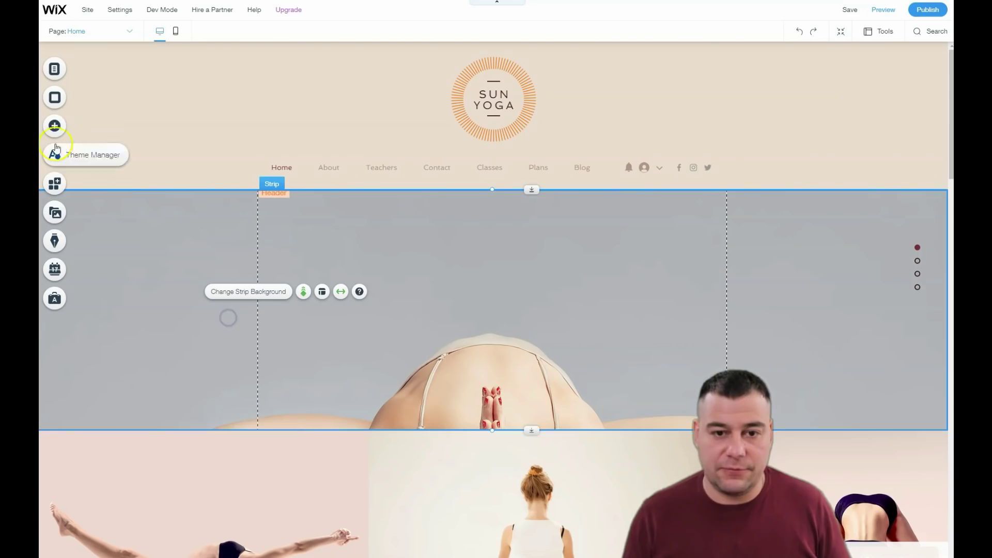
pyautogui.click(54, 127)
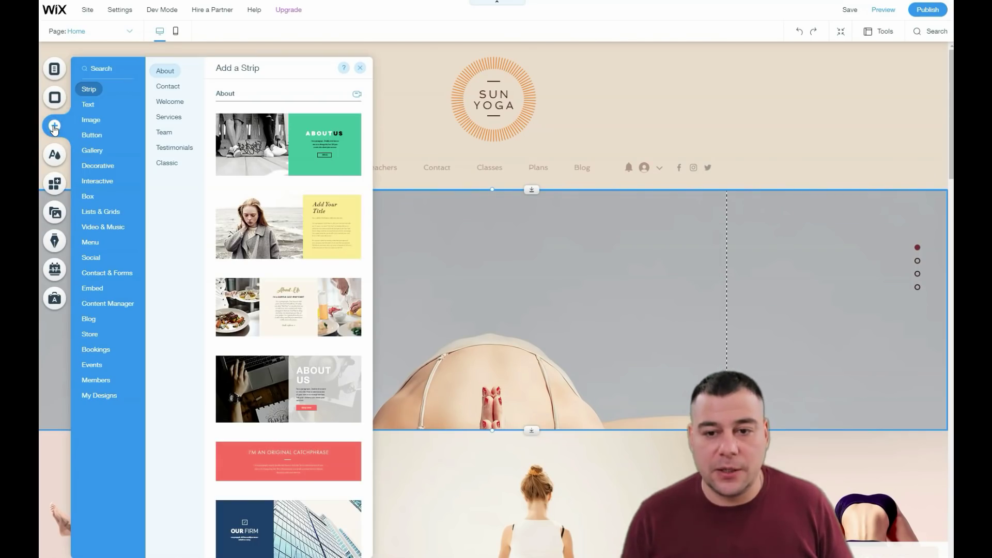
pyautogui.click(92, 135)
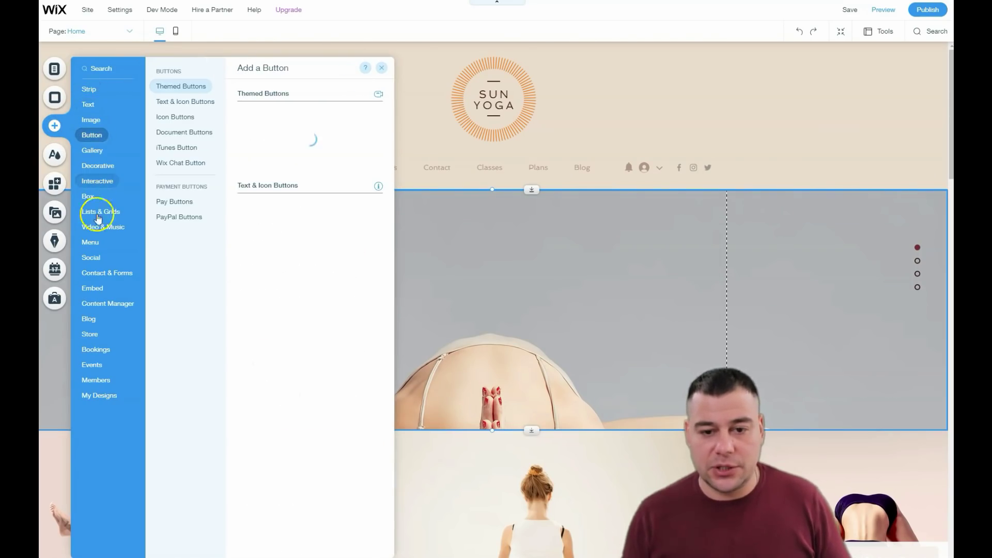
pyautogui.click(98, 393)
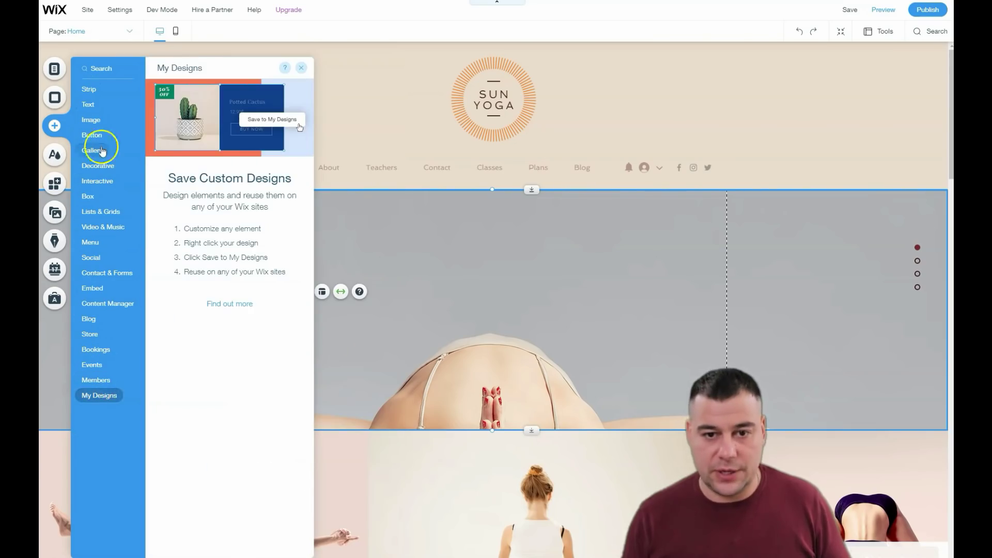
# - Look through the strip designs from Contact to Classic and add the black Classic strip directly below the header
pyautogui.click(84, 91)
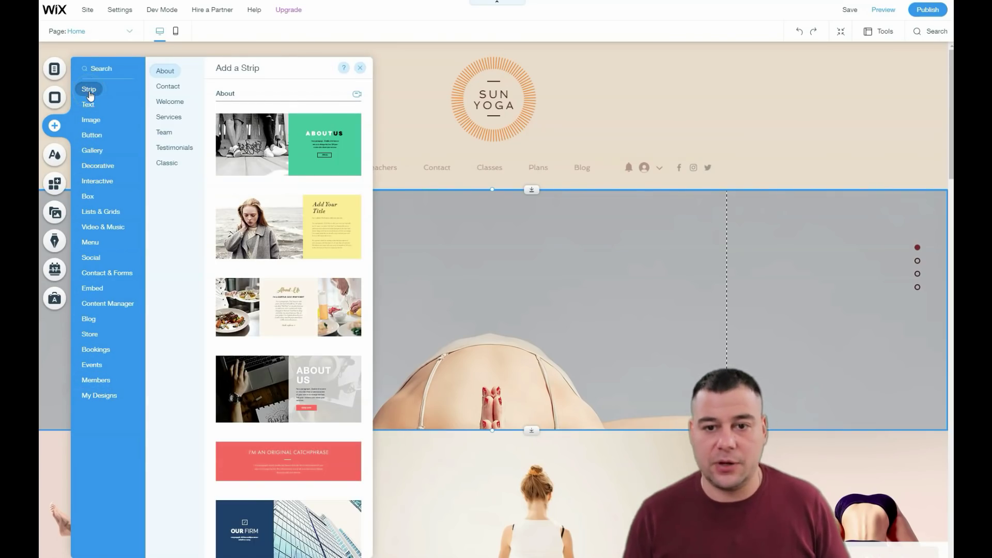
pyautogui.click(168, 87)
pyautogui.click(169, 102)
pyautogui.click(168, 117)
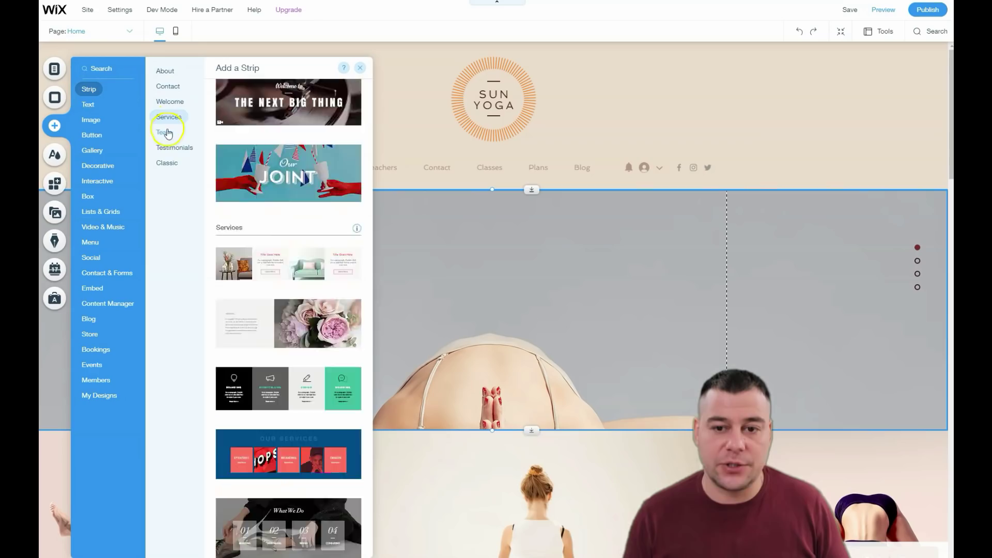
pyautogui.click(164, 132)
pyautogui.click(171, 150)
pyautogui.click(166, 164)
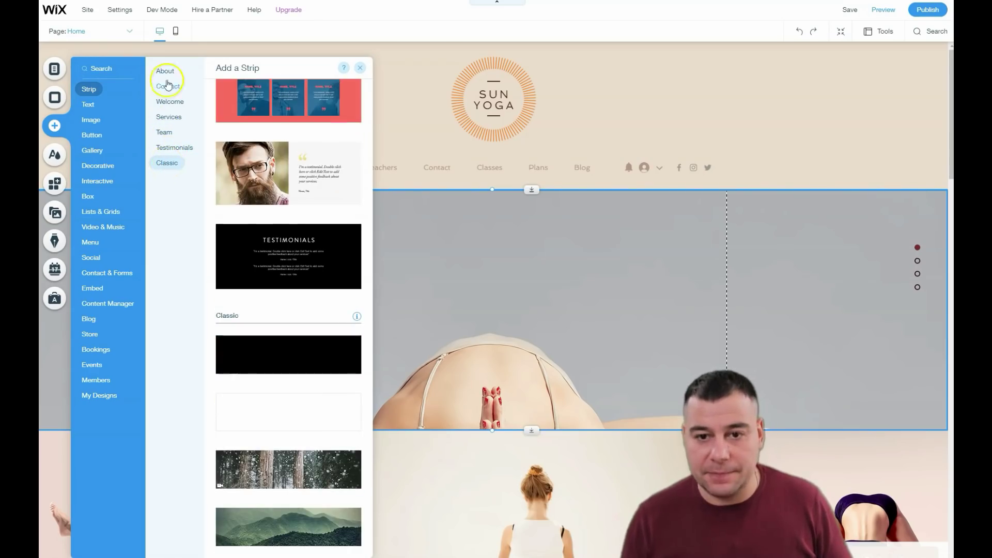
pyautogui.click(167, 169)
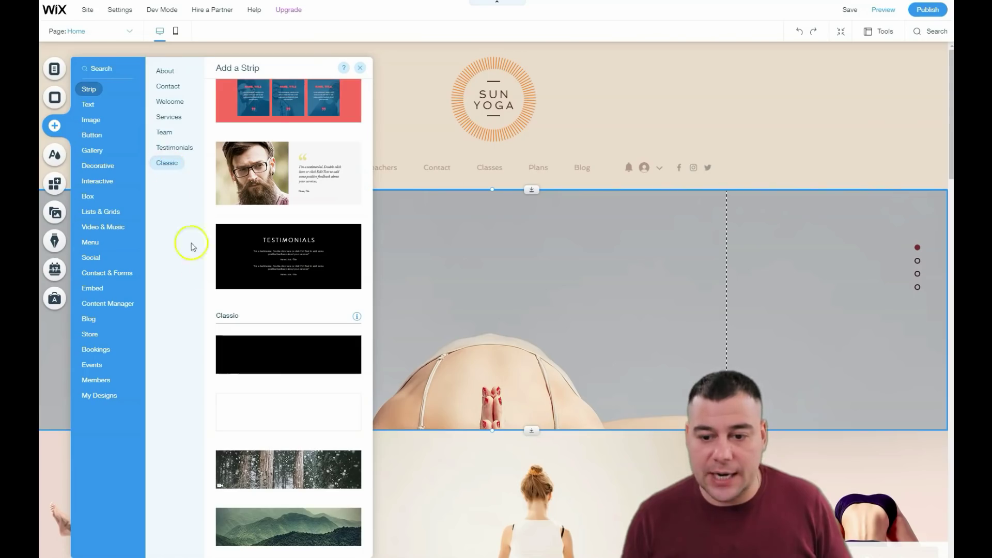
pyautogui.moveTo(272, 343); pyautogui.dragTo(553, 327)
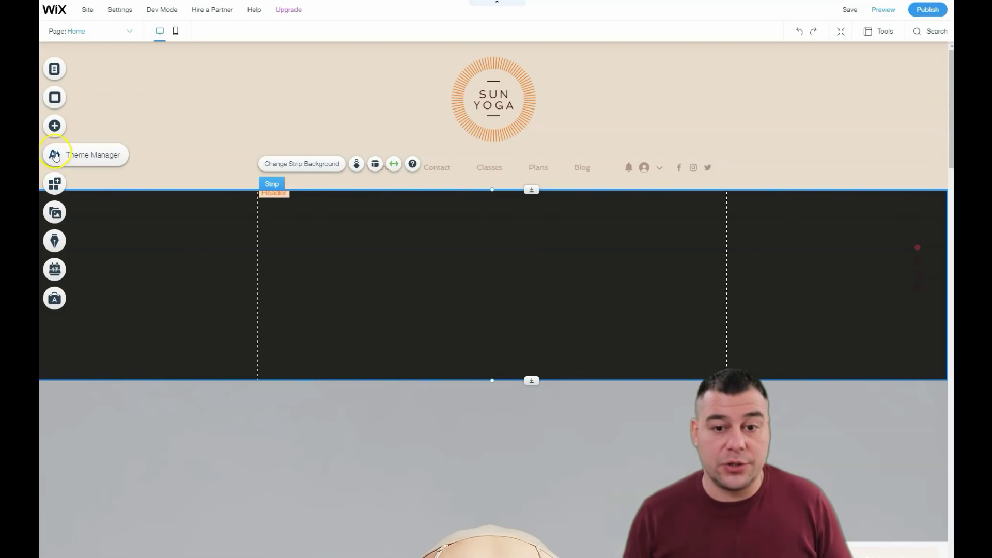
# - Add a themed Heading 1 text element to the black strip and place it near the strip's center
pyautogui.click(54, 126)
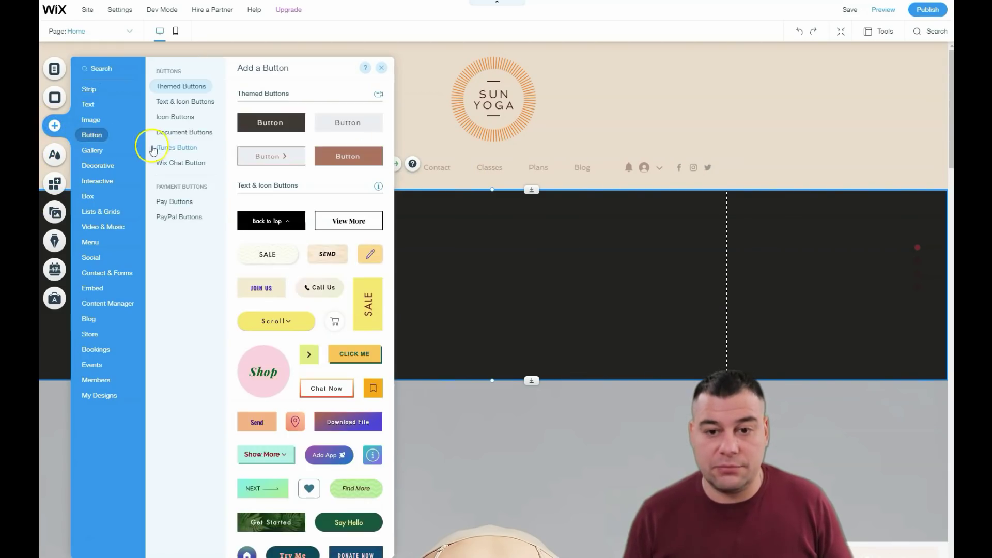
pyautogui.click(89, 105)
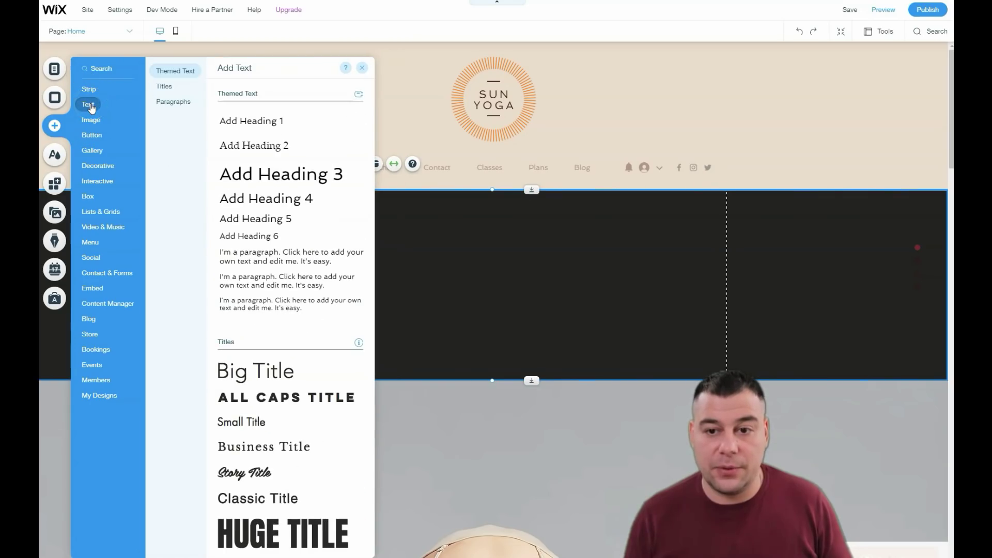
pyautogui.click(283, 136)
pyautogui.moveTo(282, 136); pyautogui.dragTo(480, 270)
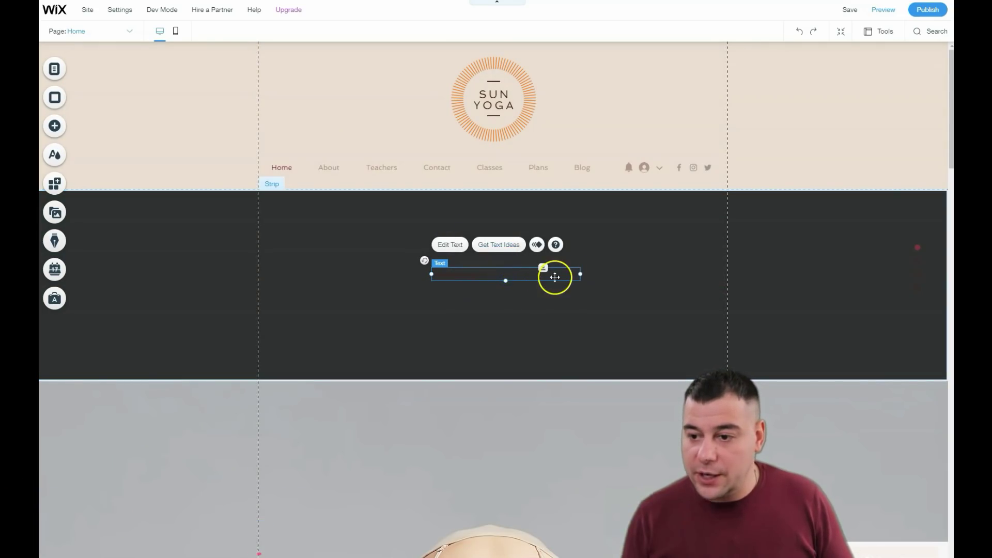
pyautogui.moveTo(503, 275); pyautogui.dragTo(314, 245)
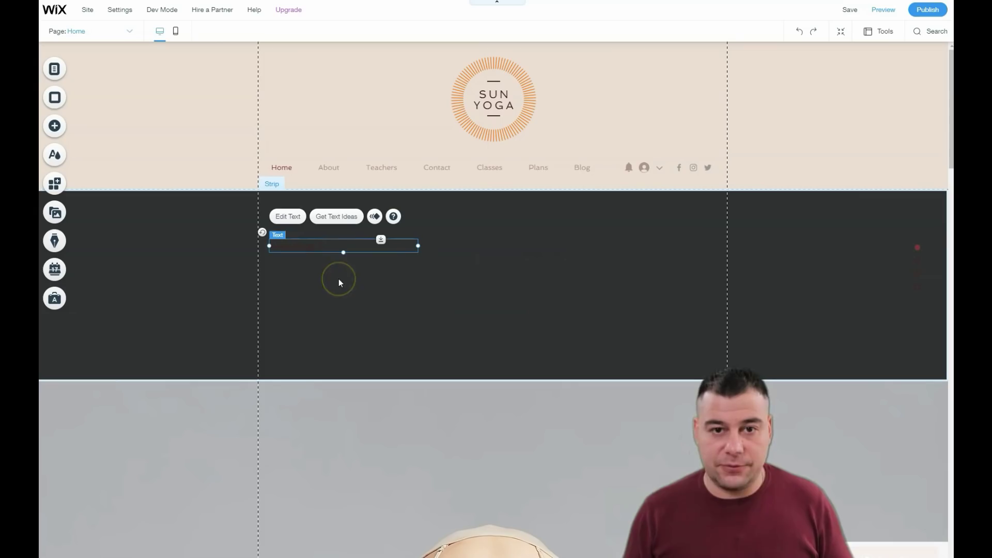
pyautogui.moveTo(329, 245); pyautogui.dragTo(480, 282)
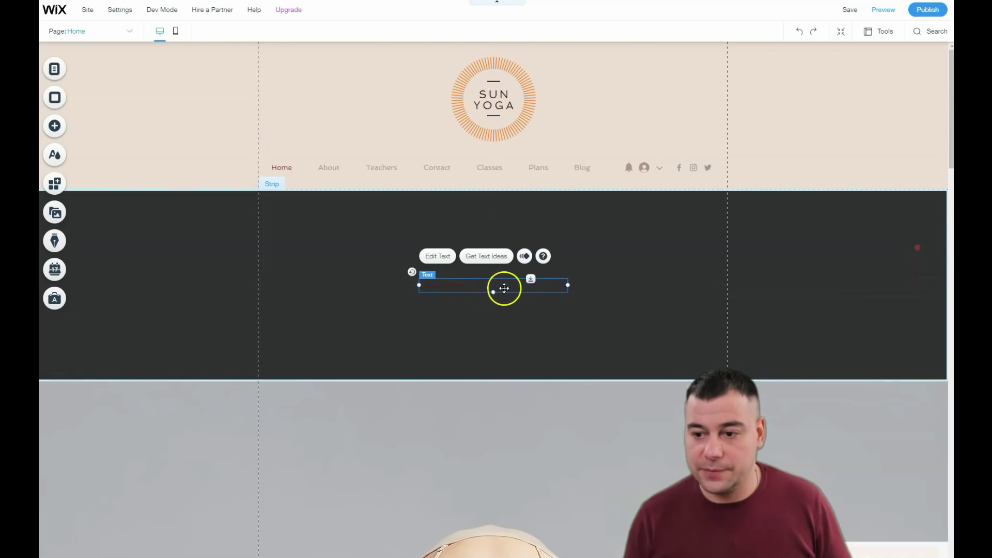
# - Change the heading's text to YoYoga in centered, pale yellow bold italic letters and enlarge the font size to 55
pyautogui.doubleClick(482, 284)
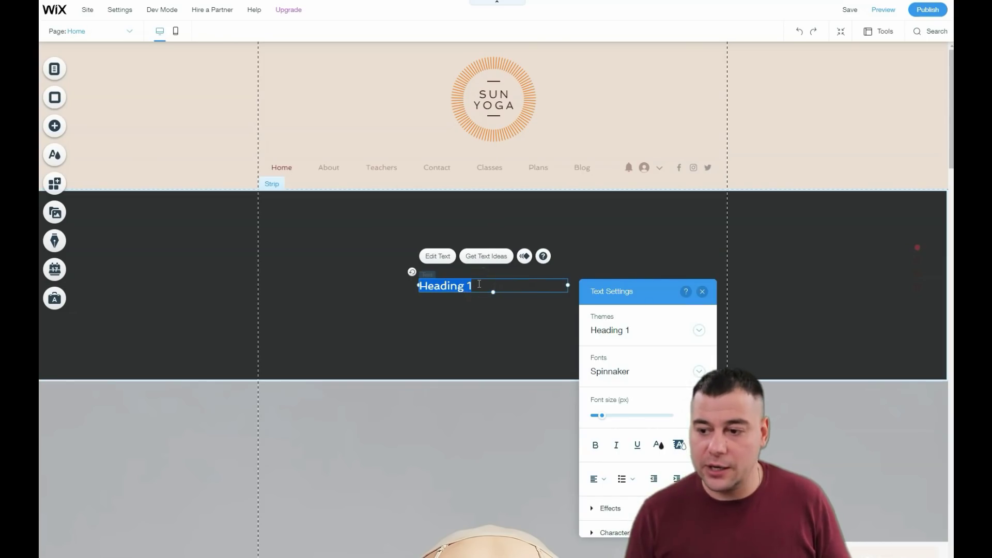
pyautogui.click(477, 256)
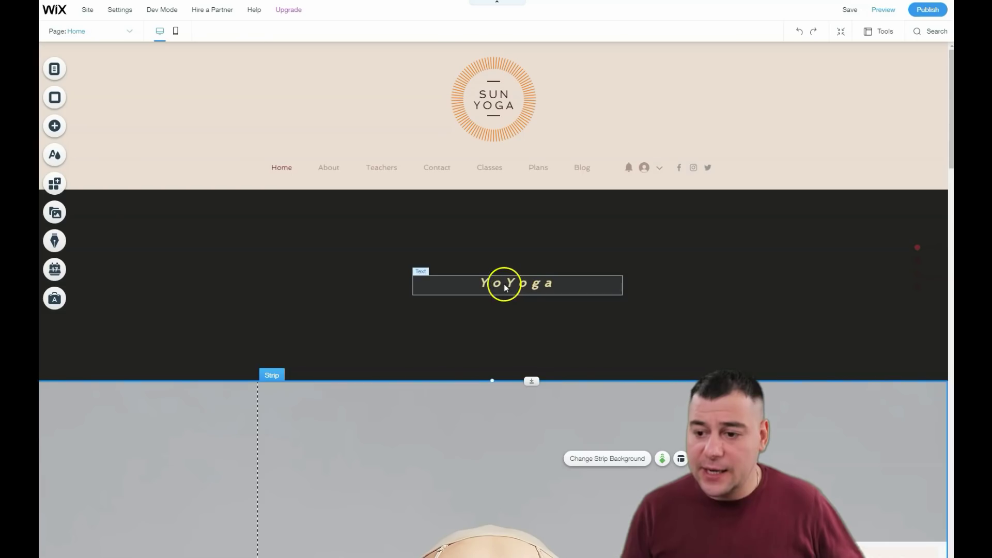
pyautogui.click(505, 284)
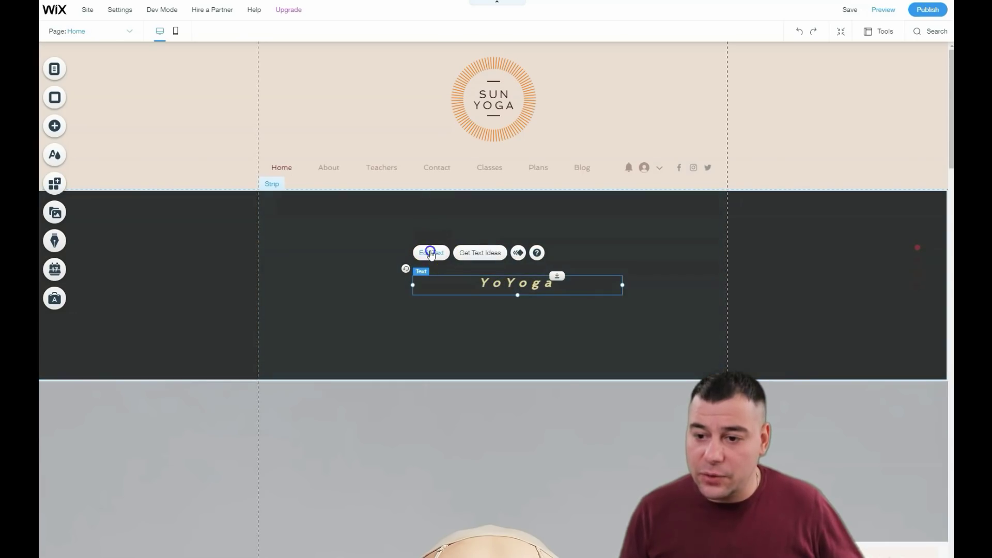
pyautogui.click(431, 253)
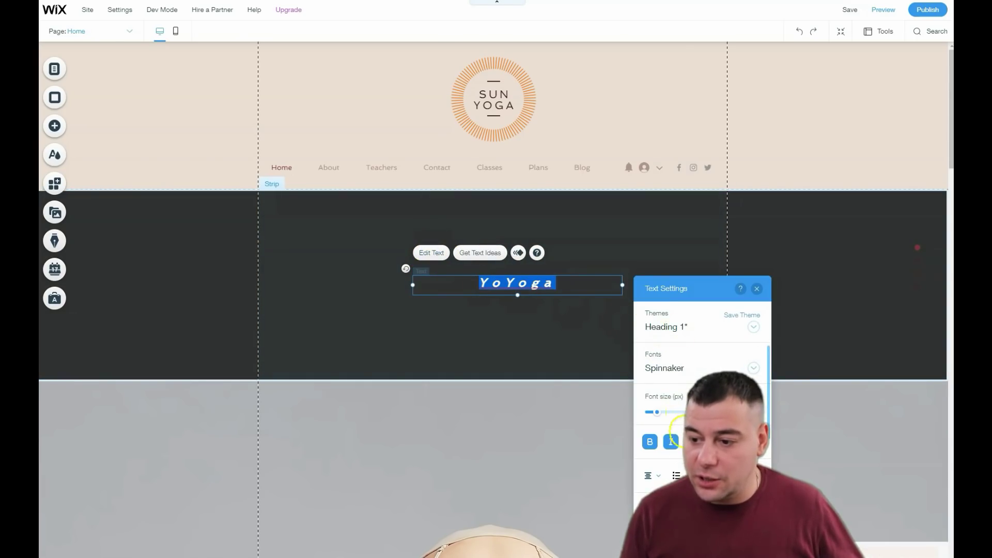
pyautogui.moveTo(658, 416); pyautogui.dragTo(671, 418)
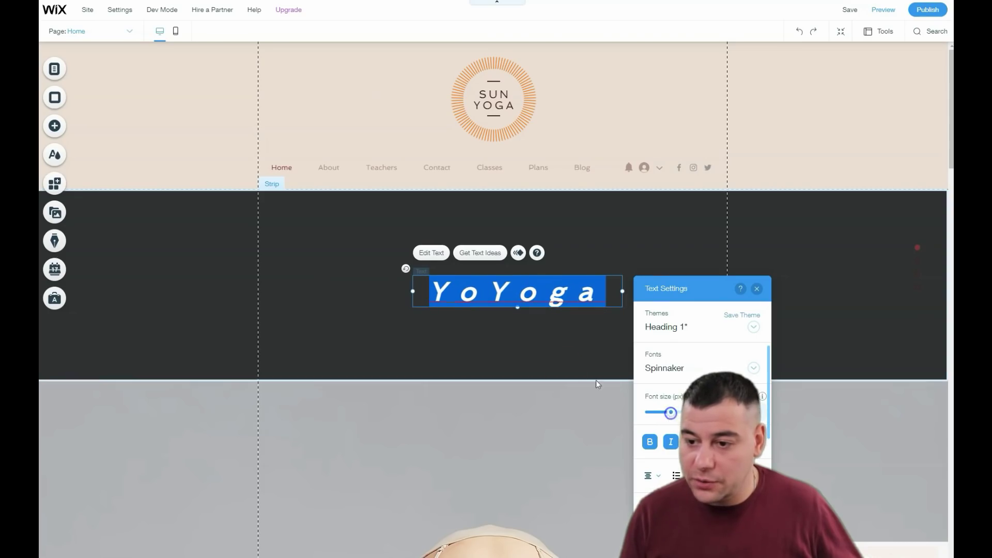
pyautogui.click(498, 317)
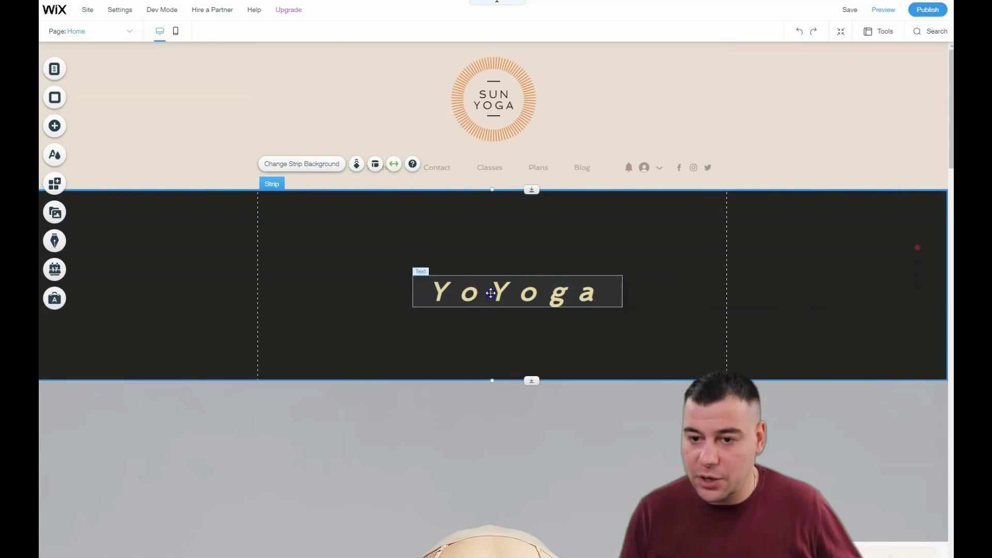
# - Reduce the character spacing of the YoYoga heading so its letters sit close together
pyautogui.click(491, 293)
pyautogui.click(423, 249)
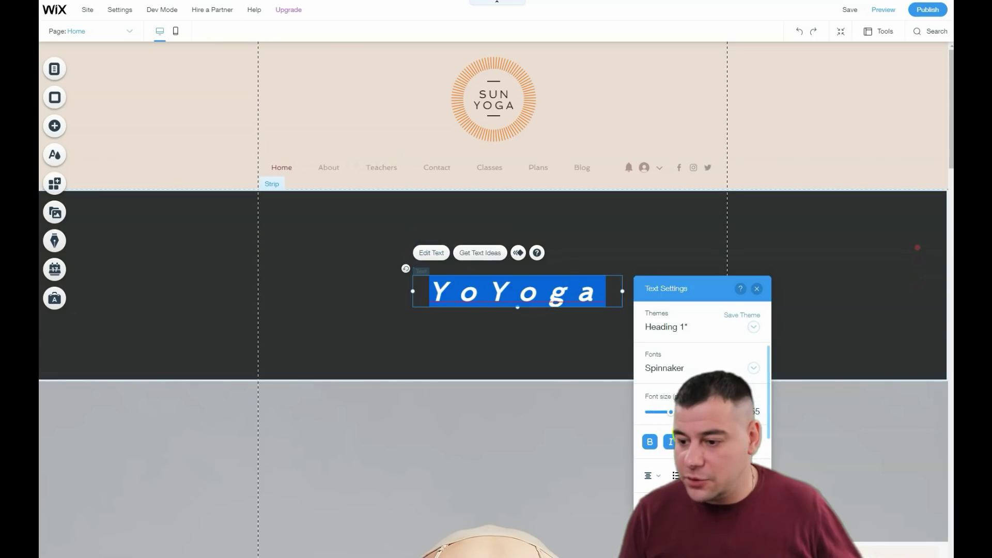
pyautogui.scroll(-3, 666, 401)
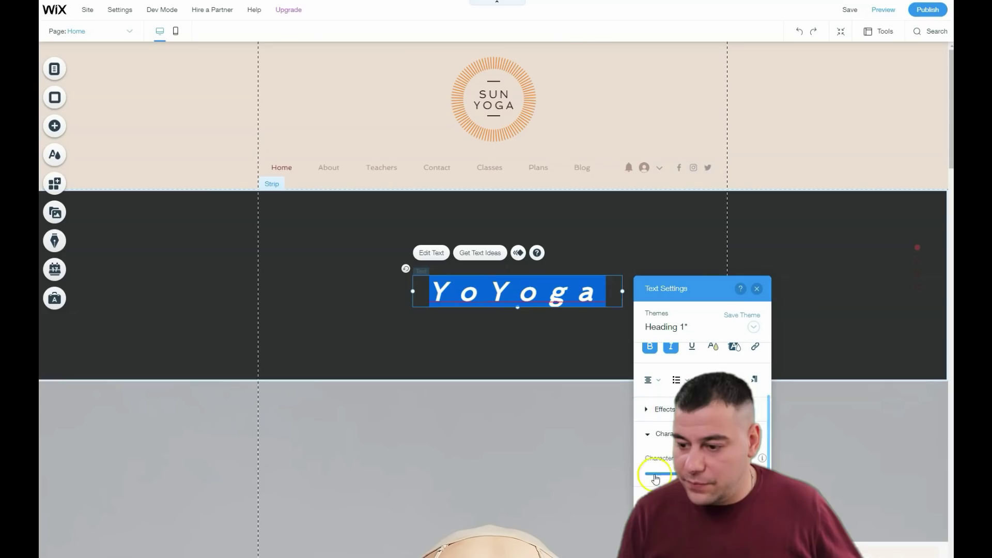
pyautogui.click(695, 473)
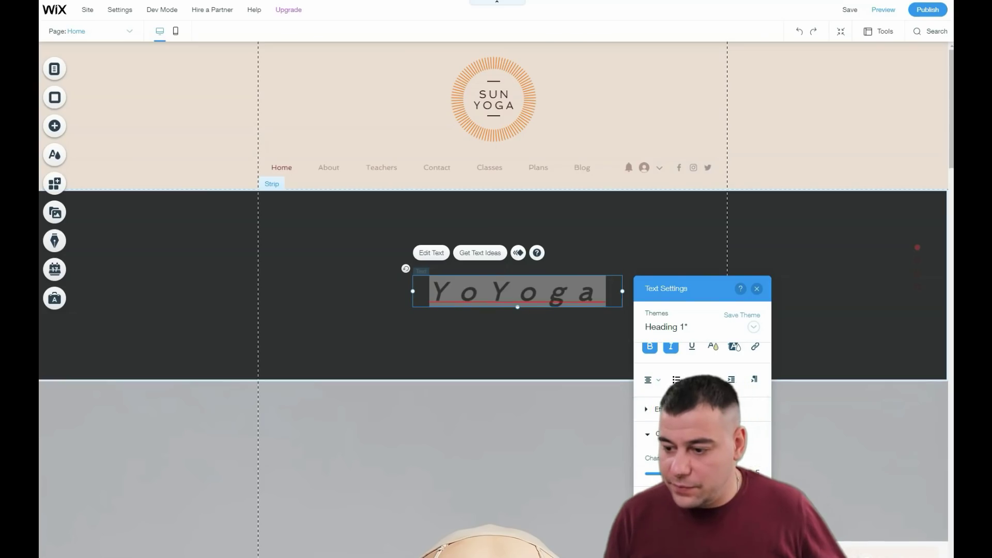
pyautogui.moveTo(687, 473); pyautogui.dragTo(661, 476)
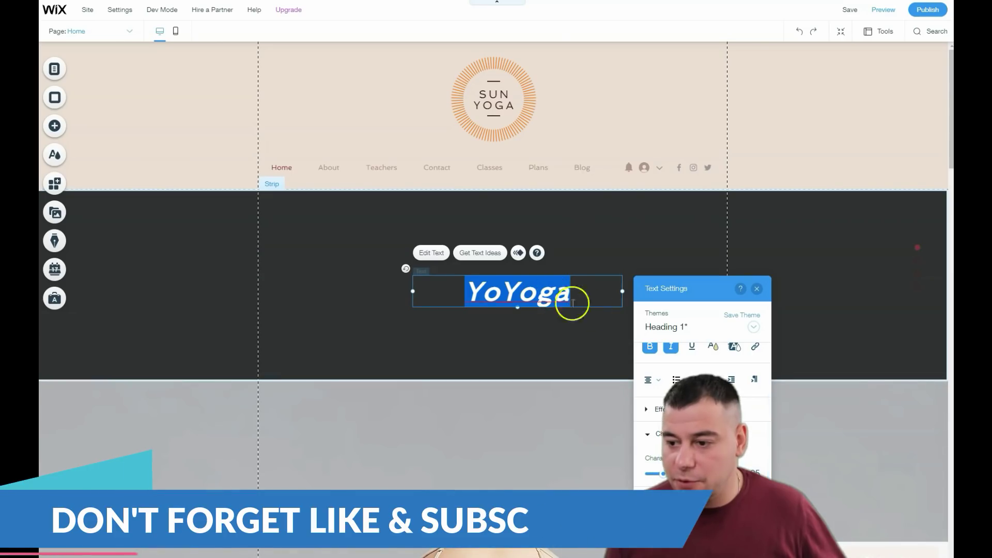
# - Try the Tahoma font on the YoYoga heading and settle on Verdana
pyautogui.scroll(3, 693, 351)
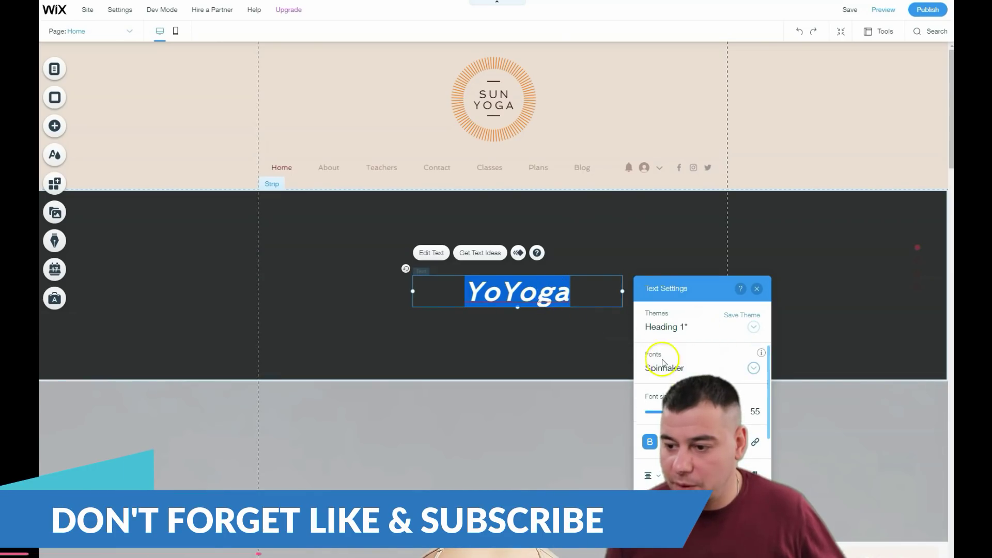
pyautogui.click(753, 368)
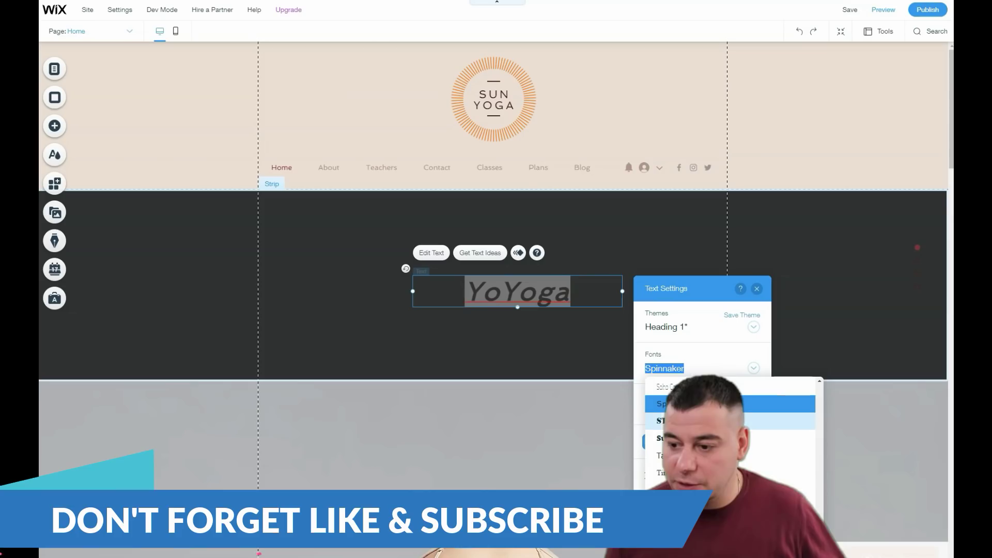
pyautogui.click(671, 455)
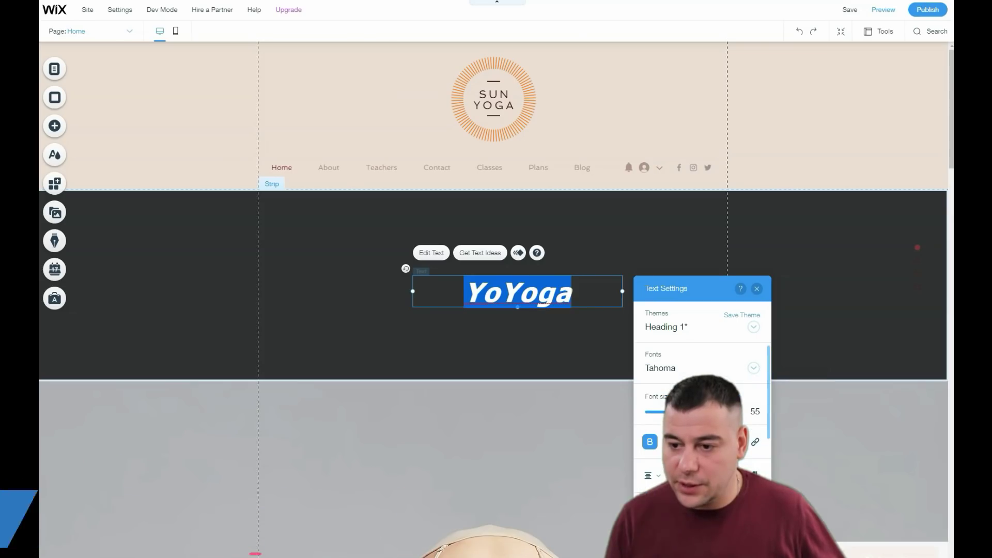
pyautogui.click(676, 368)
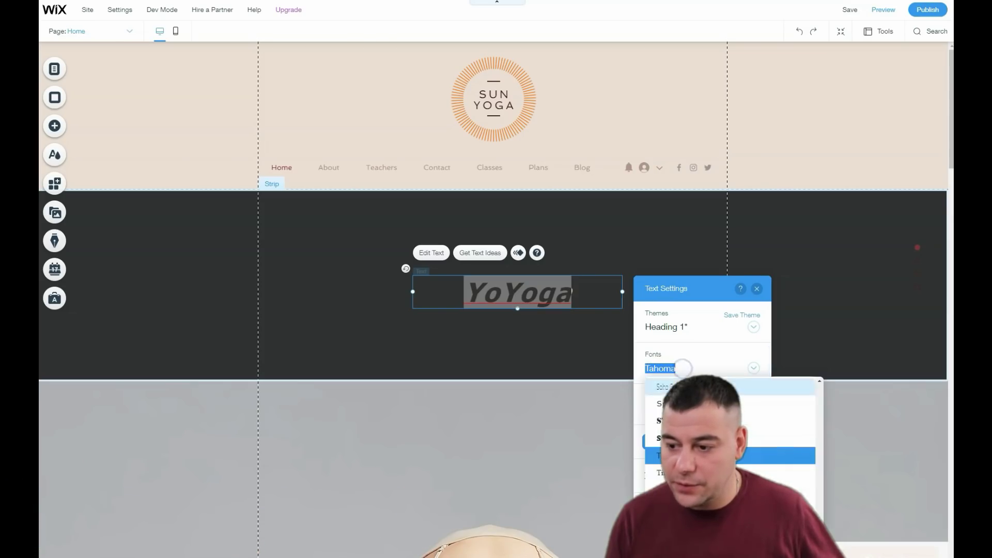
pyautogui.click(685, 503)
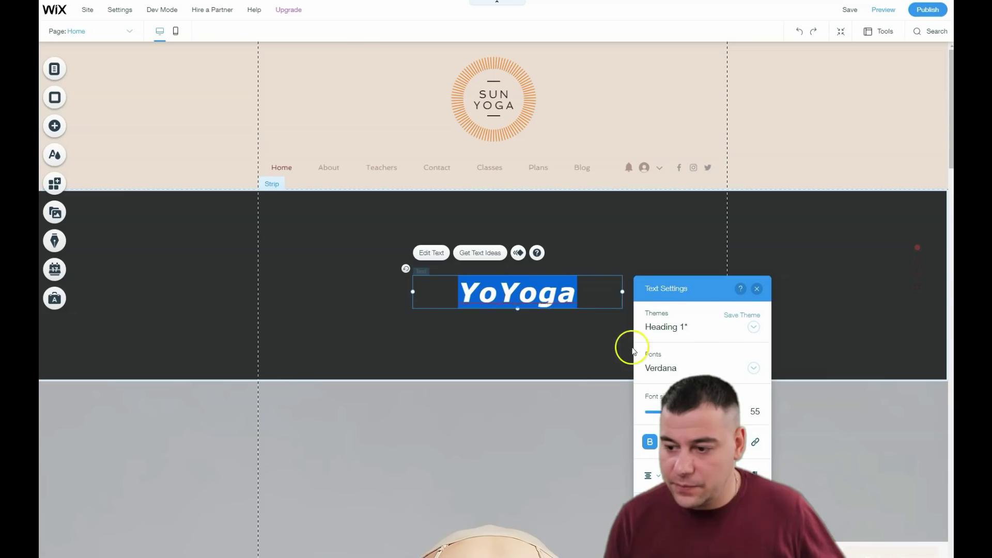
pyautogui.click(601, 349)
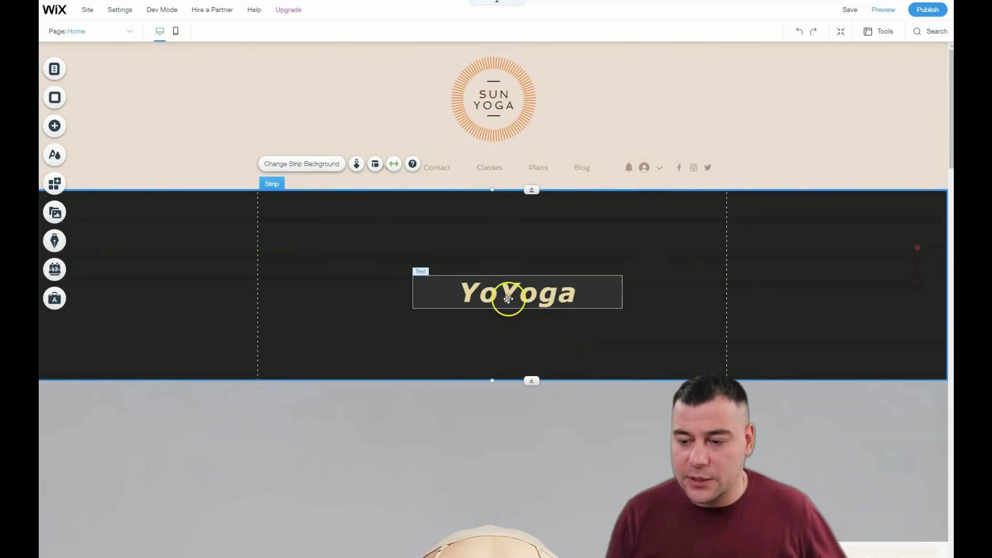
# - Try #E6D59F and #FFF8E0 as the YoYoga strip's background color and settle on the header-like beige #EBE0D5
pyautogui.scroll(-2, 202, 188)
pyautogui.scroll(2, 197, 182)
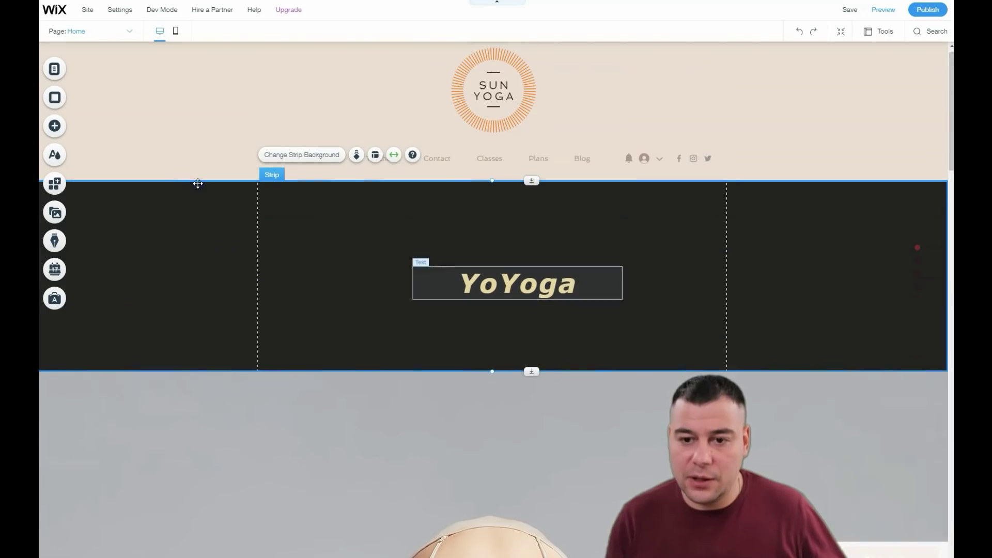
pyautogui.click(289, 165)
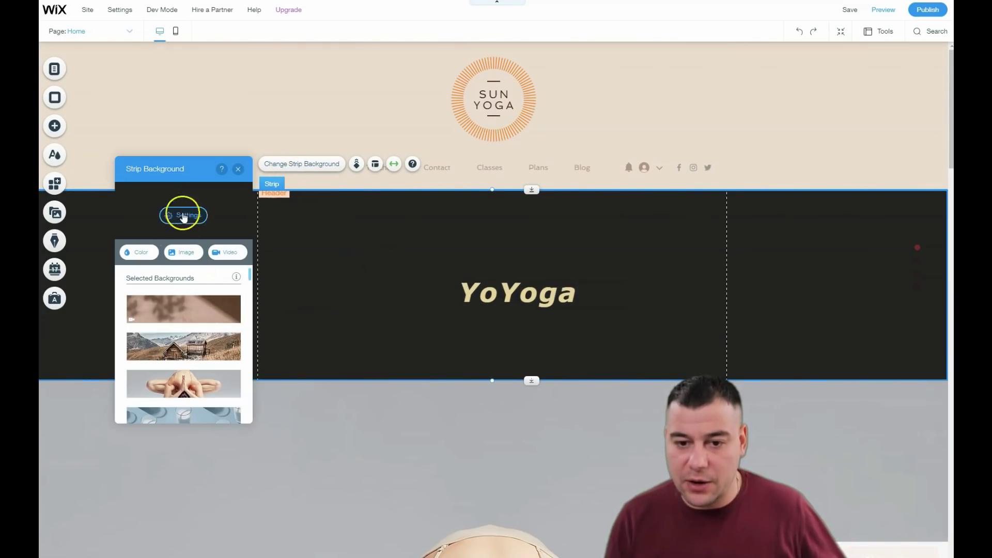
pyautogui.click(147, 252)
pyautogui.click(210, 323)
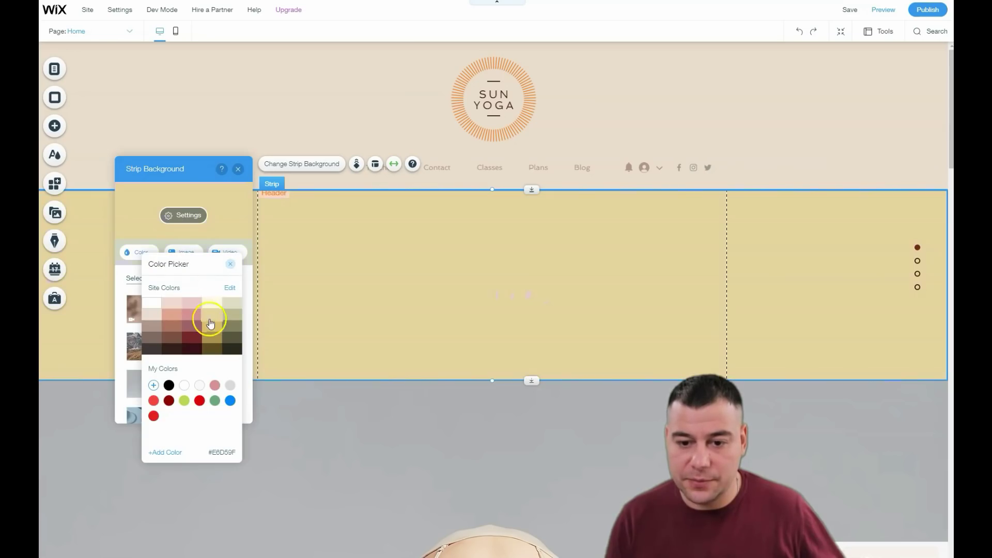
pyautogui.click(211, 304)
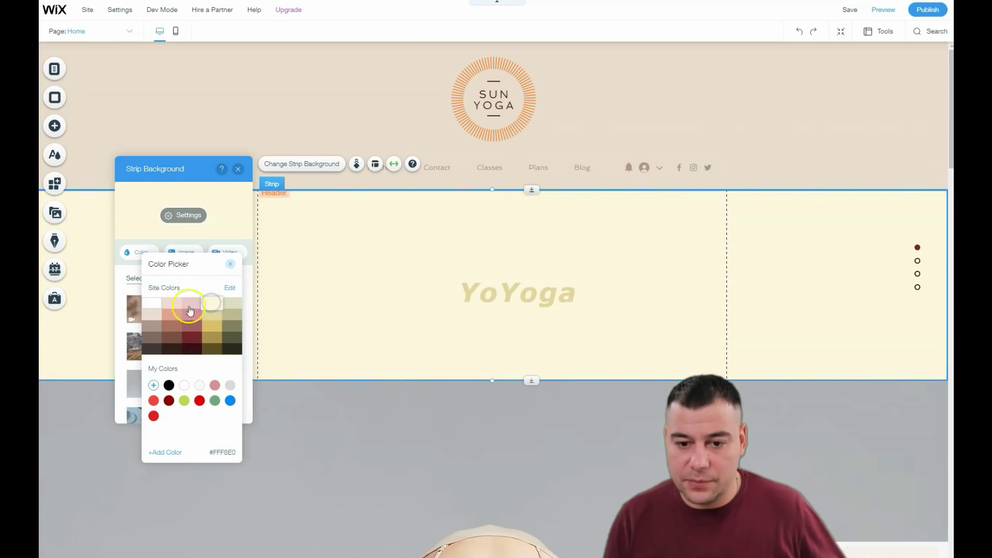
pyautogui.click(151, 314)
pyautogui.click(358, 281)
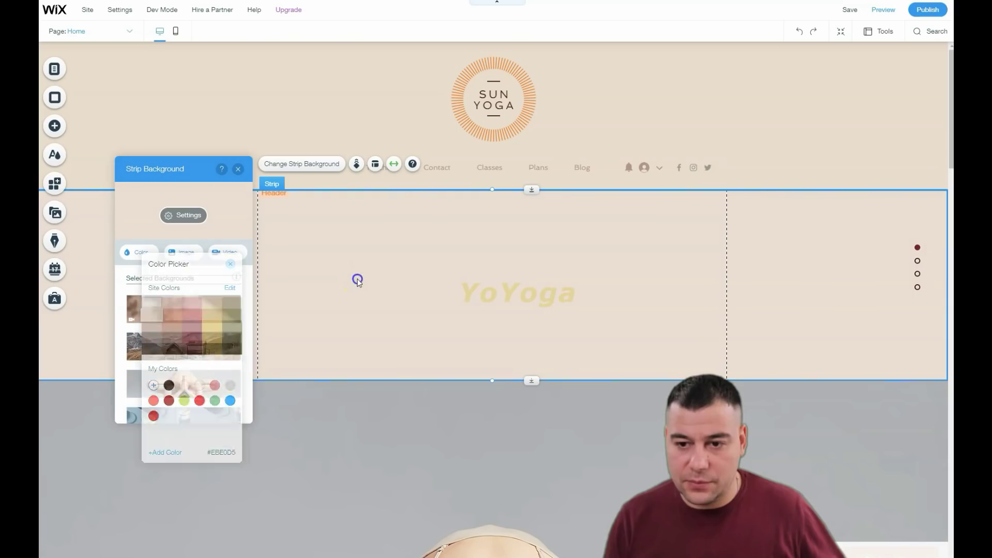
# - Recolor the YoYoga heading to a darker olive gold from the site colors
pyautogui.click(521, 300)
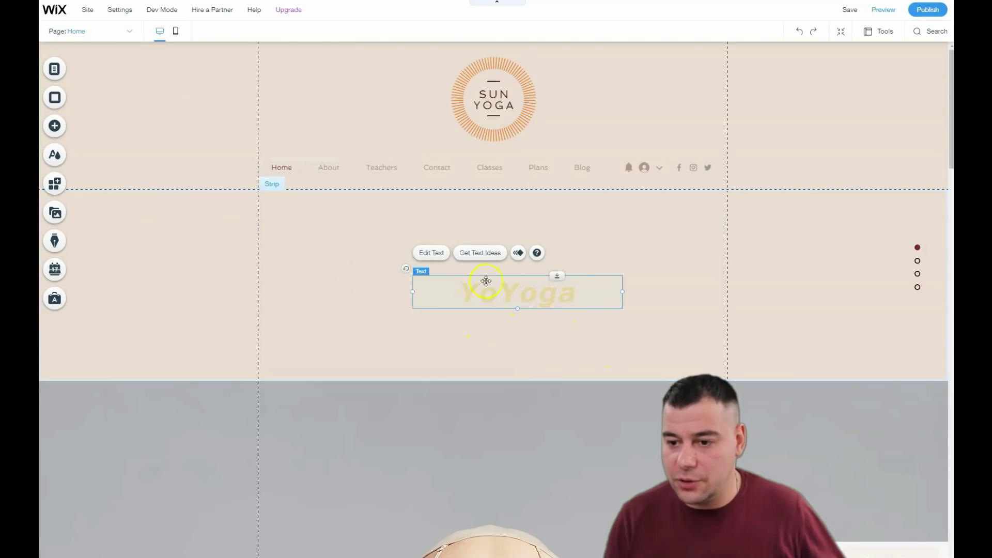
pyautogui.click(433, 252)
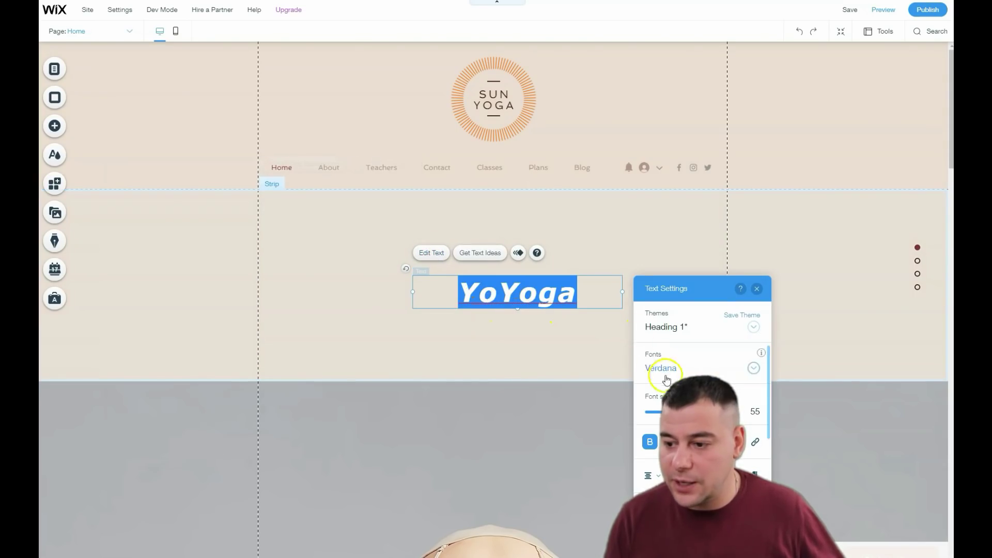
pyautogui.click(713, 441)
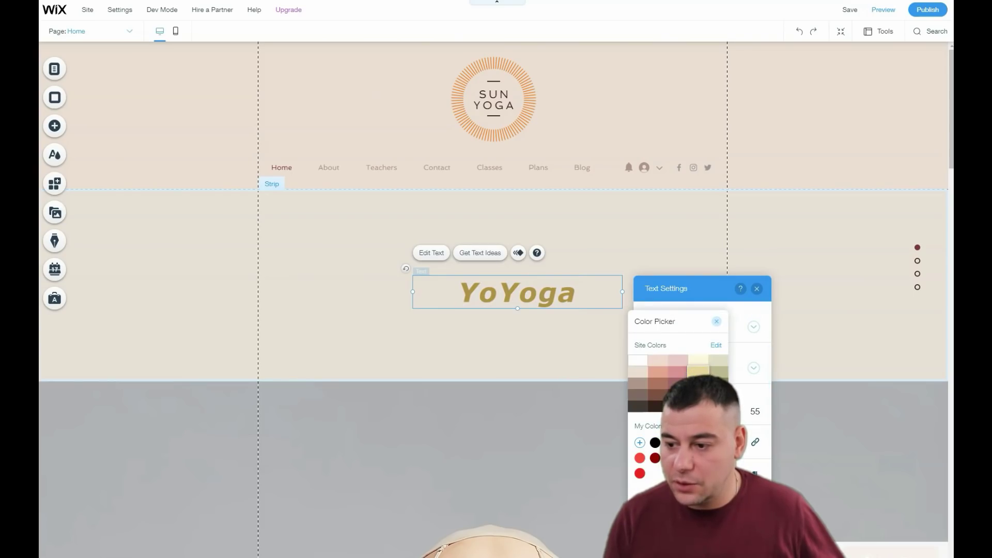
pyautogui.click(529, 364)
pyautogui.click(425, 324)
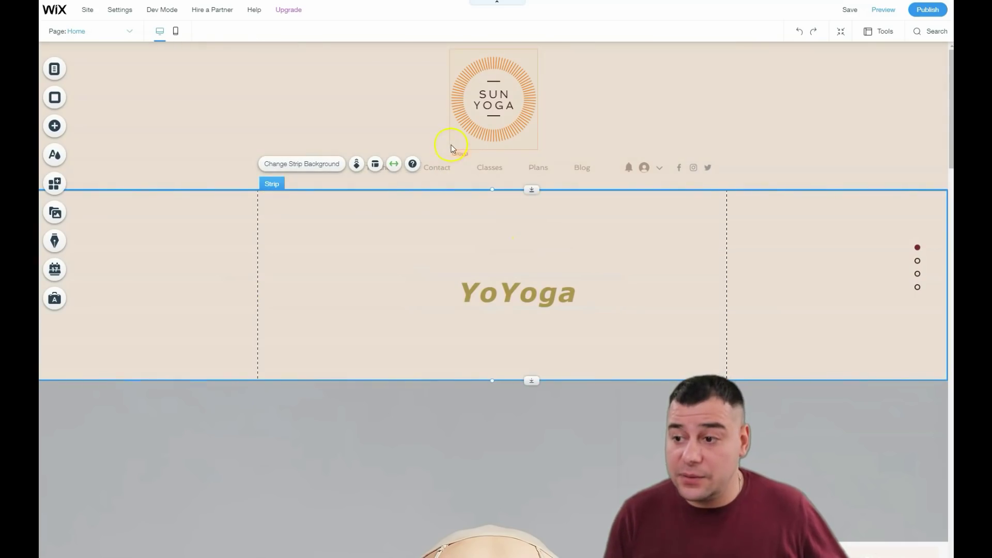
# - Delete the gray yoga photo strip directly below the YoYoga strip
pyautogui.scroll(-4, 531, 253)
pyautogui.scroll(2, 501, 217)
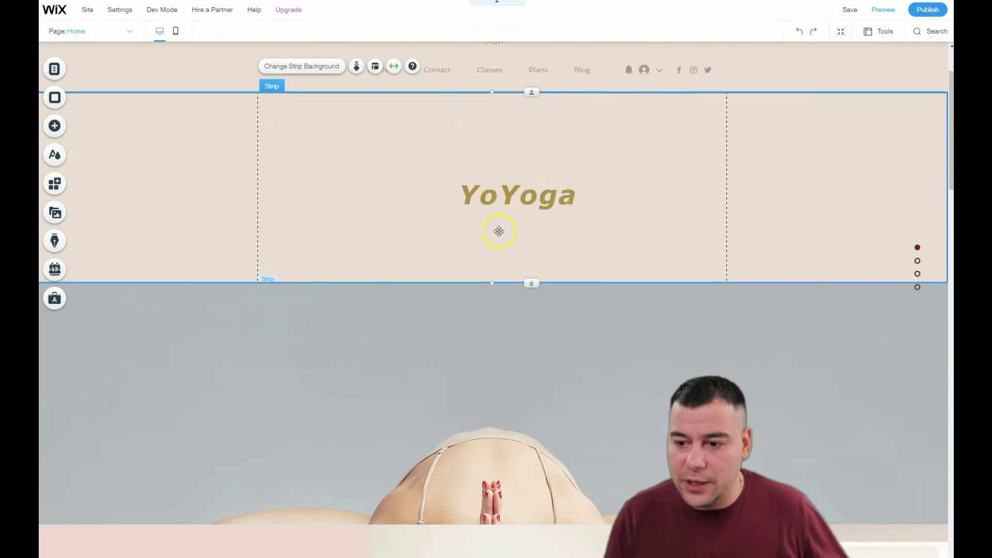
pyautogui.scroll(-4, 480, 227)
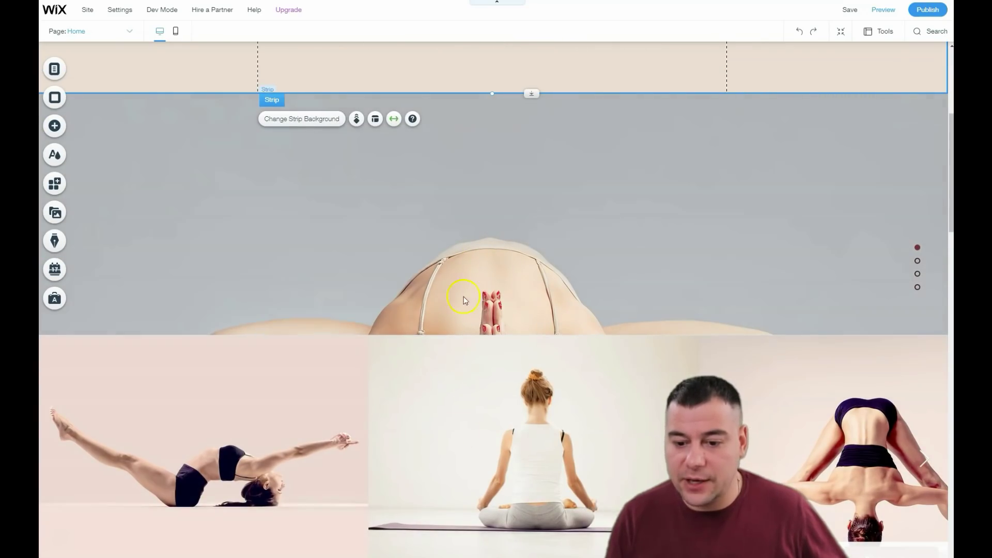
pyautogui.scroll(3, 454, 274)
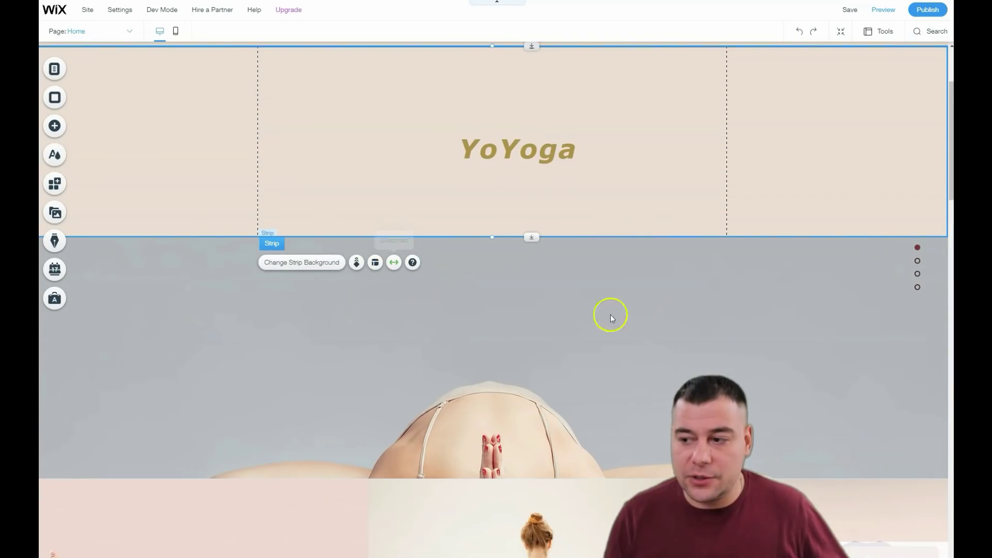
pyautogui.rightClick(498, 341)
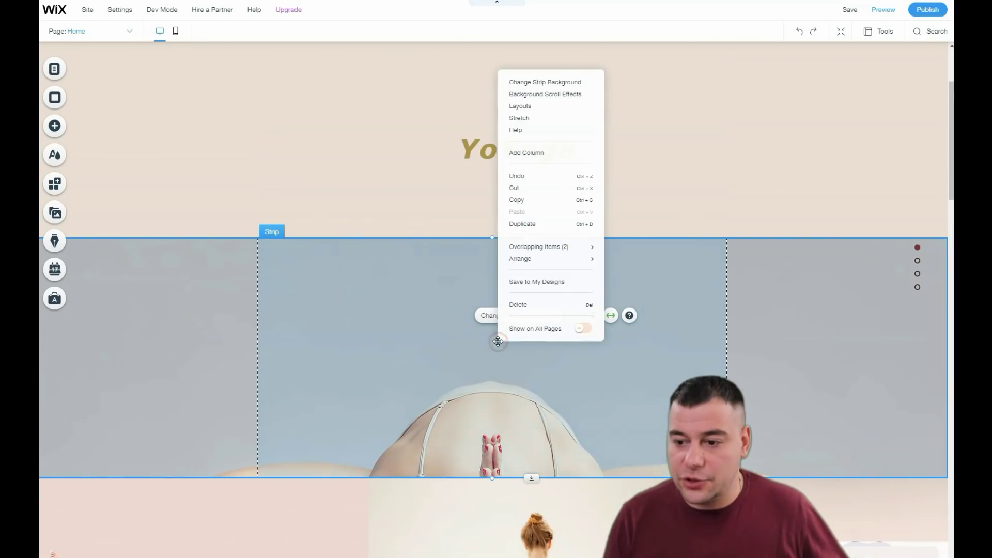
pyautogui.click(538, 306)
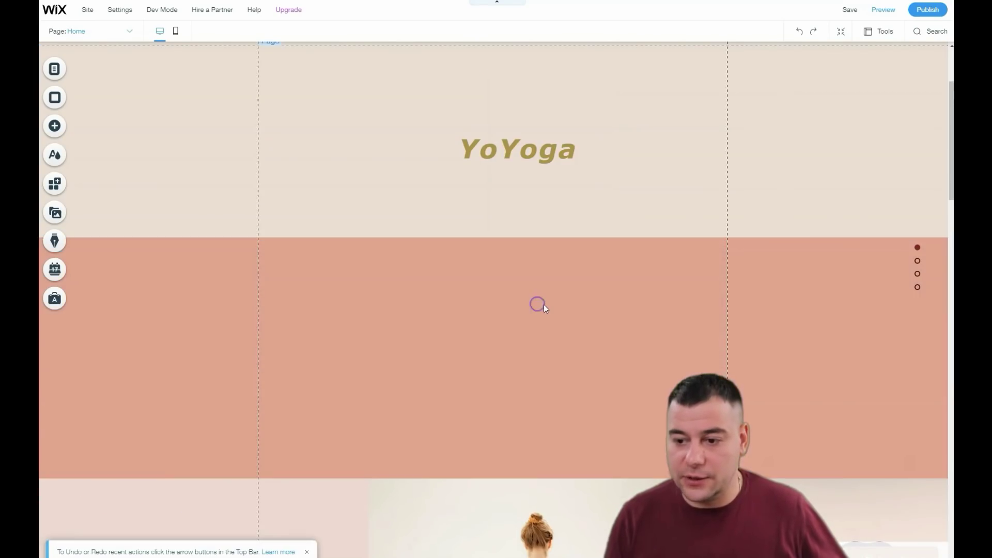
# - Set the Home page background to the photo of a woman bending forward in a yoga pose
pyautogui.rightClick(437, 309)
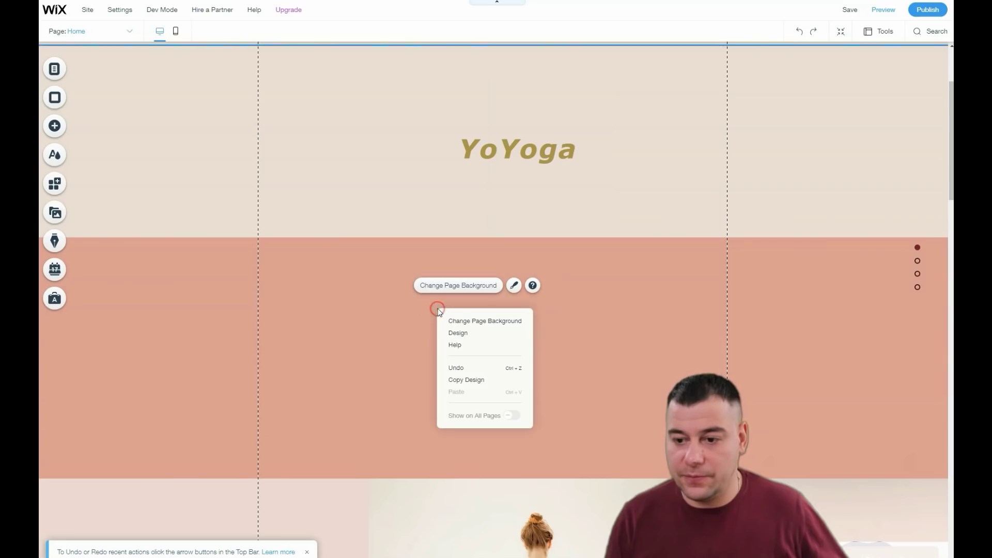
pyautogui.click(472, 380)
pyautogui.click(406, 330)
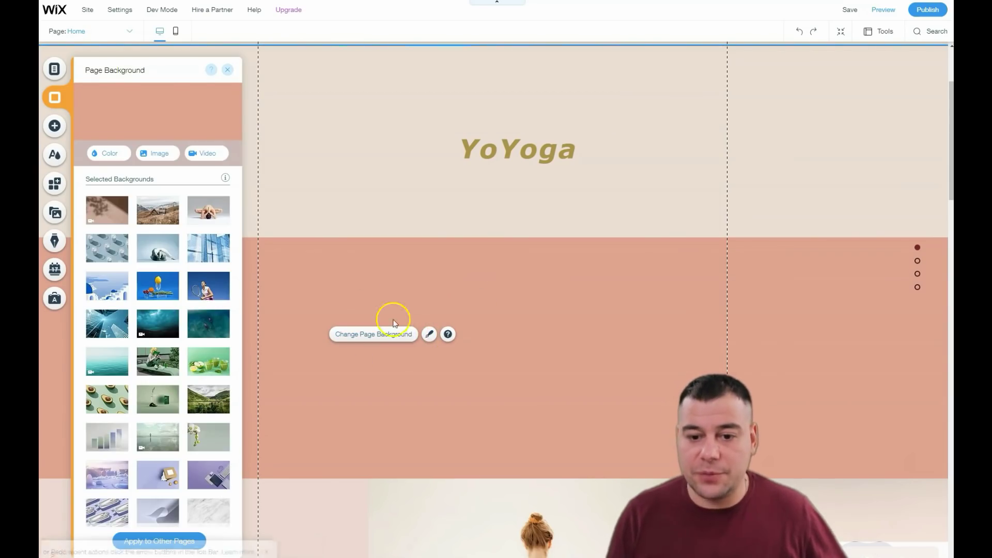
pyautogui.click(204, 203)
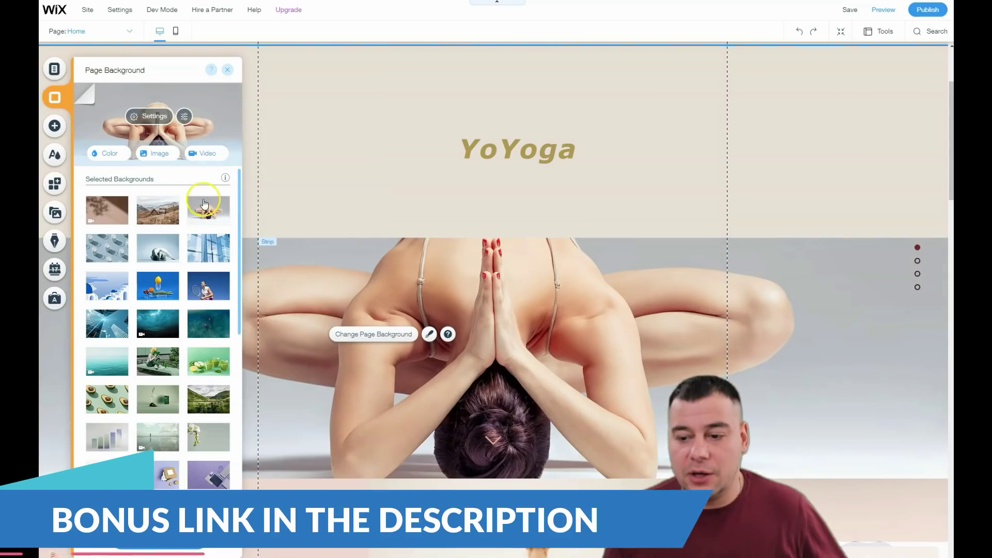
# - Apply the Parallax scroll effect to the page background image and close its settings
pyautogui.click(152, 116)
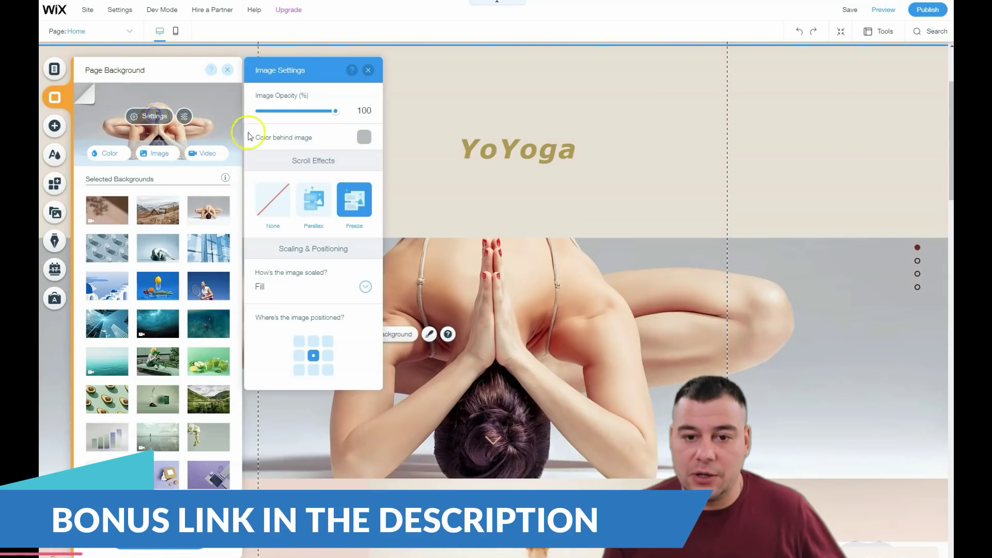
pyautogui.click(327, 161)
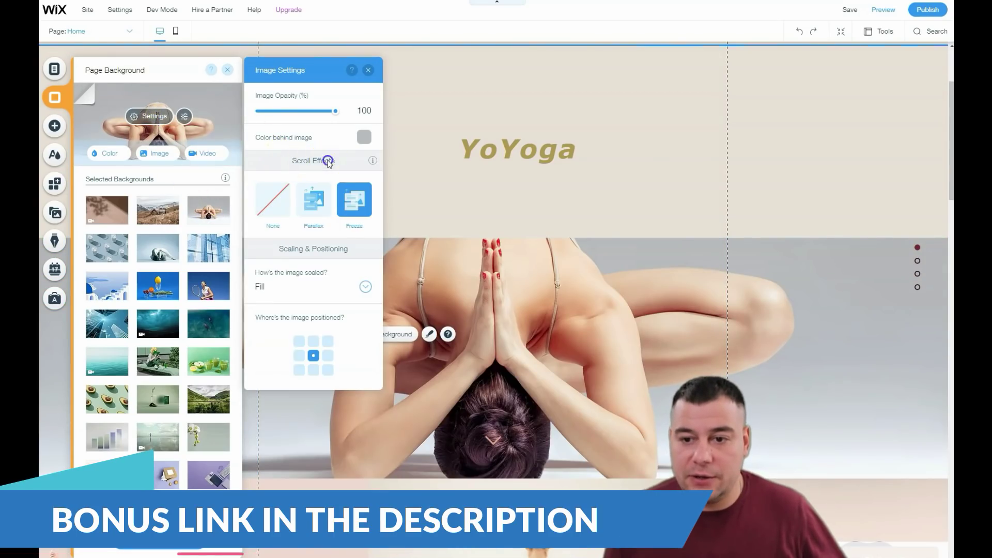
pyautogui.click(313, 206)
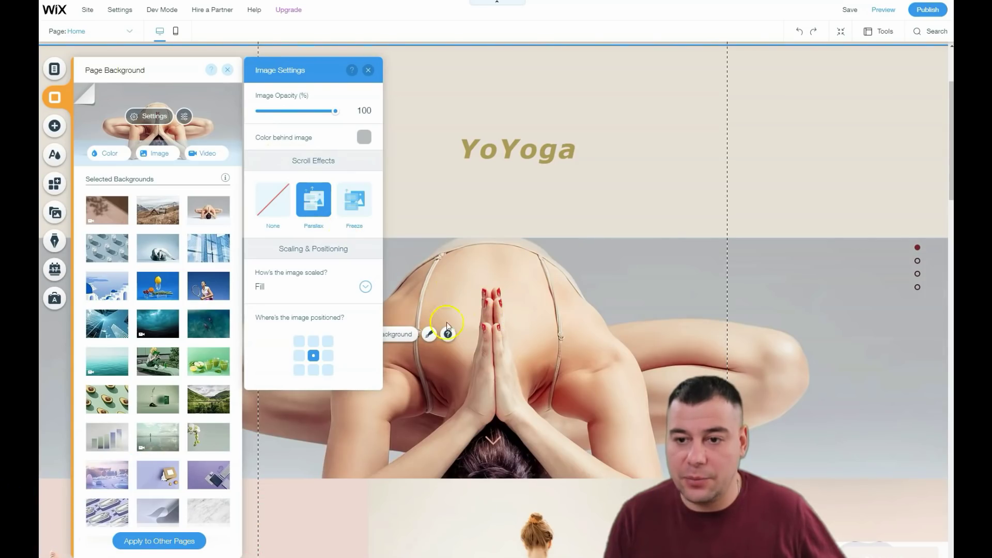
pyautogui.click(241, 92)
pyautogui.click(227, 69)
# - Look through the whole Home page to examine how the background image behaves between the sections
pyautogui.scroll(3, 448, 289)
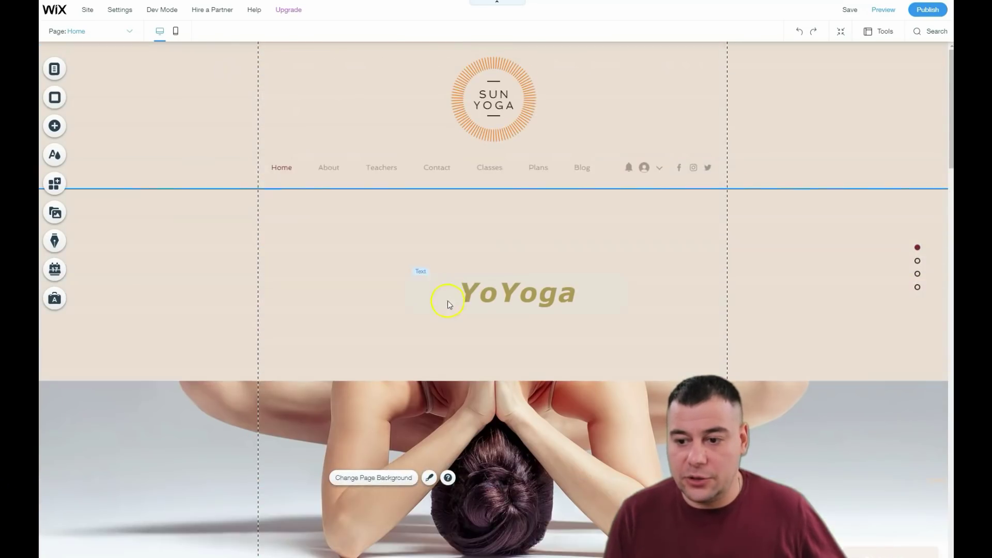
pyautogui.scroll(-5, 447, 301)
pyautogui.scroll(-15, 448, 307)
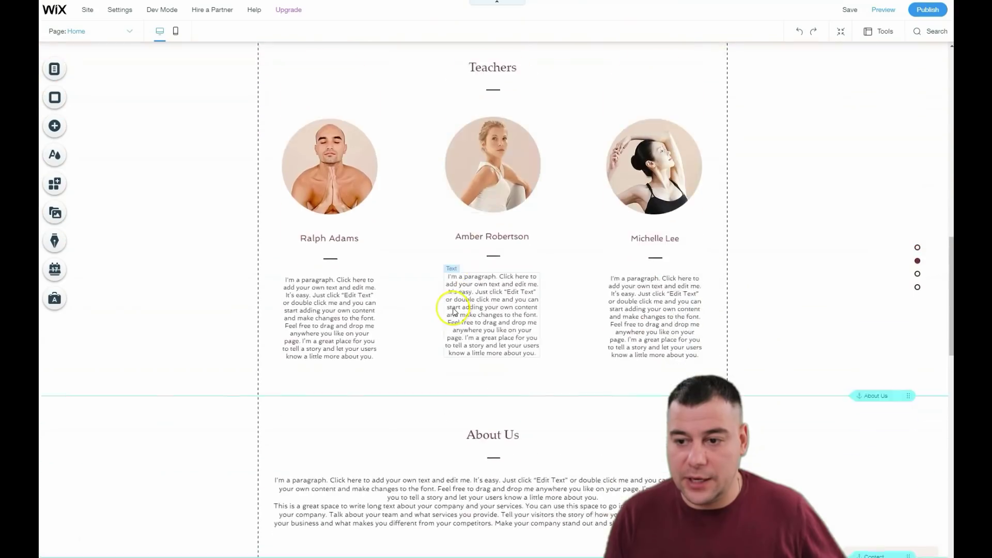
pyautogui.scroll(-12, 453, 310)
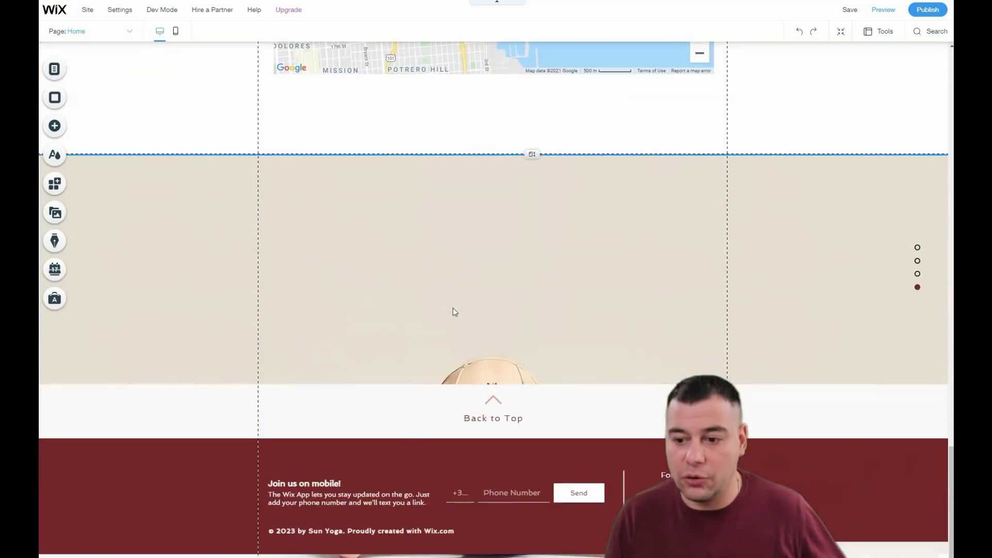
pyautogui.scroll(20, 453, 311)
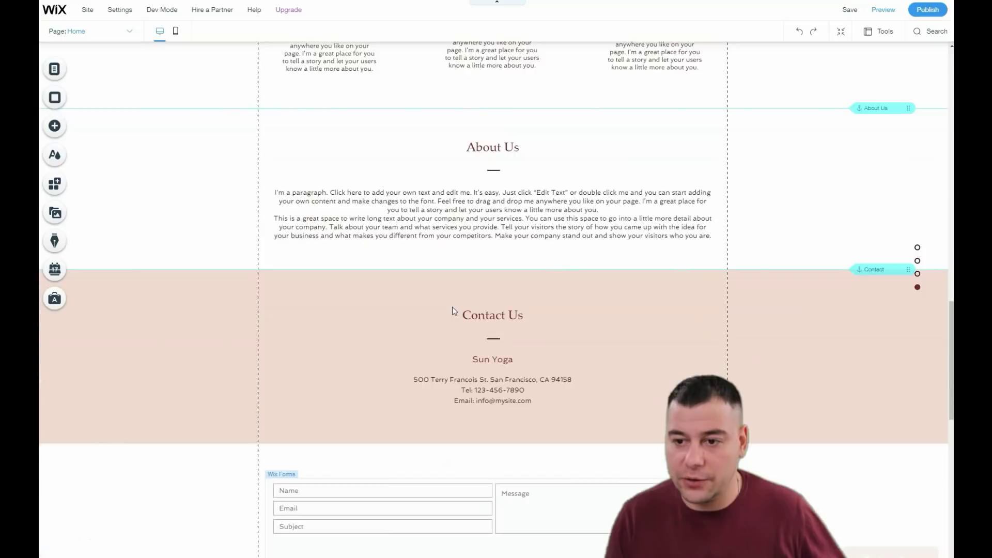
pyautogui.scroll(6, 454, 311)
pyautogui.scroll(-3, 454, 320)
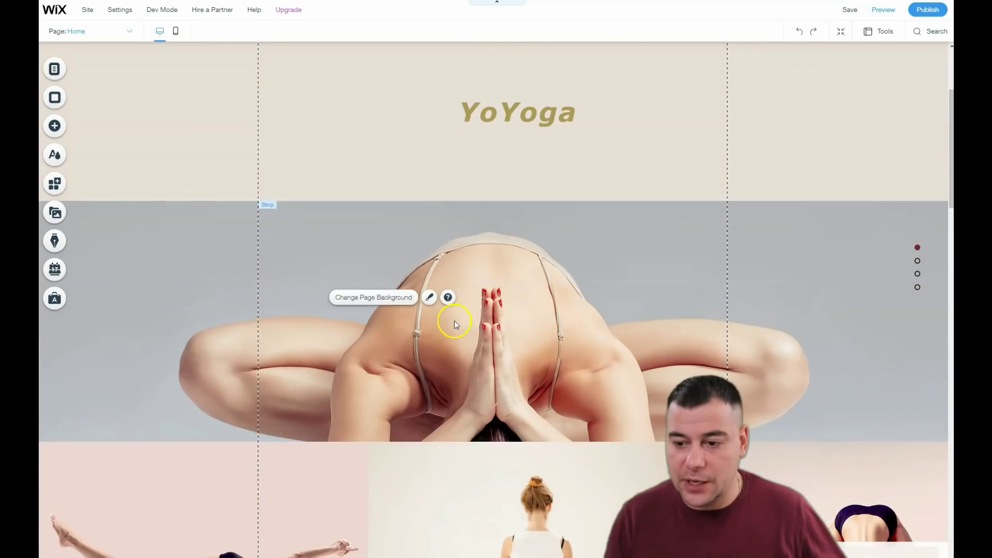
pyautogui.scroll(4, 478, 282)
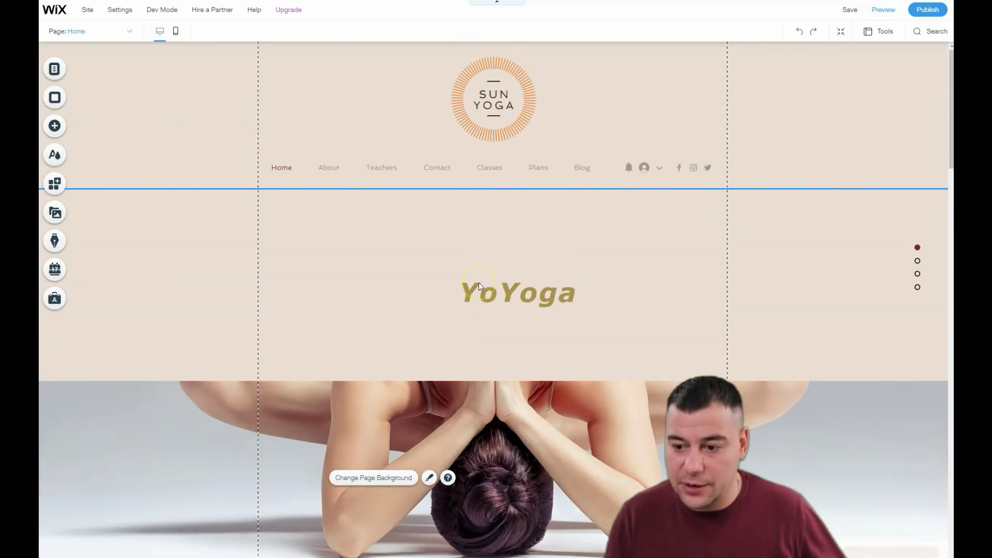
pyautogui.scroll(-4, 478, 282)
pyautogui.scroll(-3, 479, 282)
pyautogui.scroll(7, 479, 282)
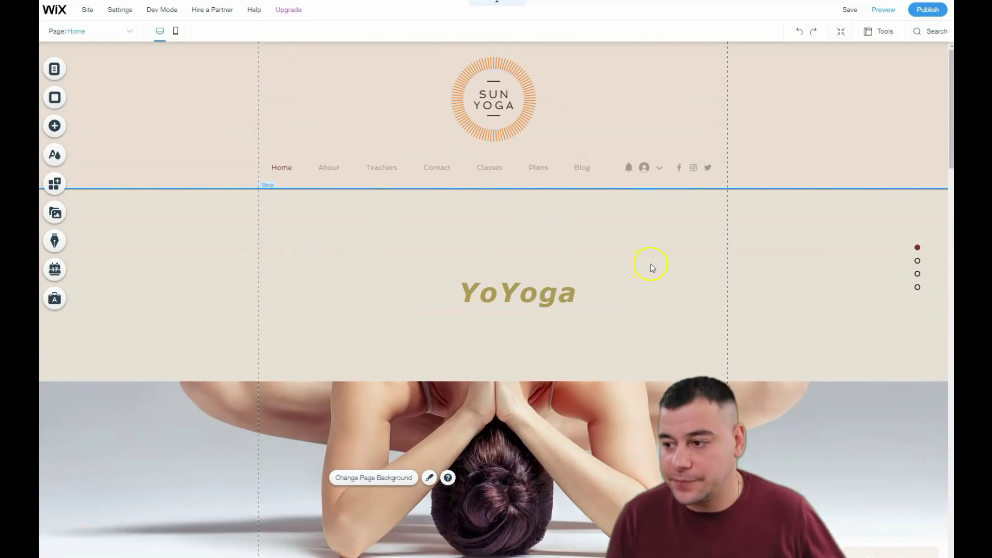
# - Delete the YoYoga strip directly below the header
pyautogui.click(379, 255)
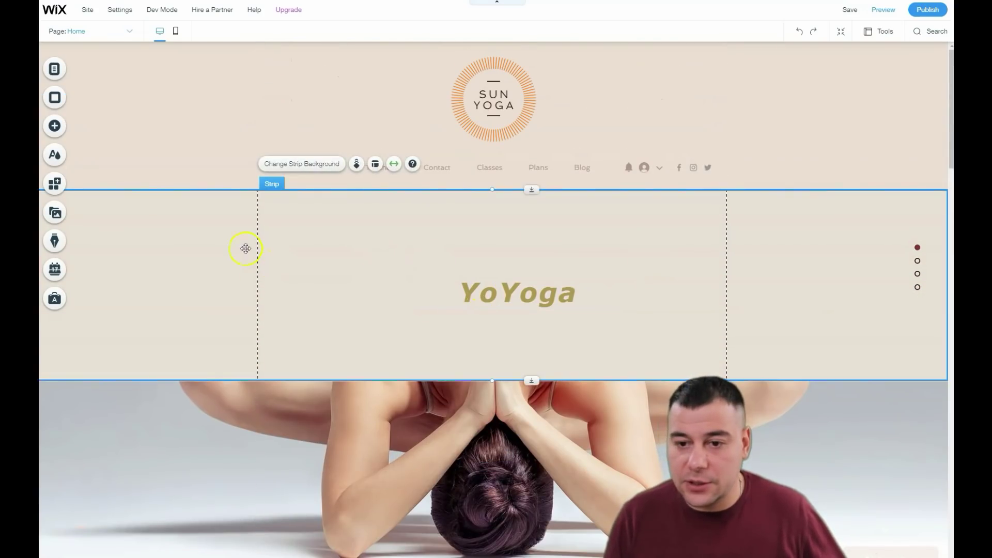
pyautogui.rightClick(175, 258)
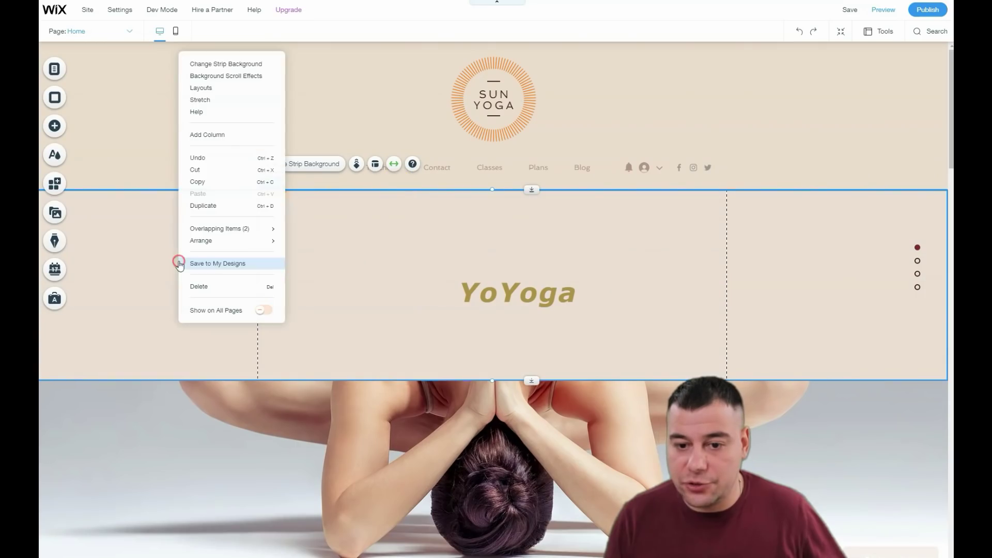
pyautogui.click(214, 283)
pyautogui.scroll(-5, 541, 260)
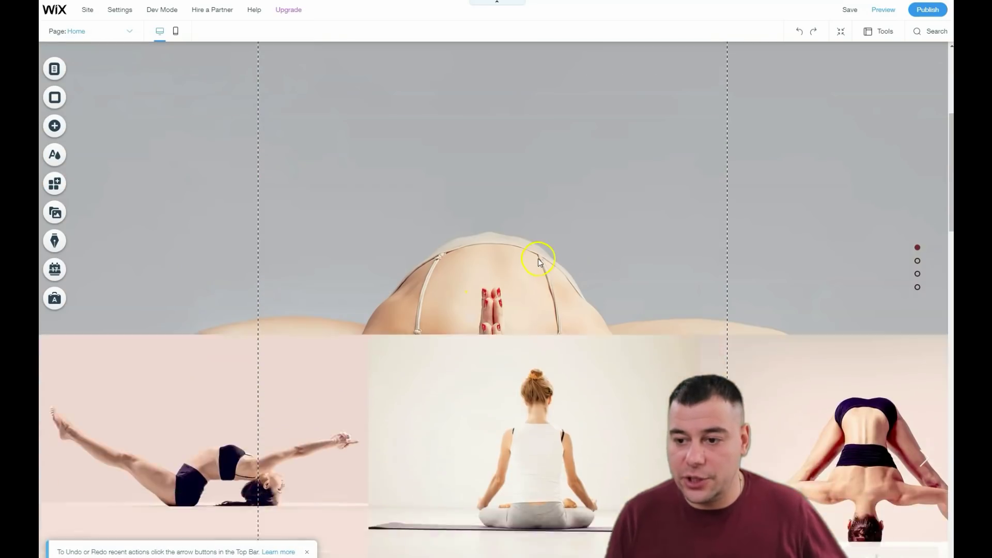
pyautogui.scroll(5, 538, 258)
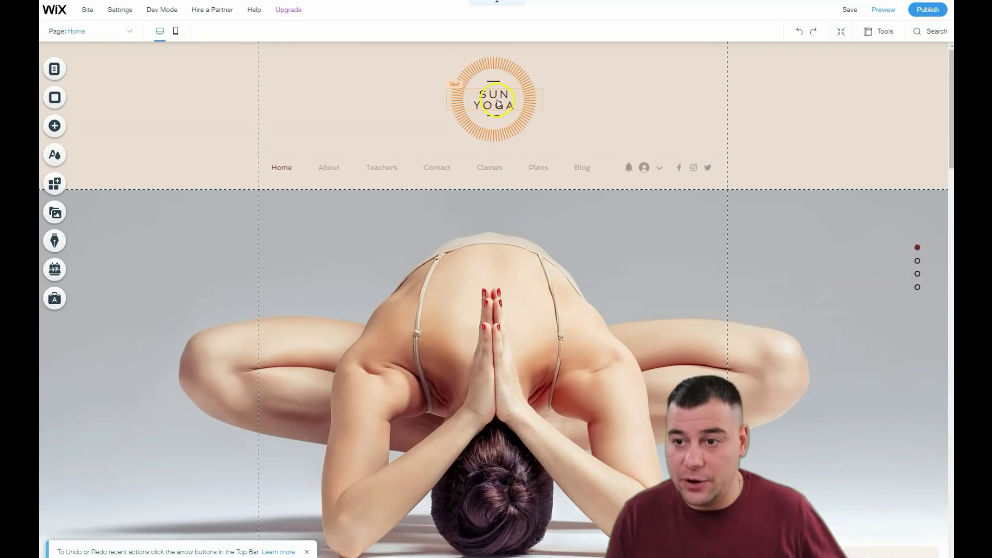
# - Replace the word SUN in the header's logo text with YO
pyautogui.click(498, 103)
pyautogui.click(516, 109)
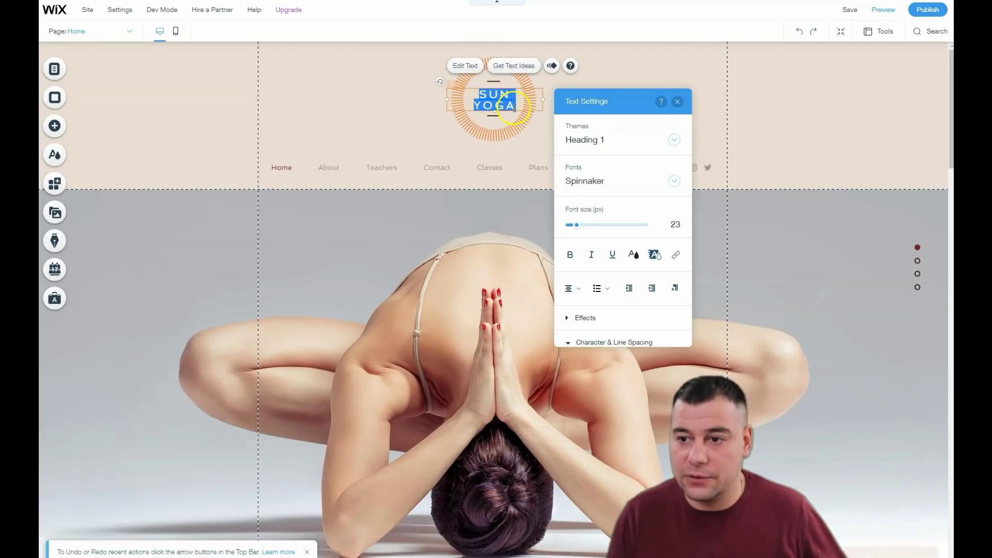
pyautogui.click(506, 94)
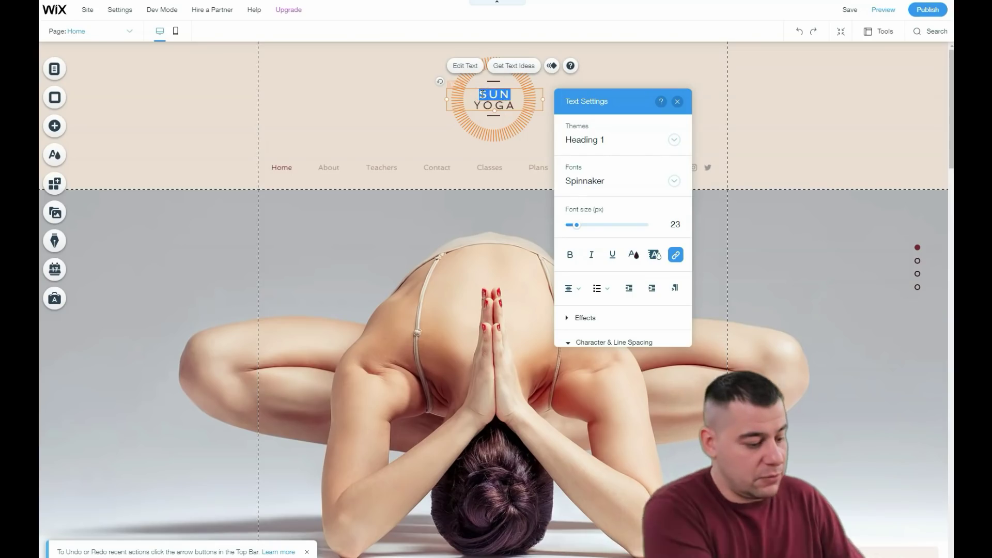
pyautogui.write('Yo')
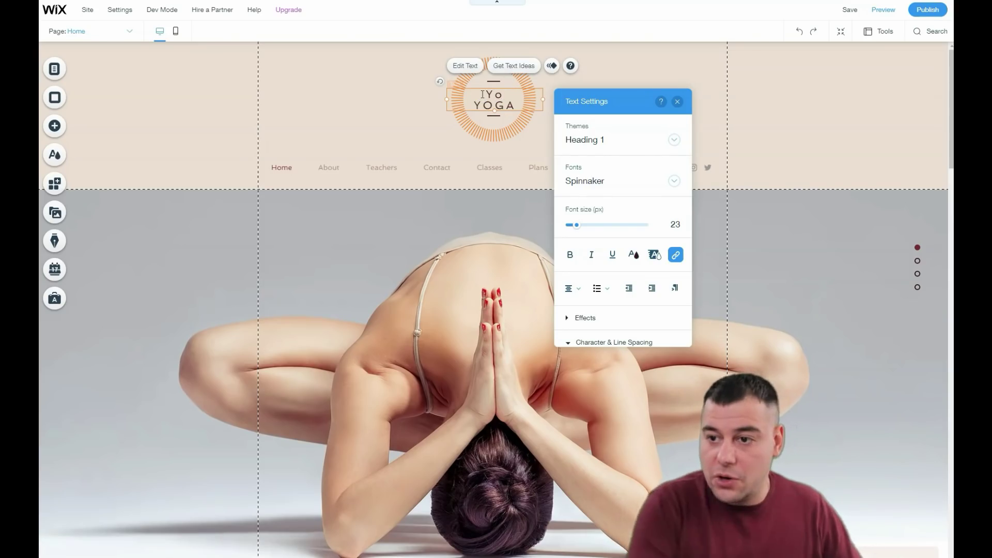
pyautogui.press('BackSpace')
pyautogui.write('O')
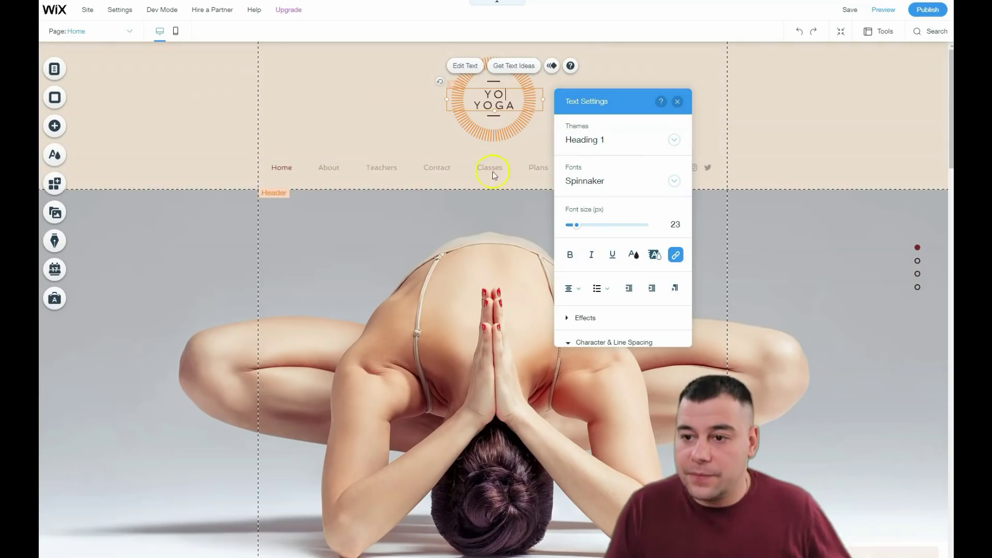
pyautogui.click(484, 148)
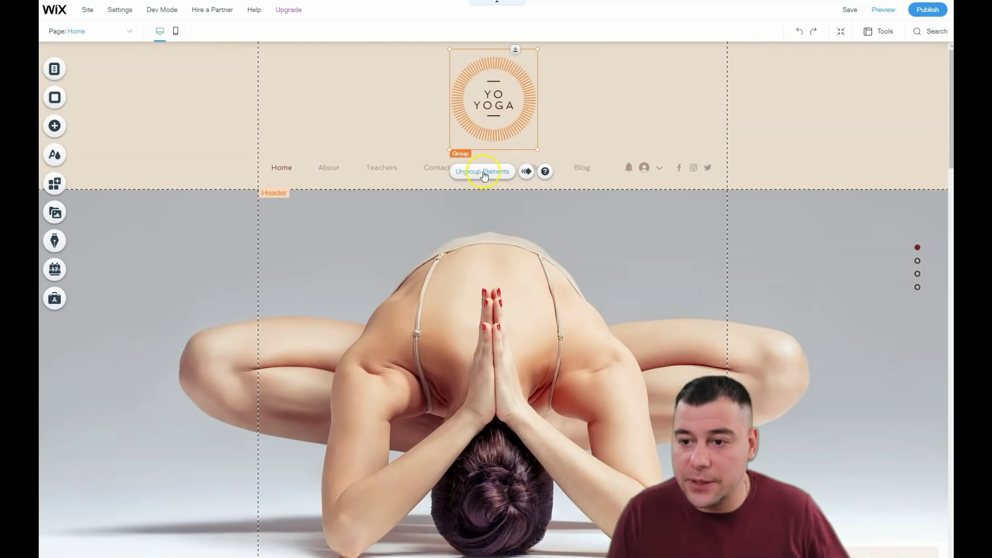
pyautogui.click(343, 145)
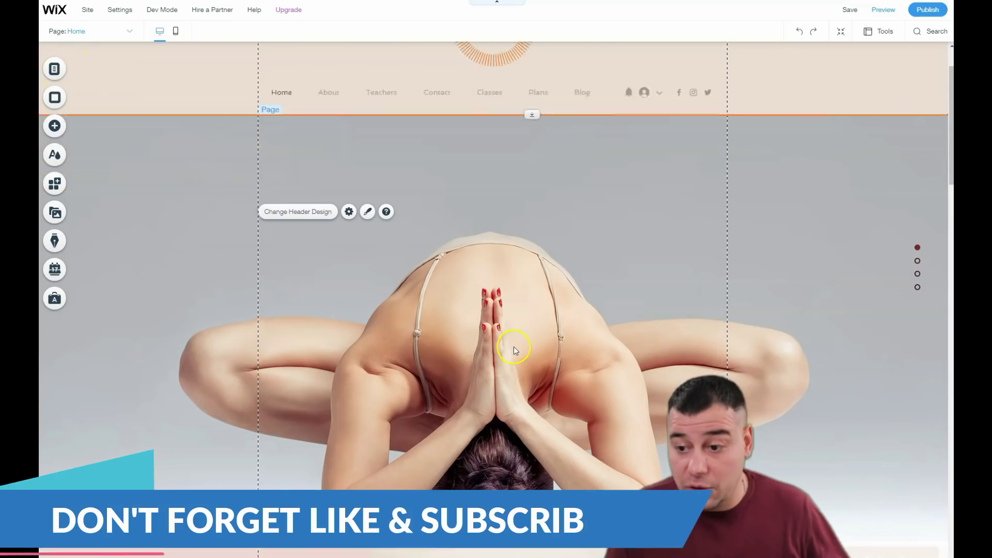
# - In Zoom Out mode, move the yoga gallery up slightly to shrink the space below the header, and exit the mode
pyautogui.scroll(-3, 410, 332)
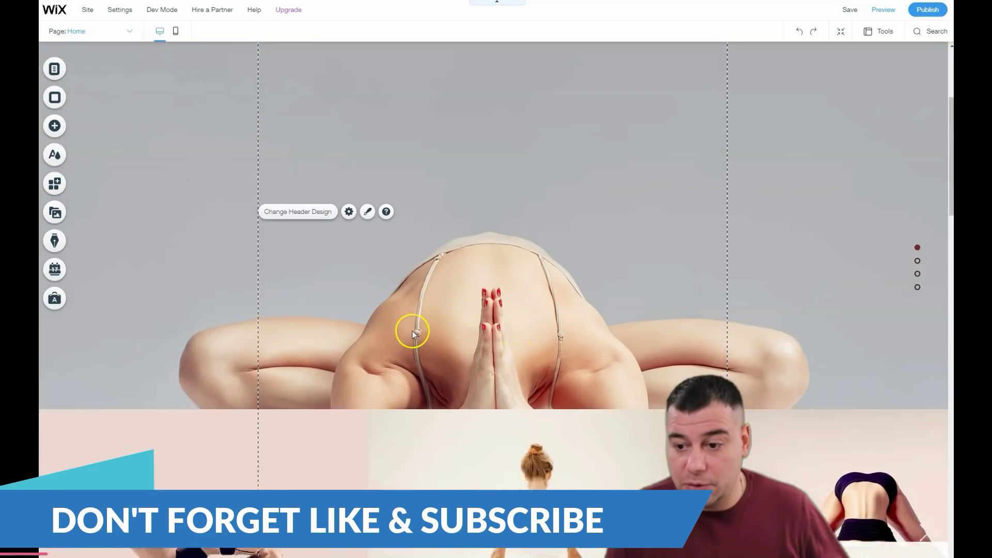
pyautogui.scroll(3, 454, 289)
pyautogui.scroll(-3, 429, 335)
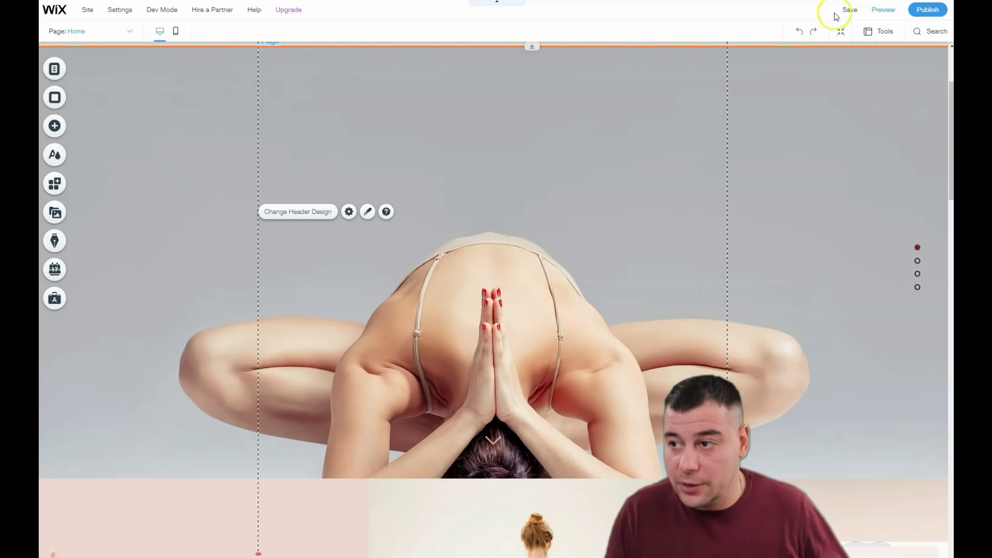
pyautogui.click(841, 35)
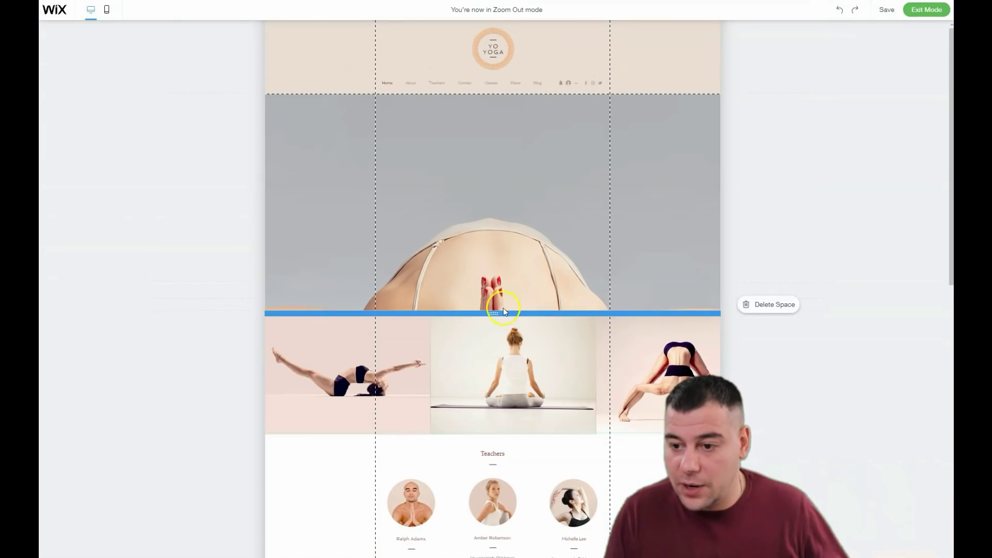
pyautogui.moveTo(492, 313); pyautogui.dragTo(498, 229)
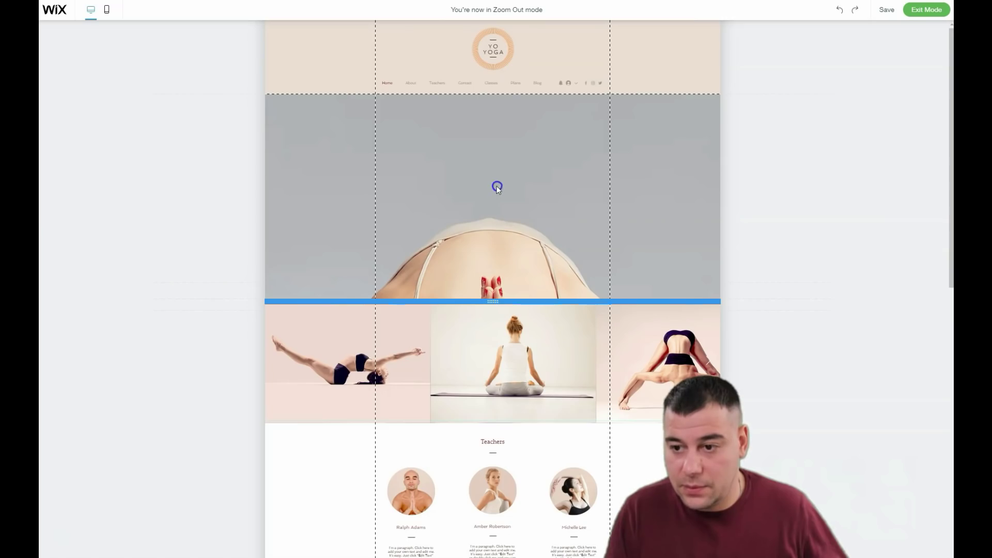
pyautogui.click(922, 9)
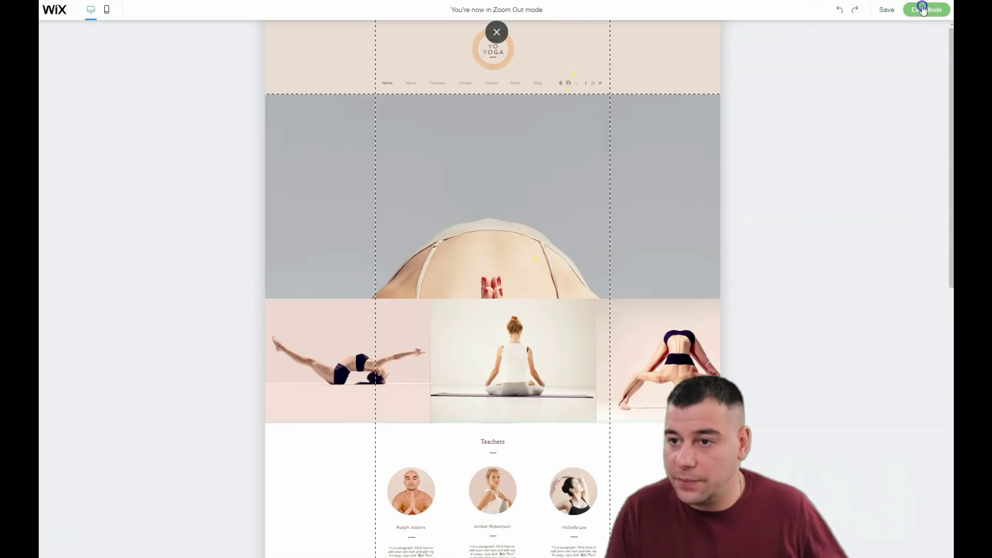
# - Add six yoga photos to the Home page's Wix Pro Gallery through its media manager
pyautogui.scroll(-5, 452, 310)
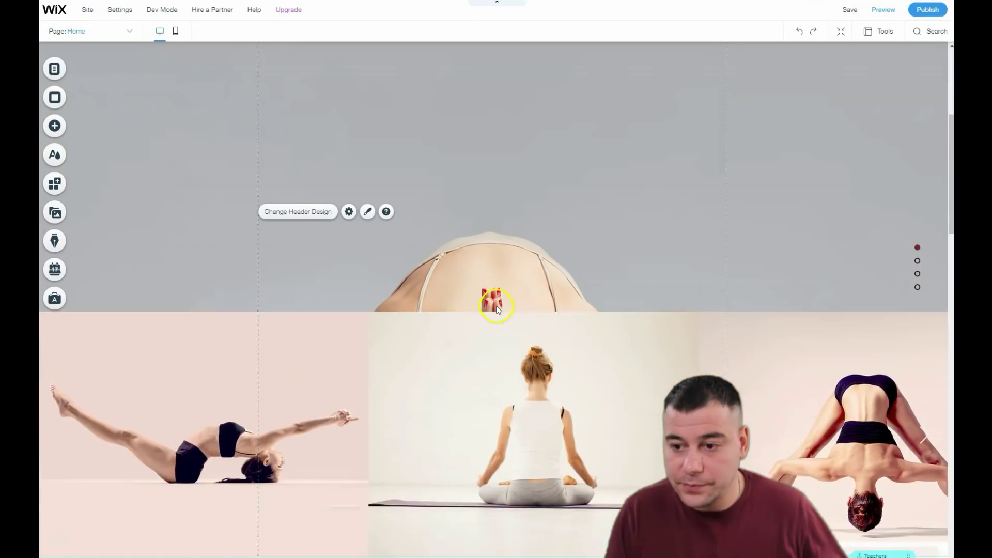
pyautogui.scroll(-5, 497, 309)
pyautogui.scroll(7, 483, 296)
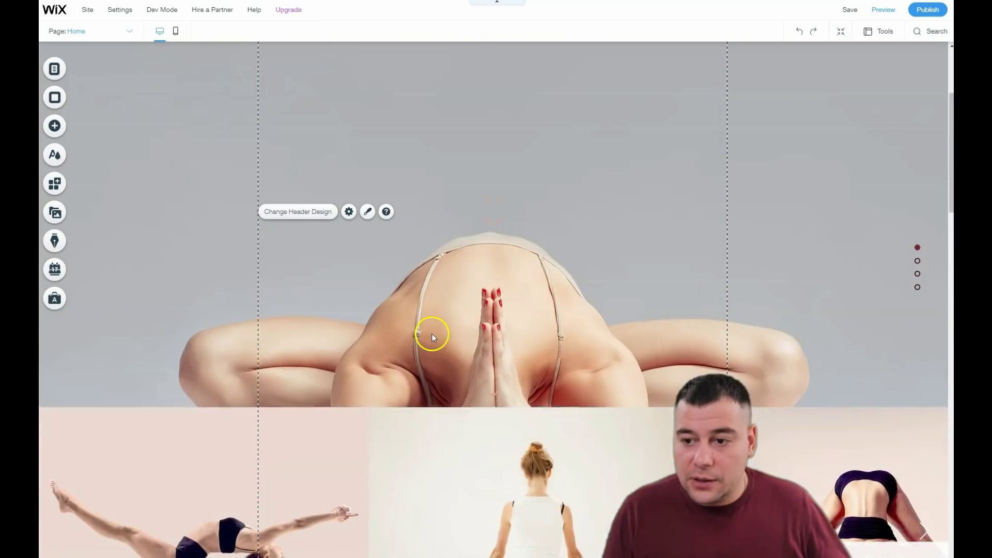
pyautogui.scroll(3, 432, 333)
pyautogui.scroll(-7, 432, 333)
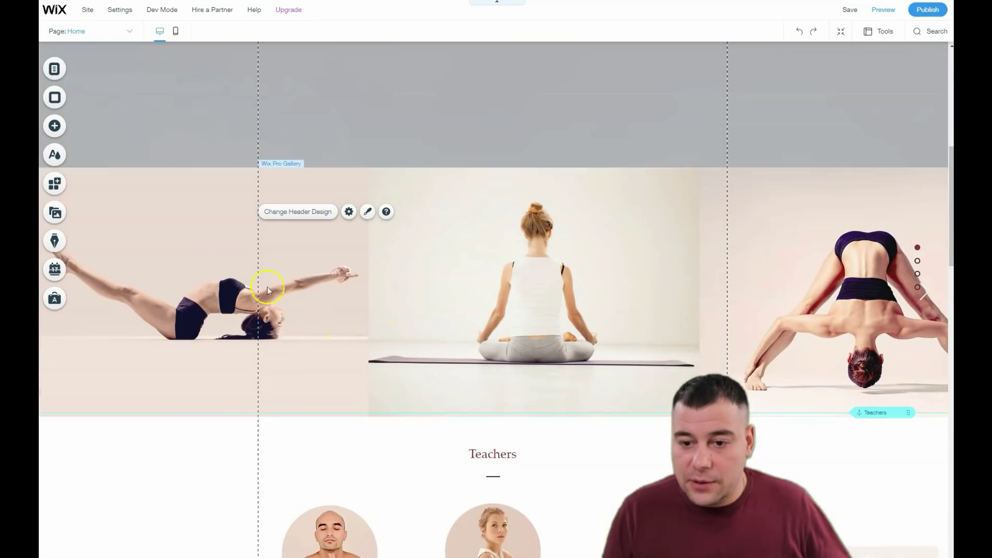
pyautogui.click(290, 283)
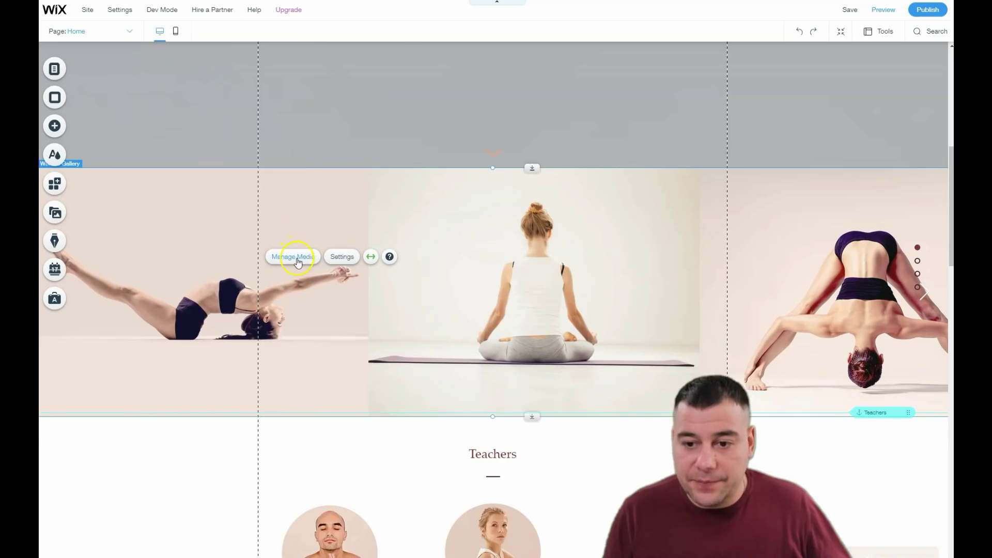
pyautogui.doubleClick(569, 243)
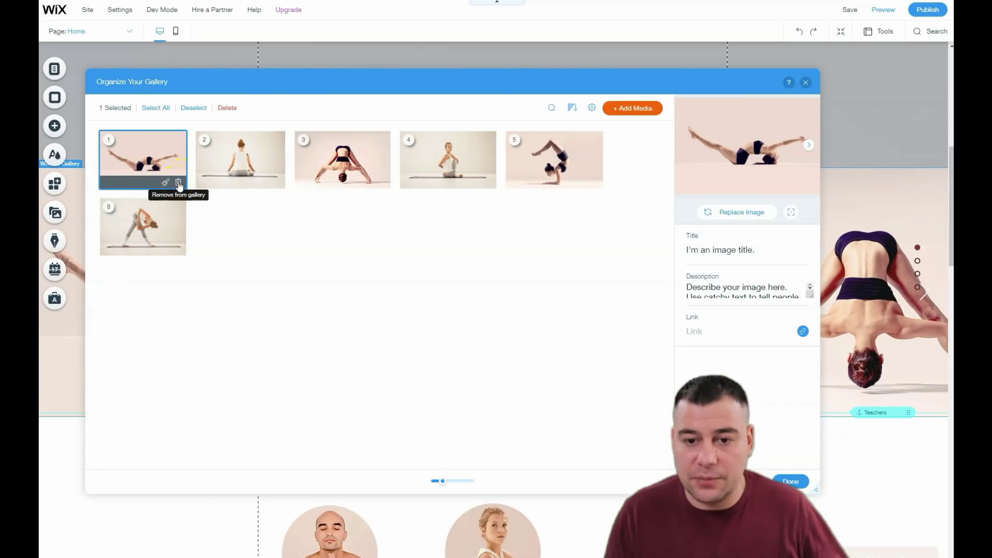
pyautogui.click(630, 110)
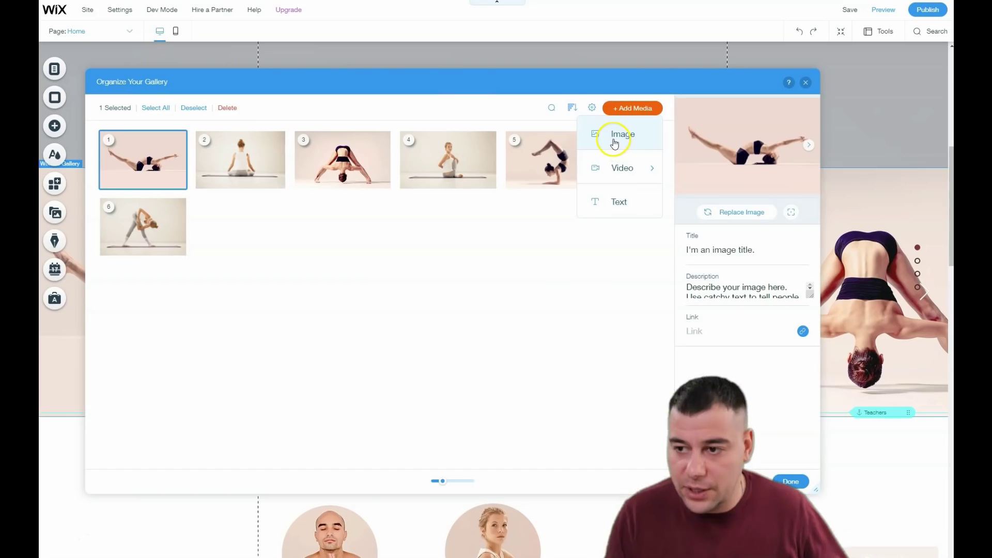
pyautogui.click(614, 143)
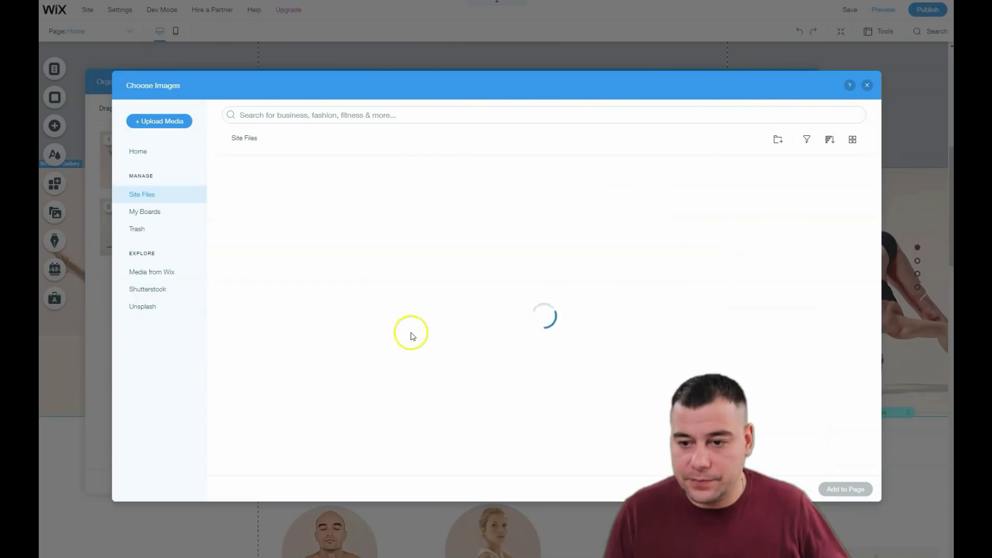
pyautogui.click(147, 122)
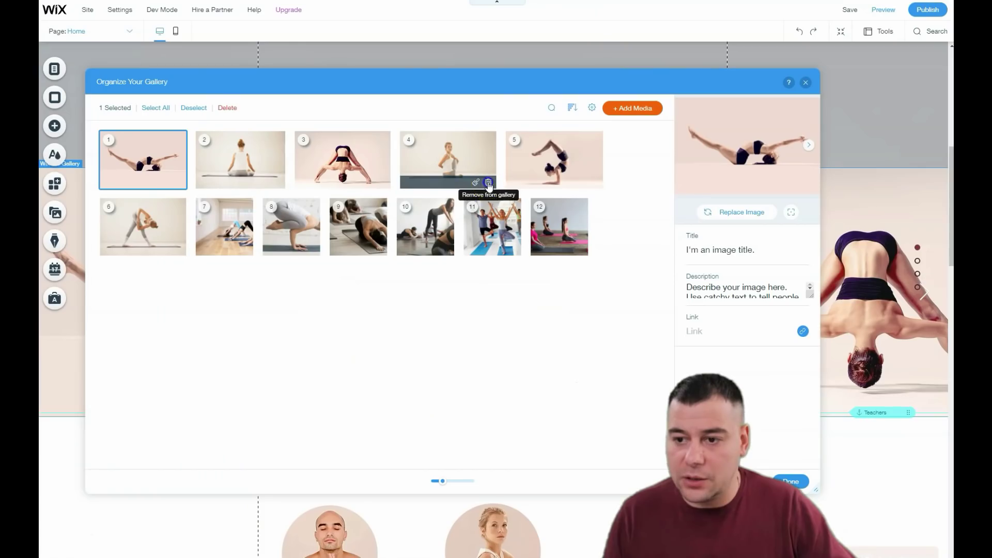
# - Remove the two seated-pose photos at positions 4 and 2 from the gallery and close the gallery organizer
pyautogui.click(488, 184)
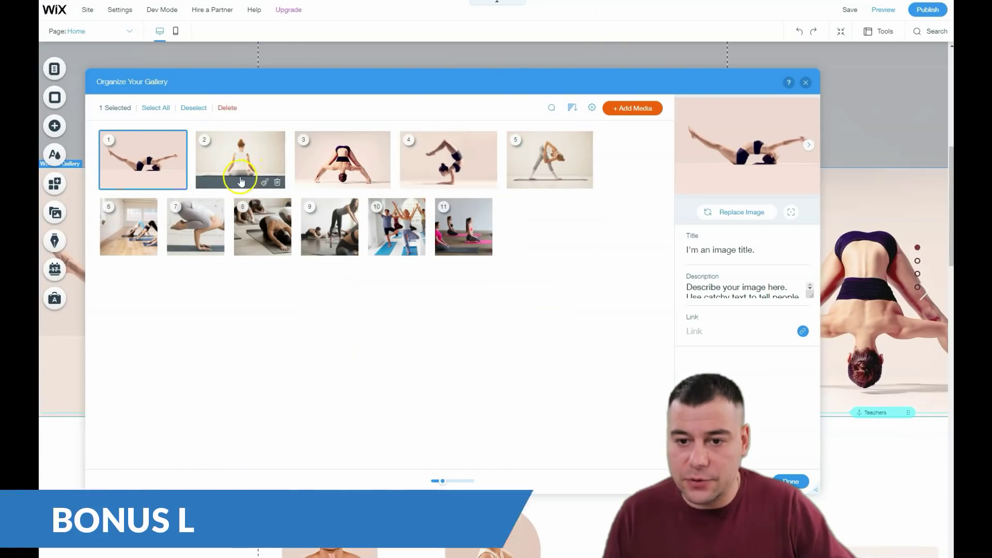
pyautogui.click(278, 182)
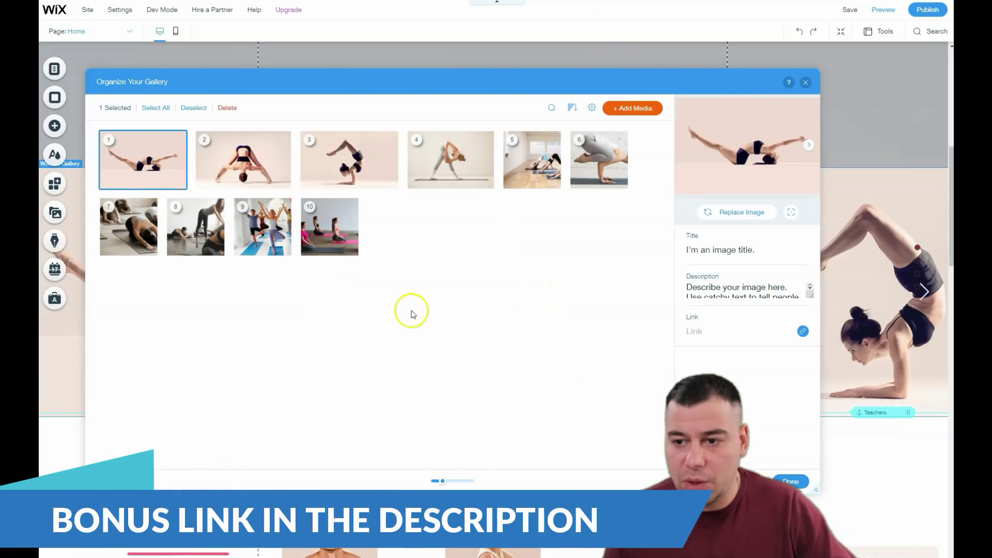
pyautogui.click(805, 82)
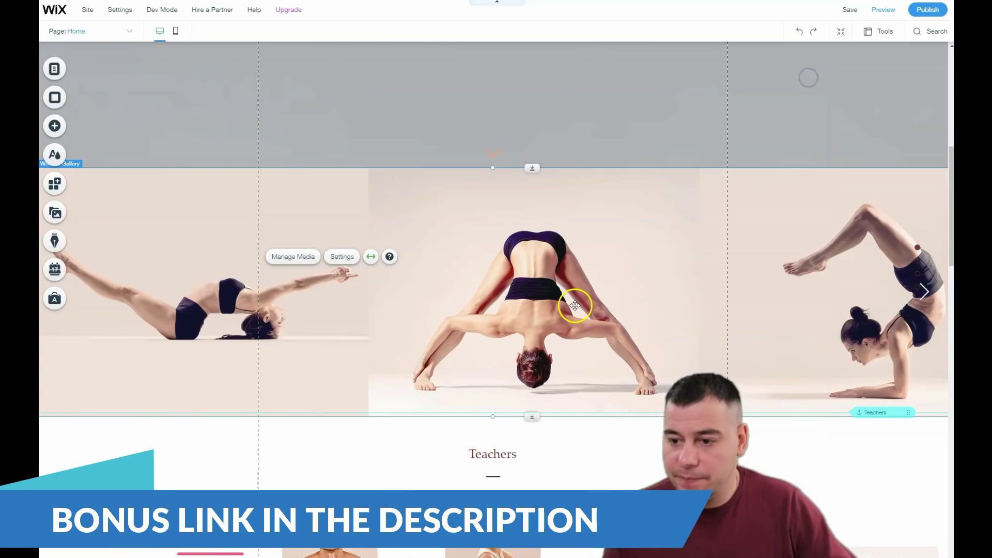
# - View the gallery and its surrounding sections in Zoom Out mode
pyautogui.click(920, 292)
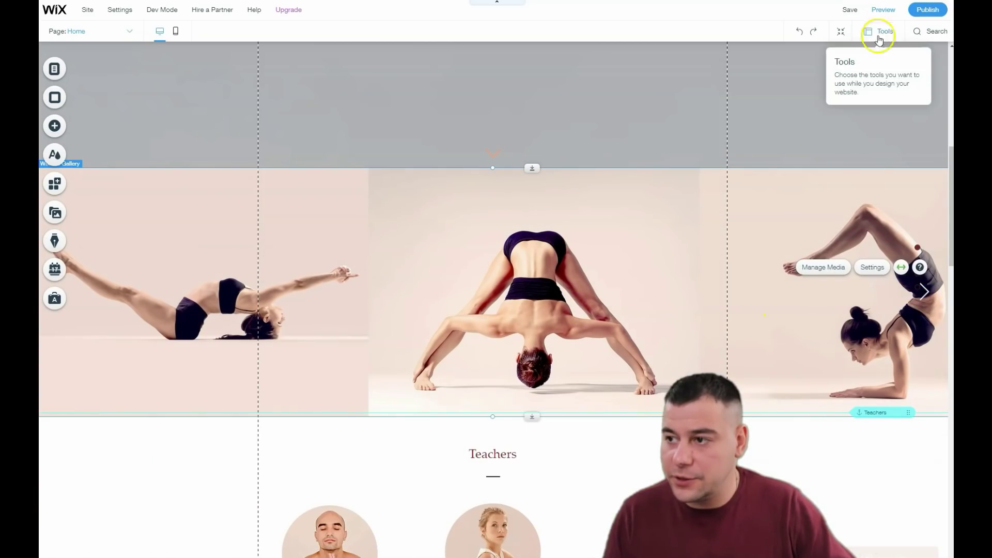
pyautogui.click(841, 31)
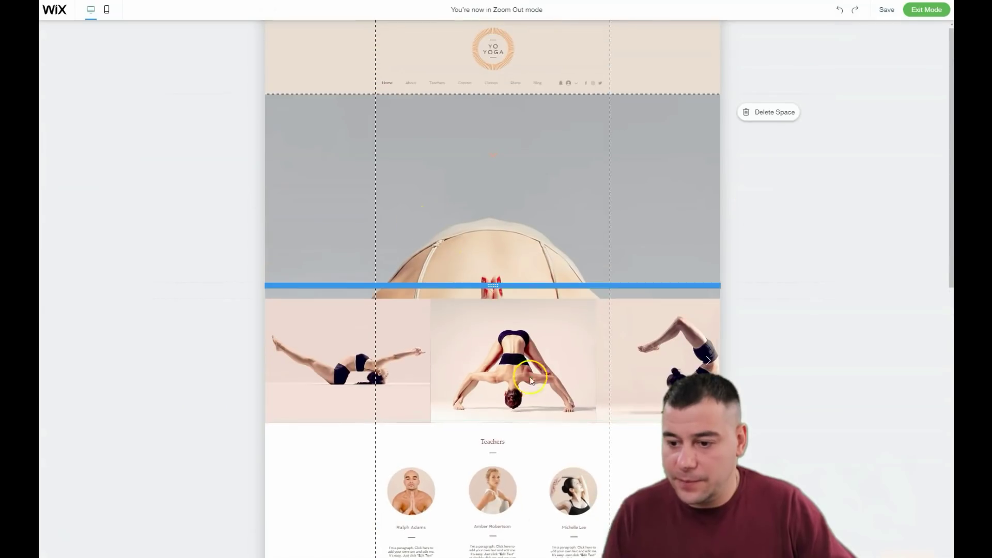
pyautogui.click(746, 80)
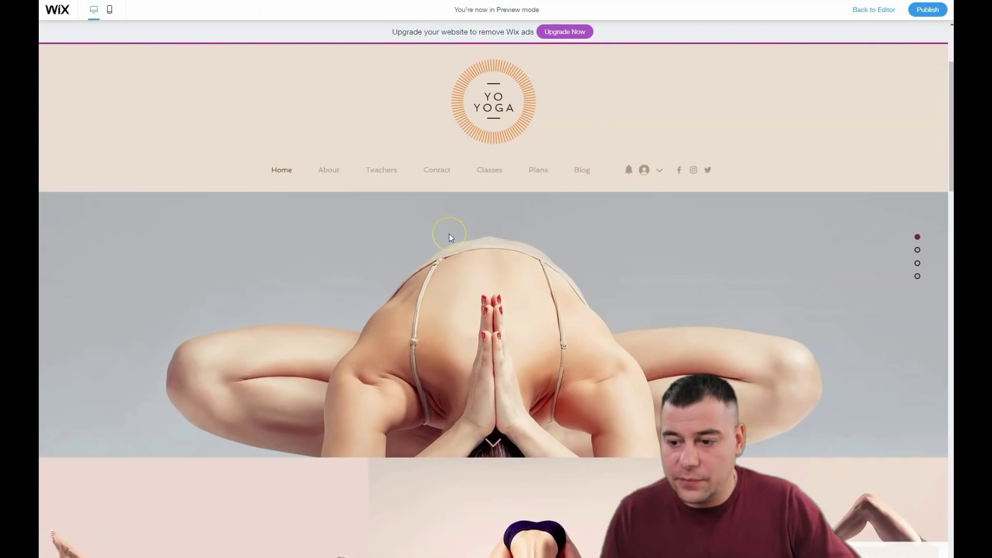
# - In the site preview, open a gallery photo in the expanded view, browse through to the last photo and close the view
pyautogui.scroll(-5, 449, 238)
pyautogui.click(850, 243)
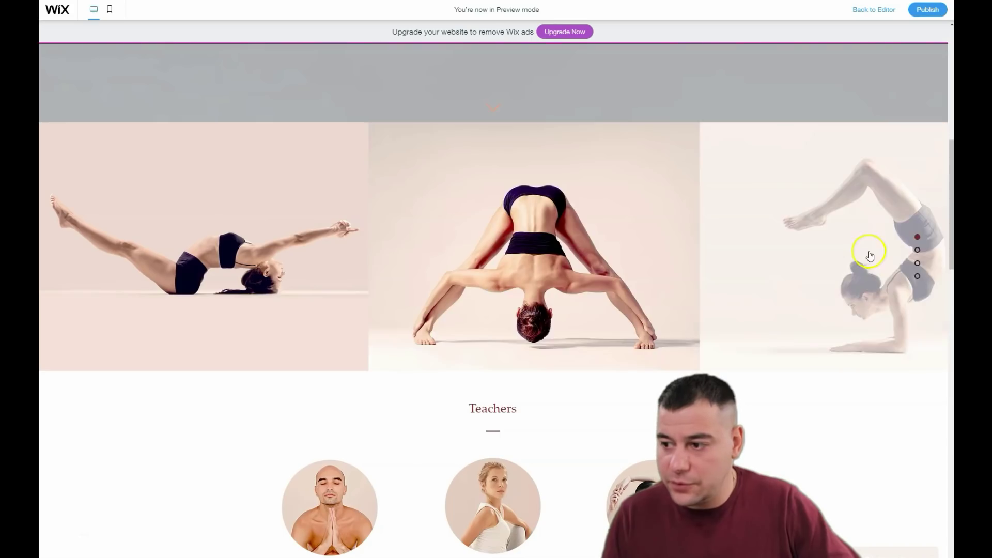
pyautogui.click(255, 260)
pyautogui.click(656, 297)
pyautogui.click(655, 297)
pyautogui.click(655, 297)
pyautogui.click(655, 297)
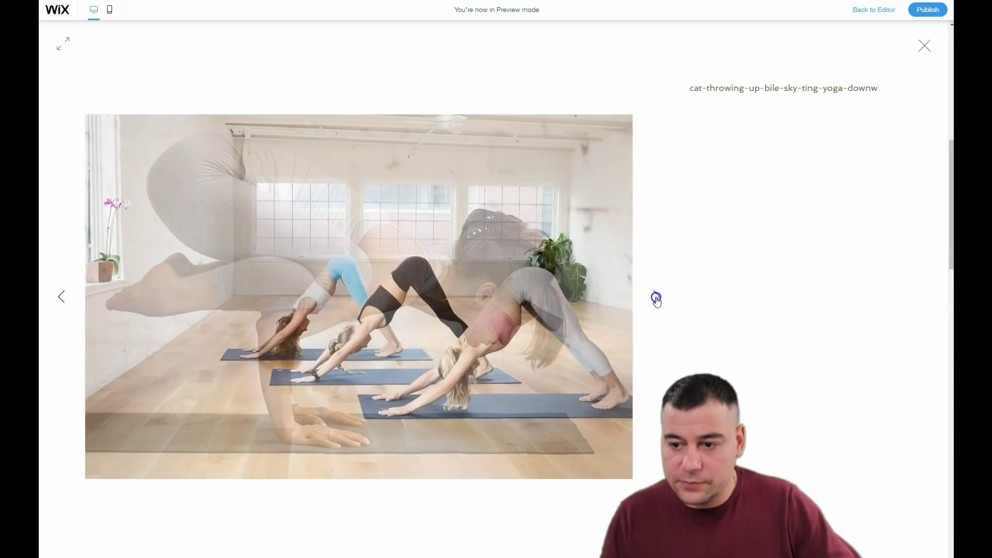
pyautogui.click(655, 297)
pyautogui.click(656, 297)
pyautogui.click(656, 297)
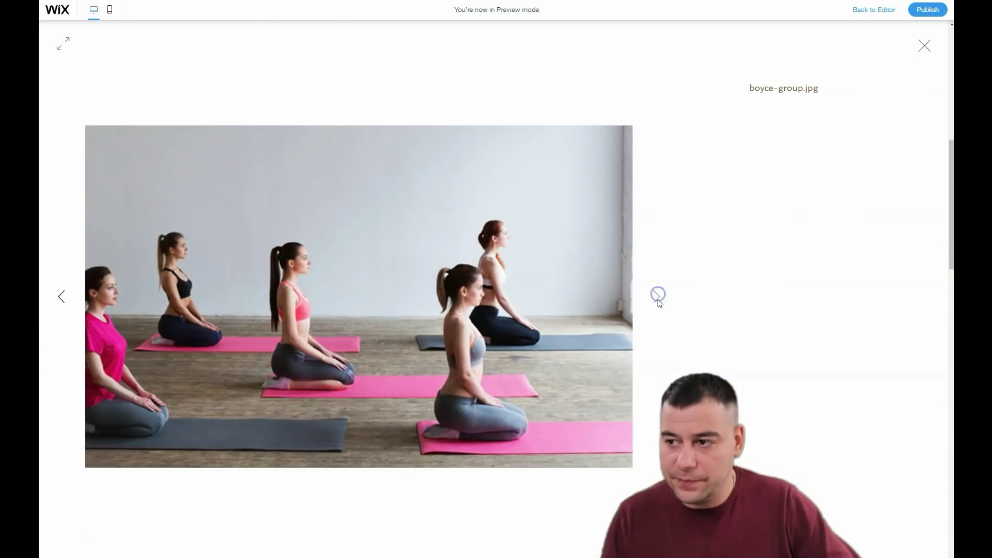
pyautogui.click(924, 46)
# - Look over the gallery and Teachers section in the preview and return to the editor
pyautogui.scroll(-5, 330, 222)
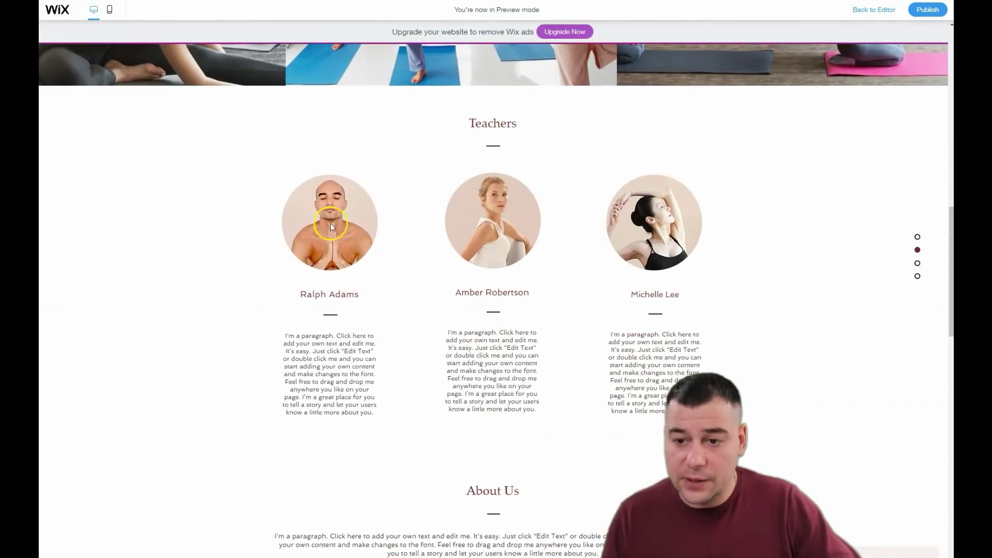
pyautogui.click(415, 177)
pyautogui.scroll(5, 619, 222)
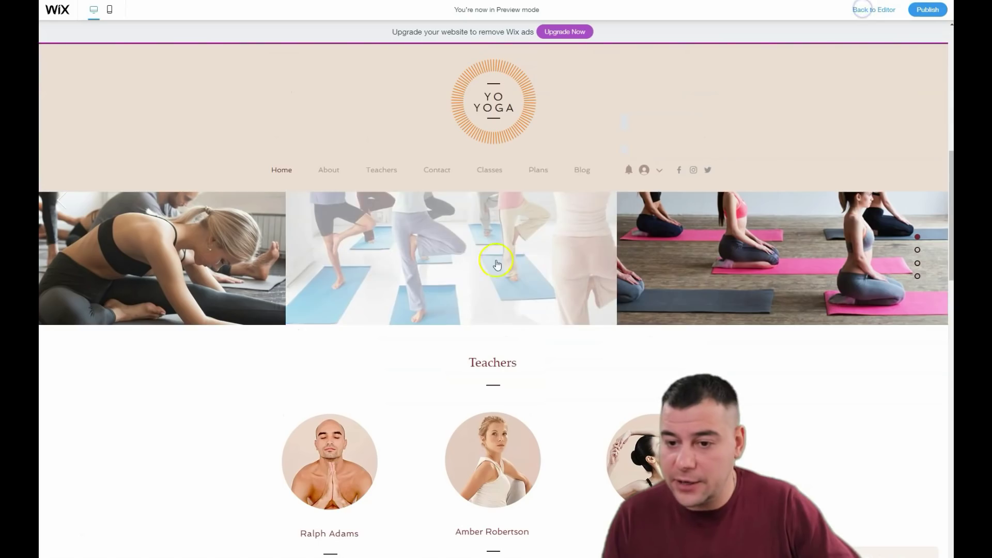
# - Set the Teachers strip's background color to beige #EBE0D5 and close the strip background settings
pyautogui.scroll(4, 472, 280)
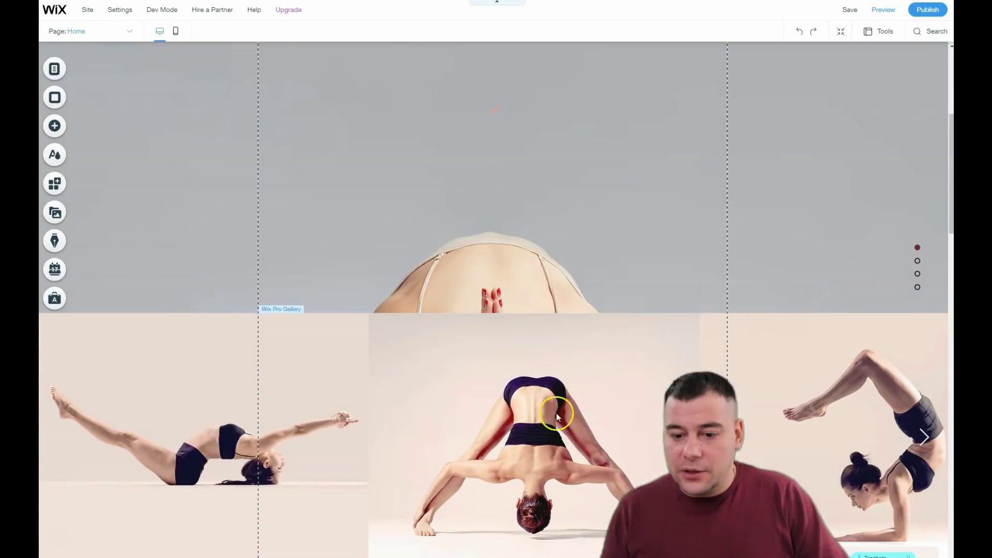
pyautogui.scroll(6, 447, 382)
pyautogui.scroll(-8, 432, 343)
pyautogui.scroll(-8, 432, 341)
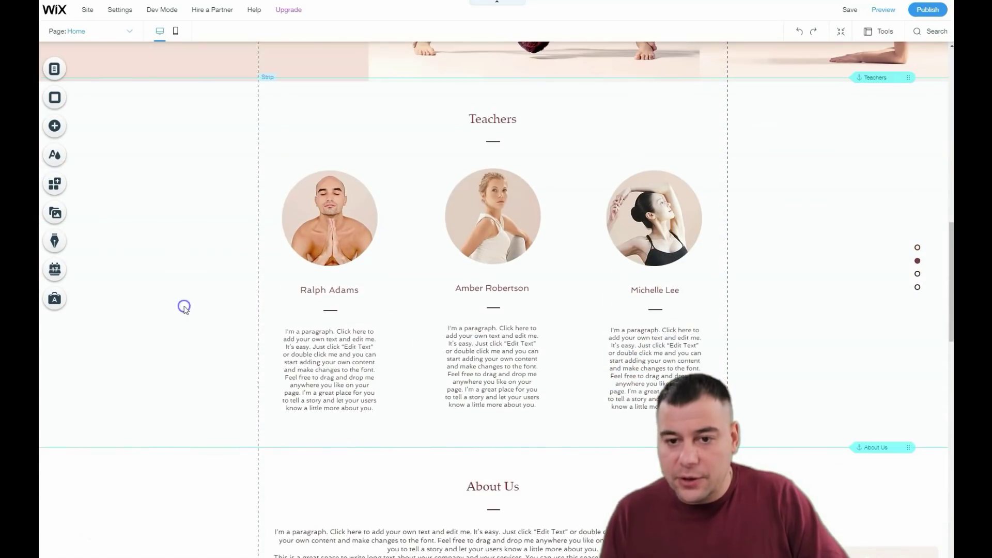
pyautogui.click(184, 307)
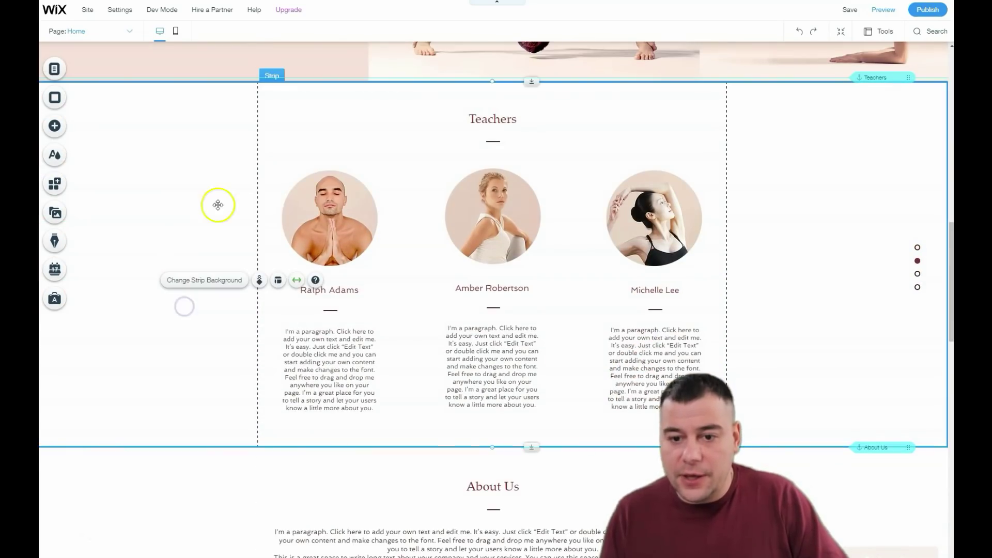
pyautogui.click(190, 281)
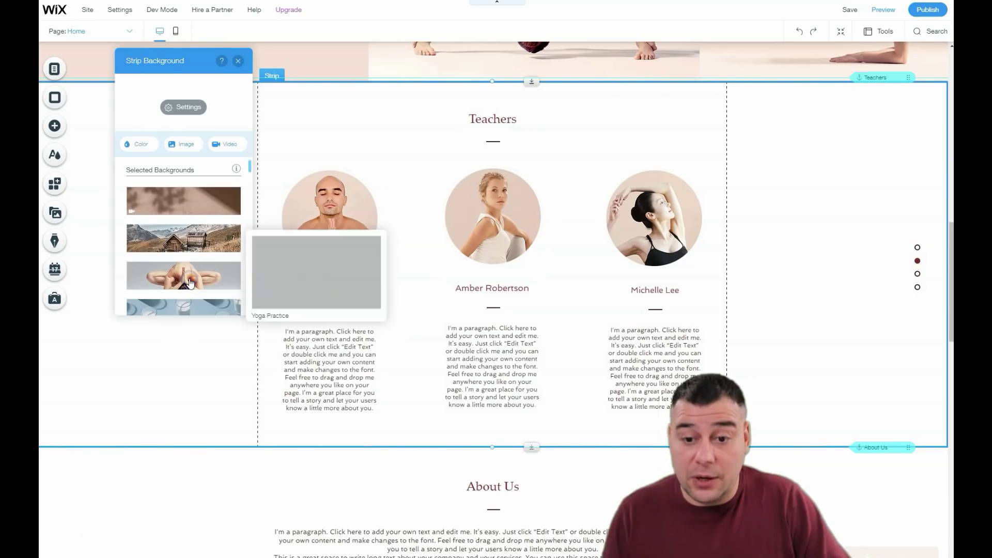
pyautogui.click(136, 145)
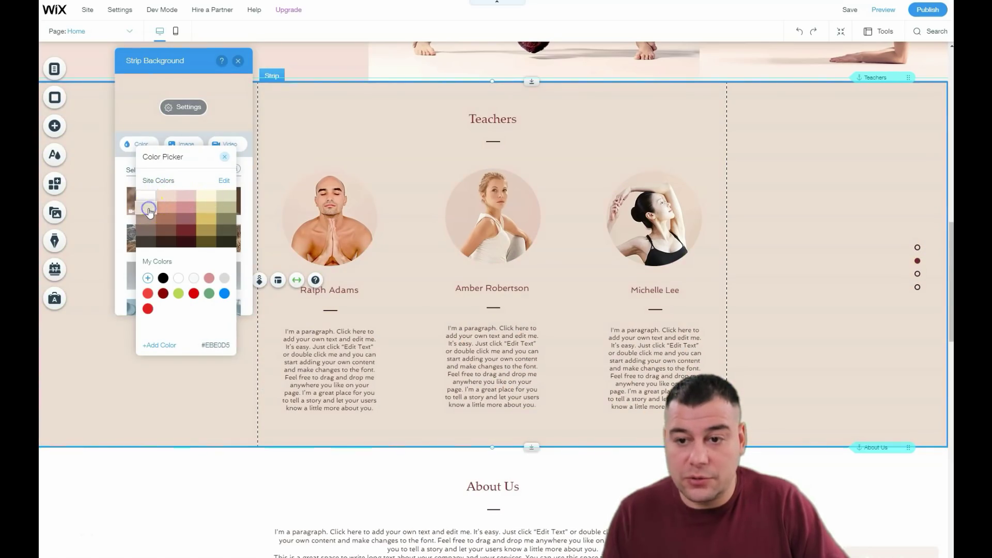
pyautogui.click(227, 158)
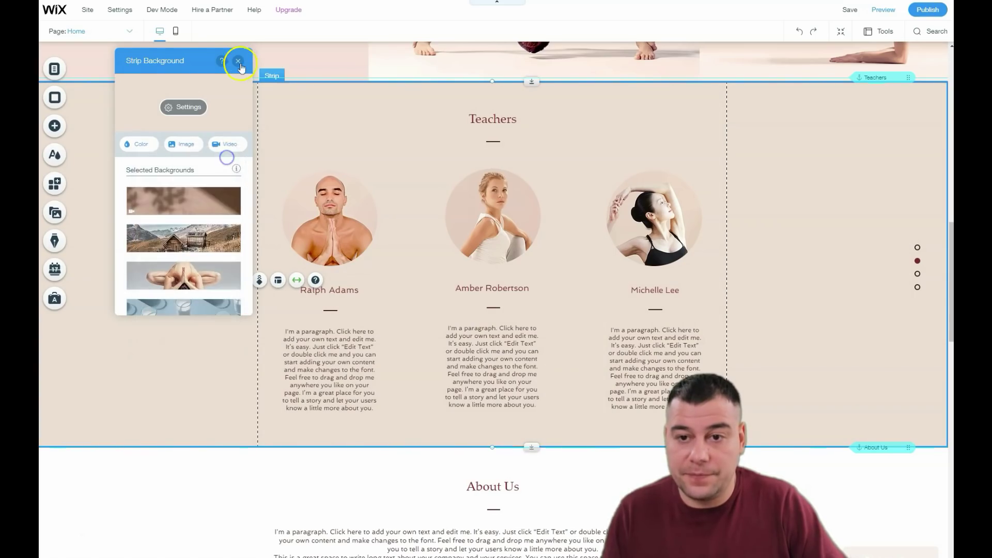
pyautogui.click(238, 62)
# - Open the first teacher's name in the Teachers strip for editing to view its text settings, and close them
pyautogui.scroll(10, 462, 264)
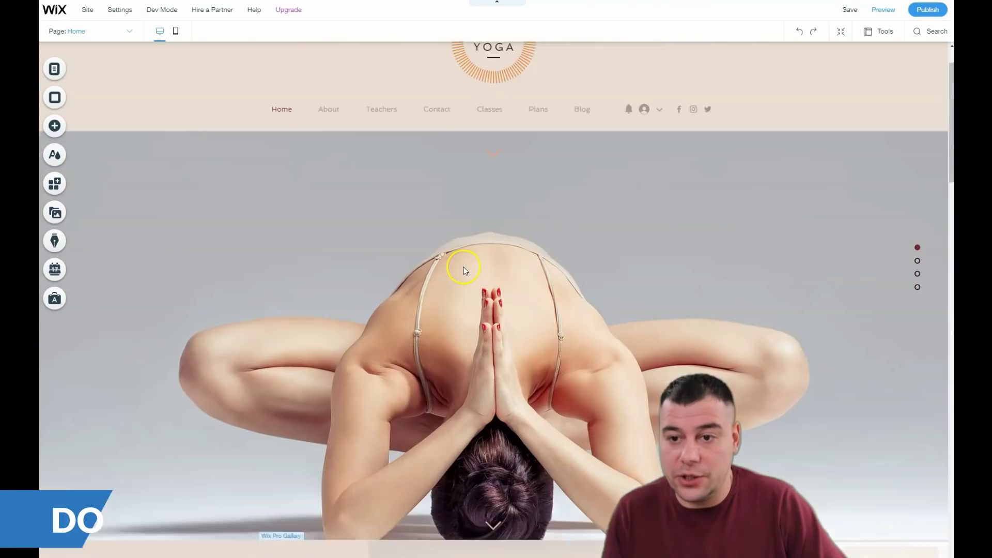
pyautogui.scroll(-15, 462, 264)
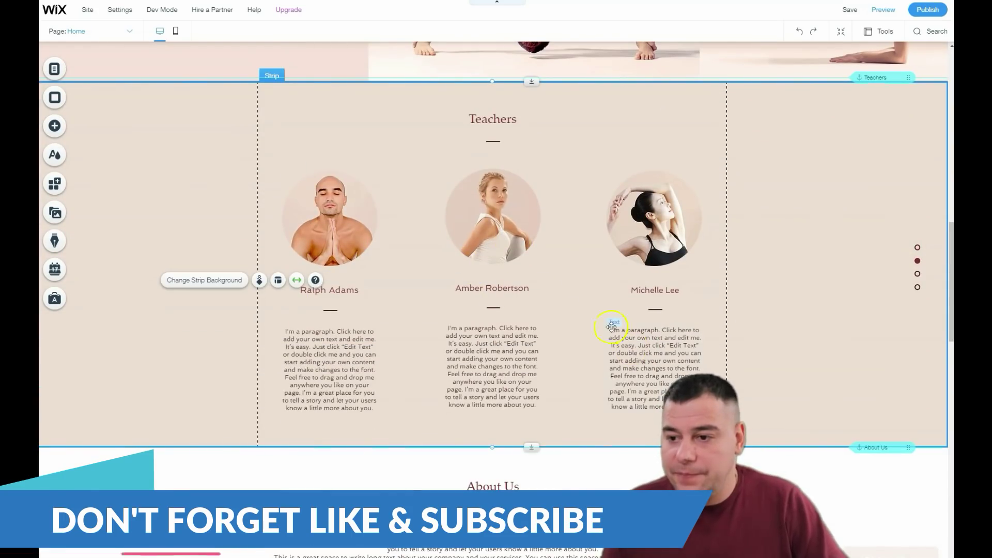
pyautogui.click(336, 293)
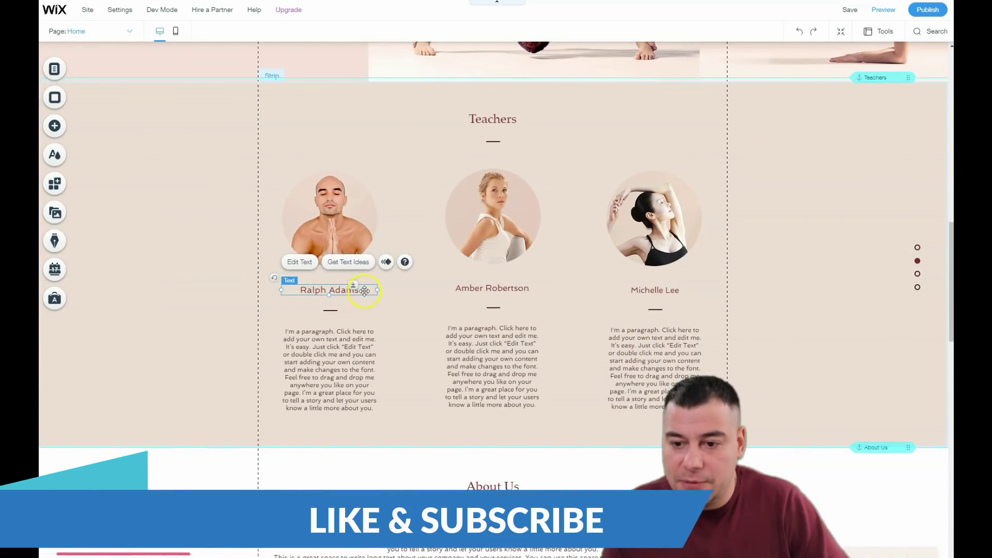
pyautogui.doubleClick(330, 293)
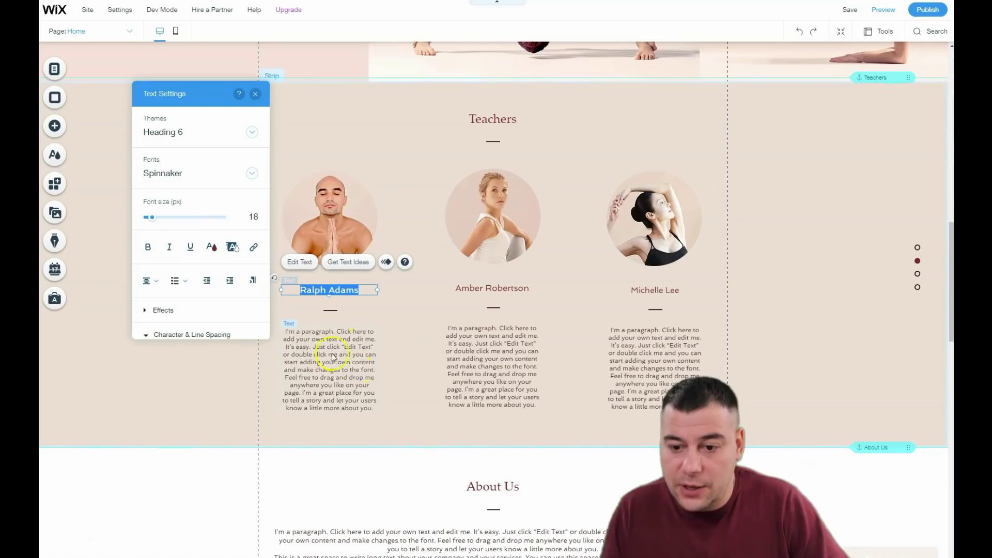
pyautogui.press('Escape')
# - Look through the frame designs available for the first teacher's photo and close the frame options
pyautogui.scroll(2, 341, 255)
pyautogui.scroll(-1, 288, 212)
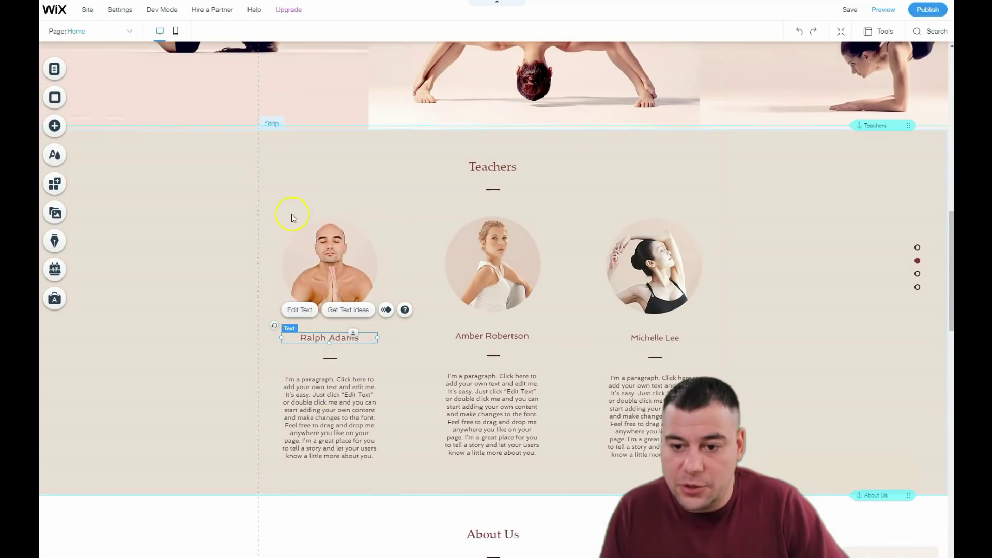
pyautogui.click(296, 295)
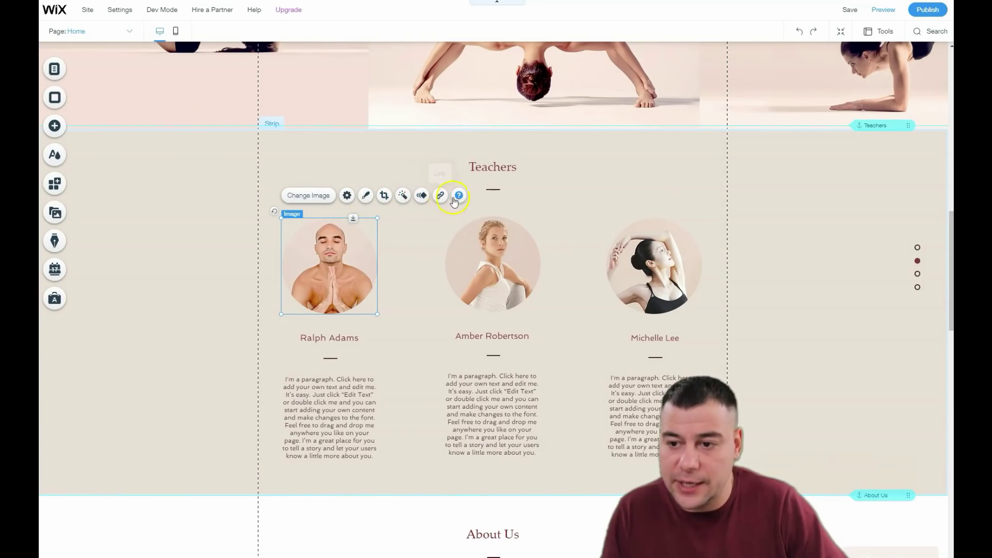
pyautogui.click(366, 195)
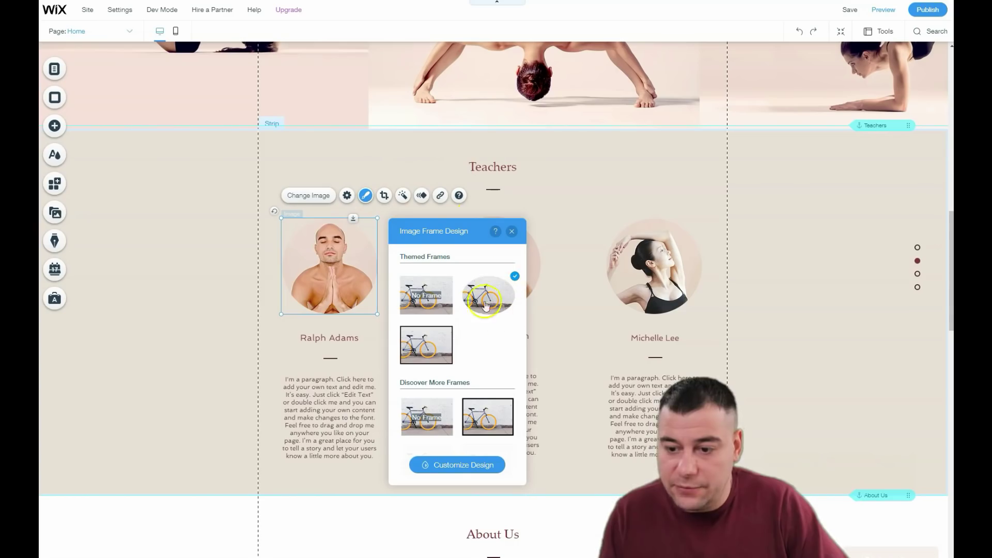
pyautogui.scroll(-3, 422, 320)
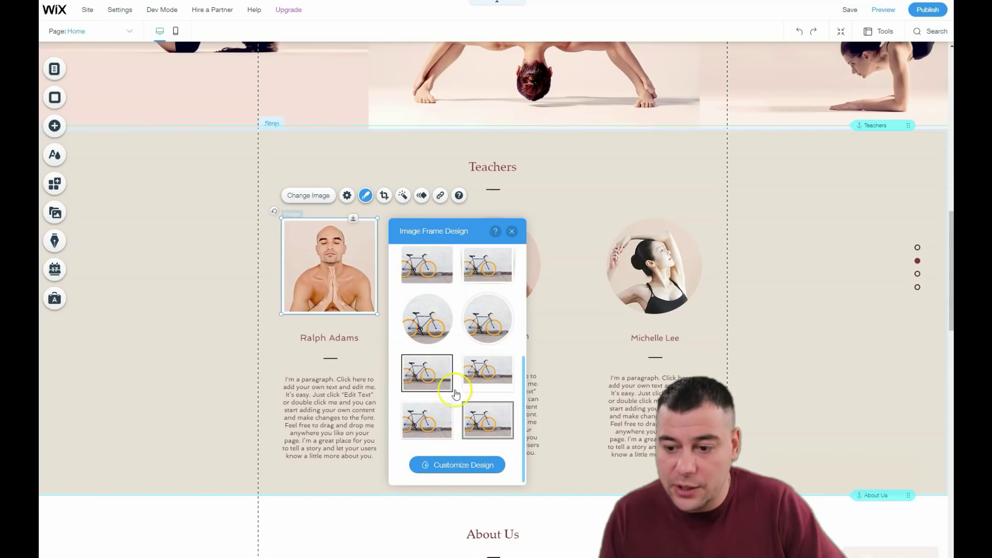
pyautogui.scroll(5, 464, 362)
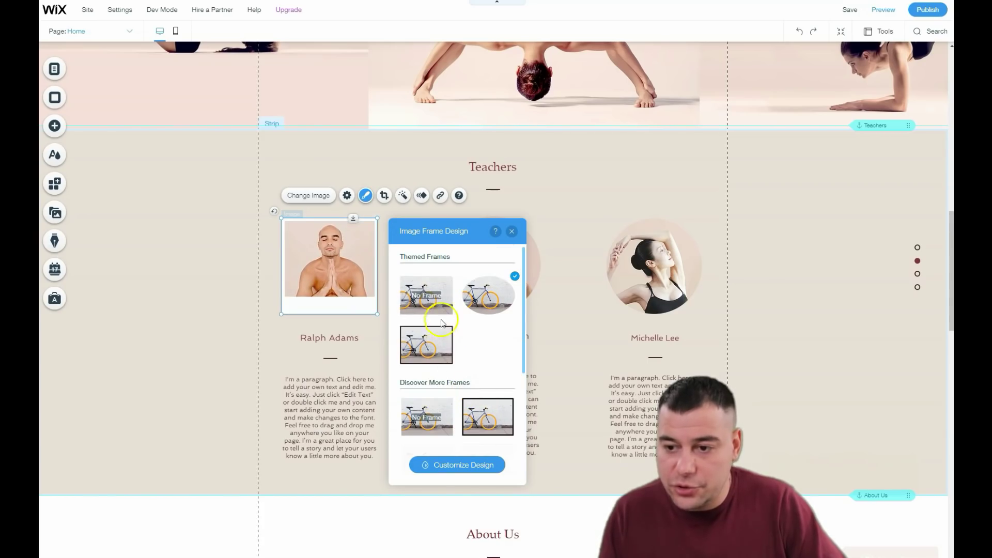
pyautogui.click(513, 232)
pyautogui.scroll(-7, 449, 294)
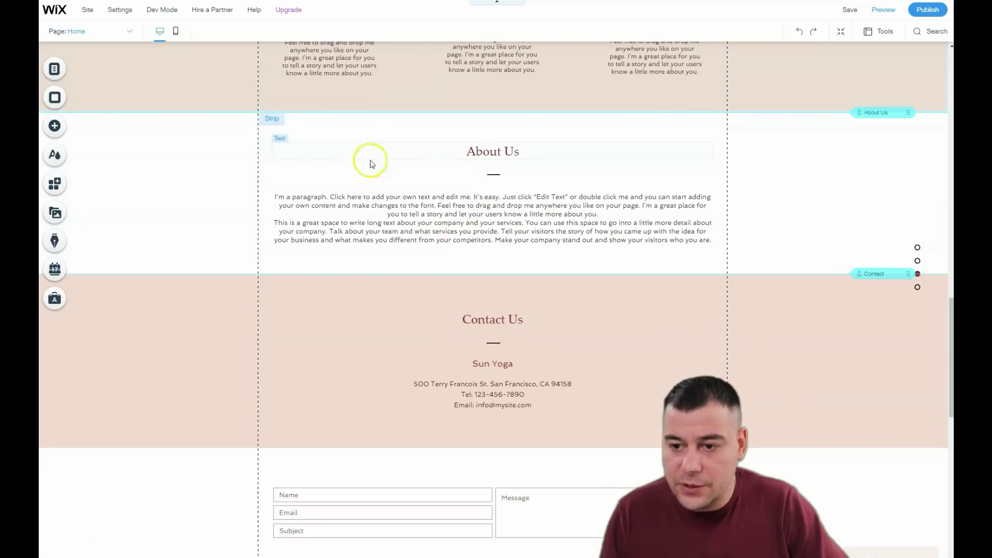
# - Change the studio name in the Contact Us section to "YoYoga"
pyautogui.scroll(-2, 513, 266)
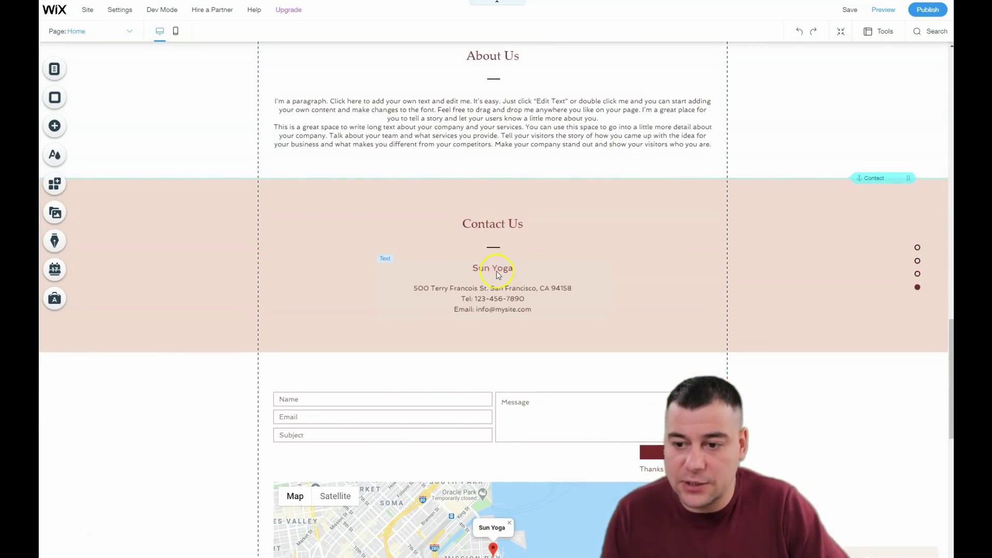
pyautogui.doubleClick(498, 275)
pyautogui.doubleClick(479, 268)
pyautogui.write('Yo')
pyautogui.click(474, 344)
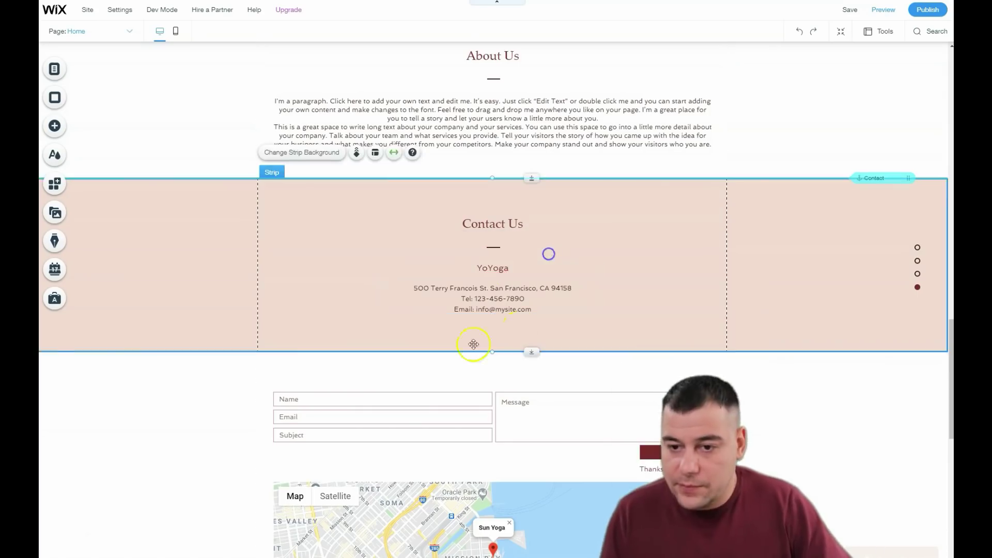
# - Delete the empty beige strip between the contact map and the Back to Top link
pyautogui.scroll(-5, 474, 344)
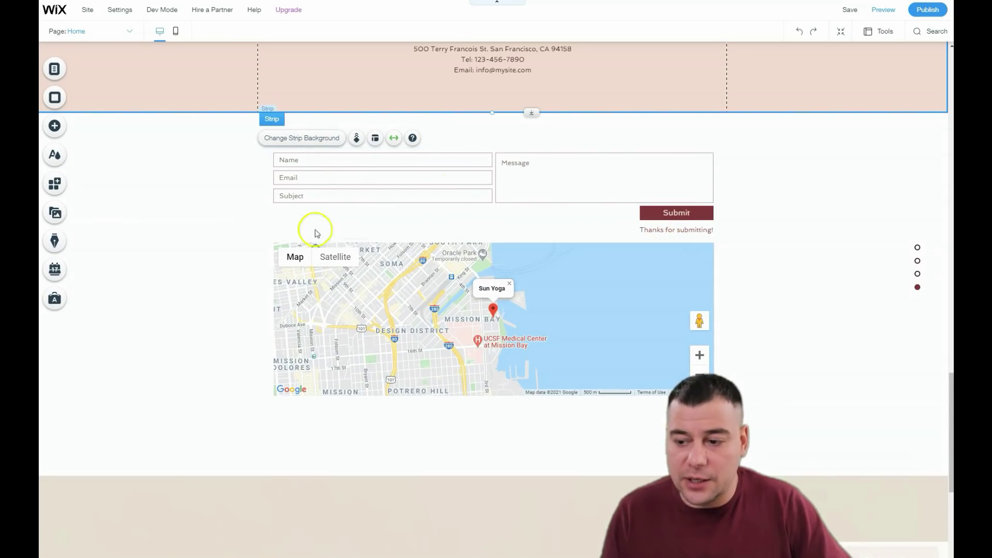
pyautogui.scroll(-7, 316, 233)
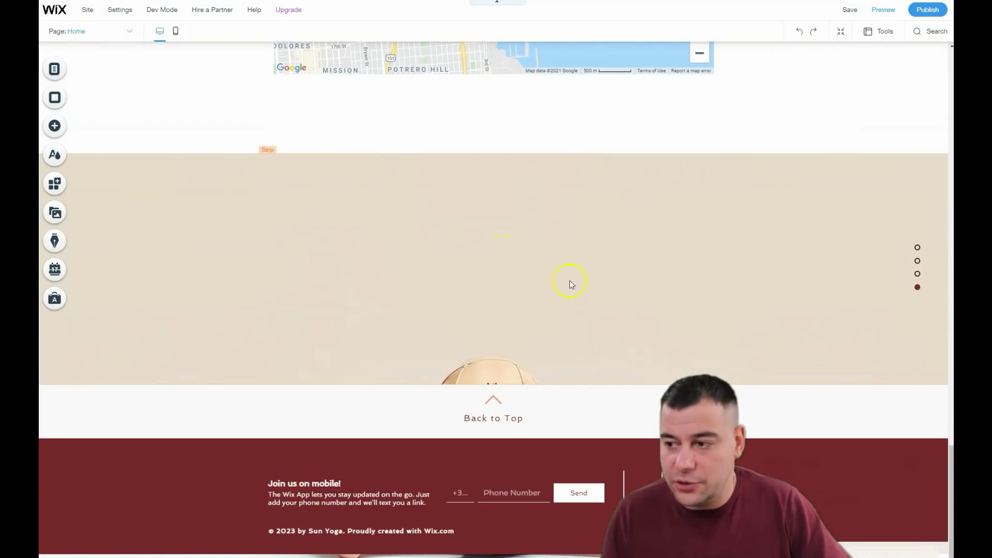
pyautogui.rightClick(347, 238)
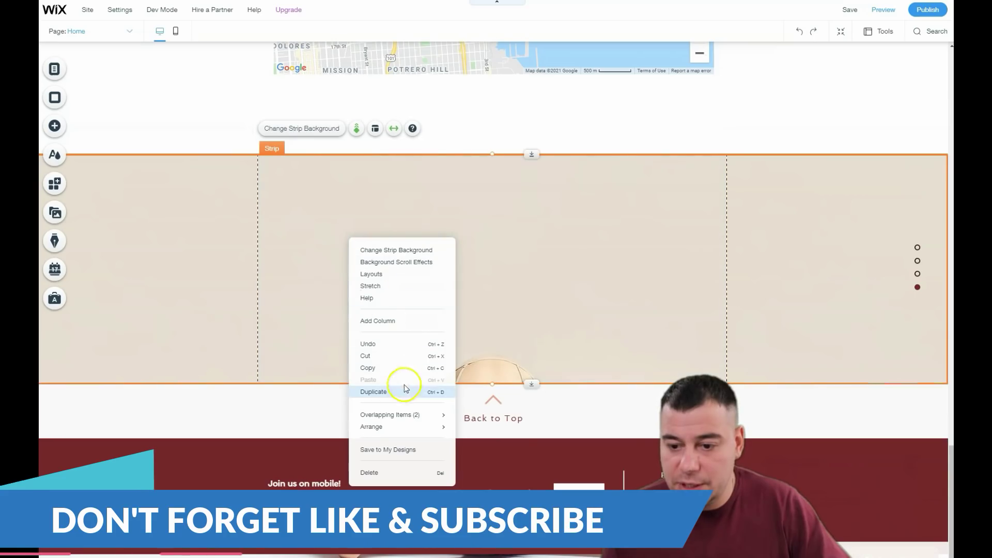
pyautogui.click(375, 473)
pyautogui.scroll(8, 408, 252)
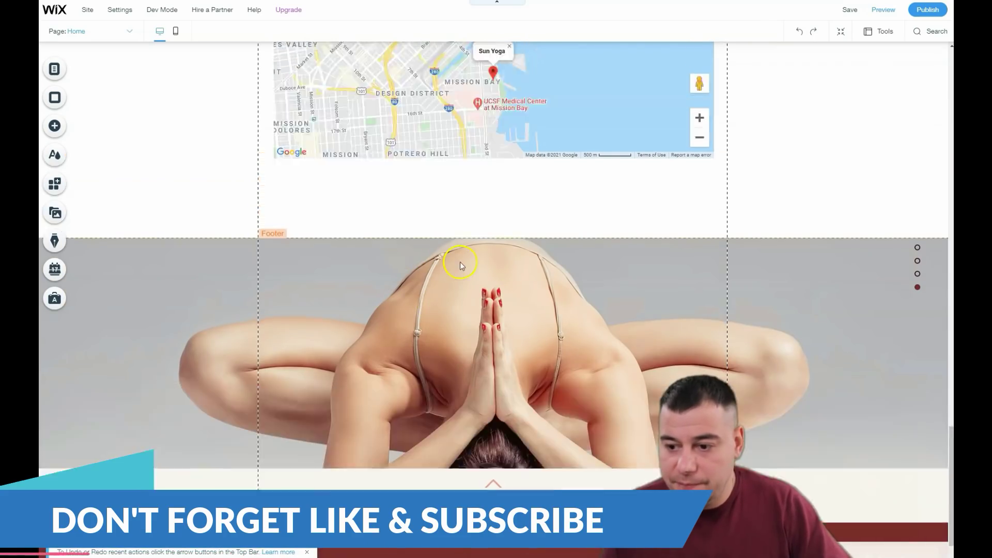
# - Set the footer strip's background to the light beige site color and close the strip background settings
pyautogui.scroll(12, 474, 313)
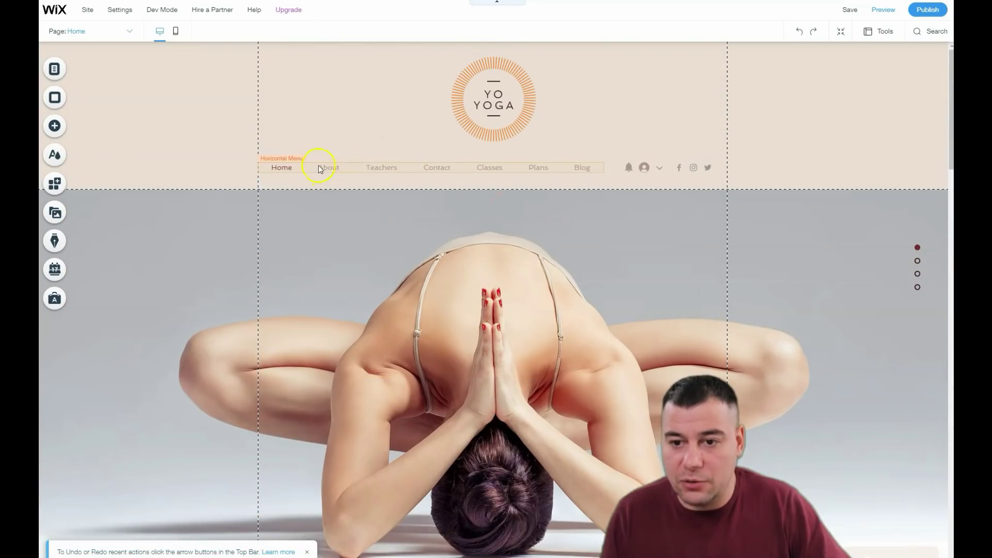
pyautogui.scroll(-12, 479, 303)
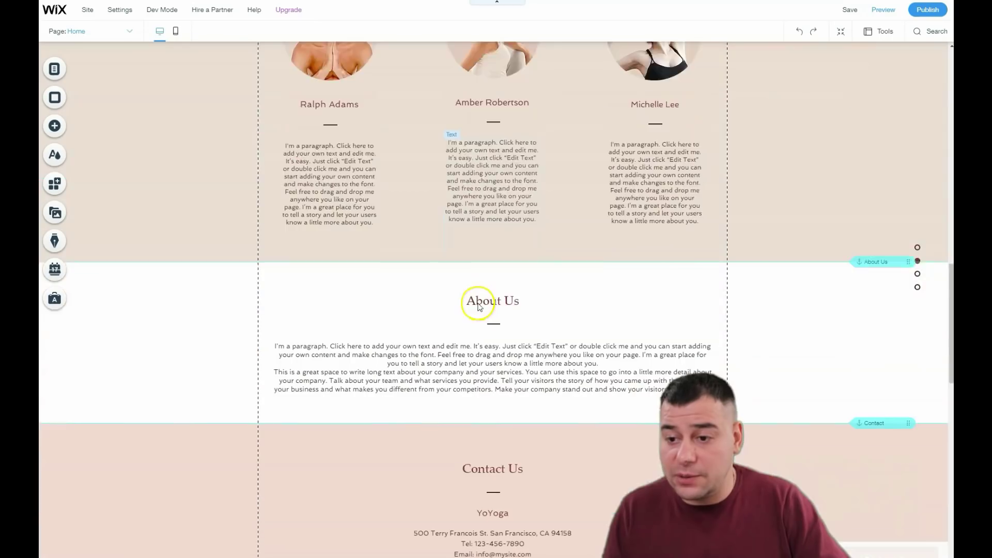
pyautogui.scroll(-10, 478, 306)
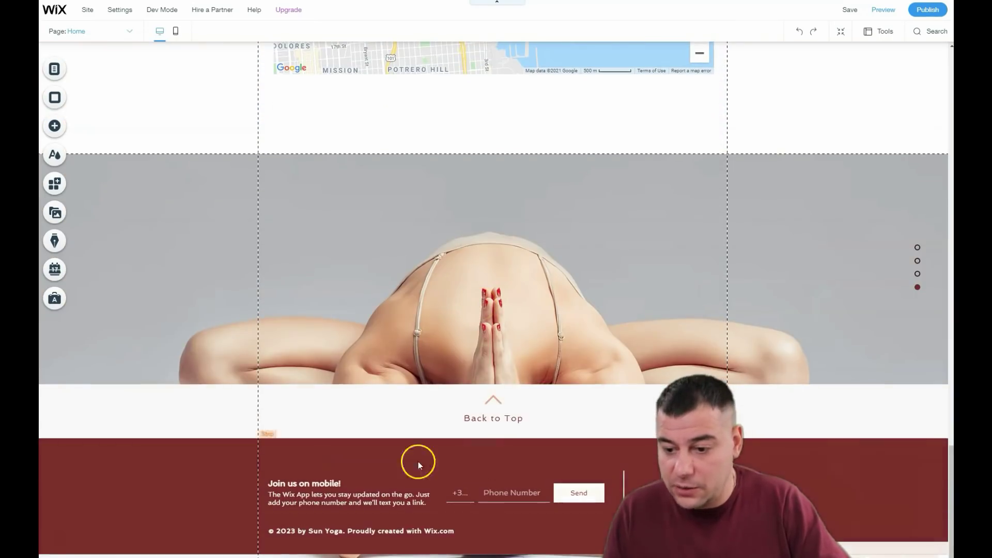
pyautogui.click(162, 500)
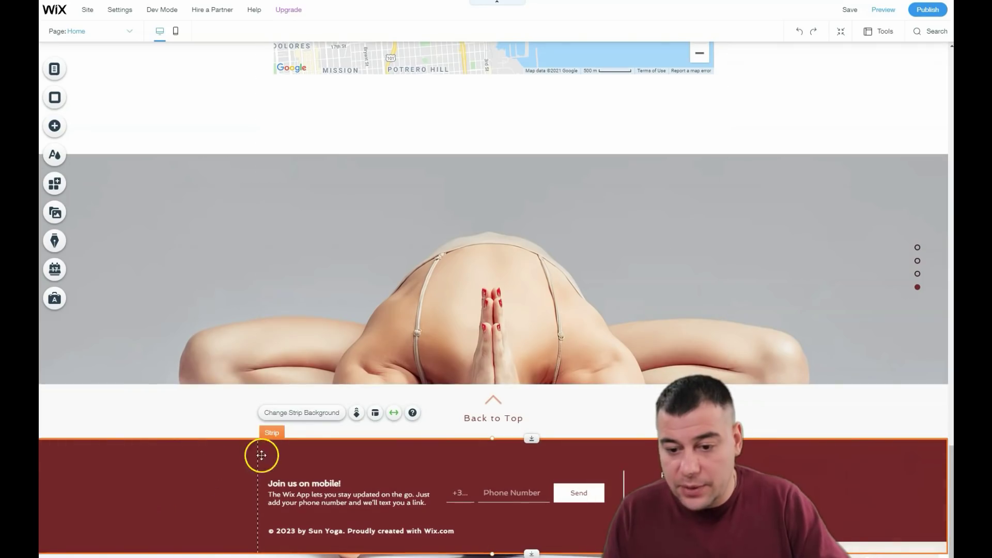
pyautogui.click(309, 416)
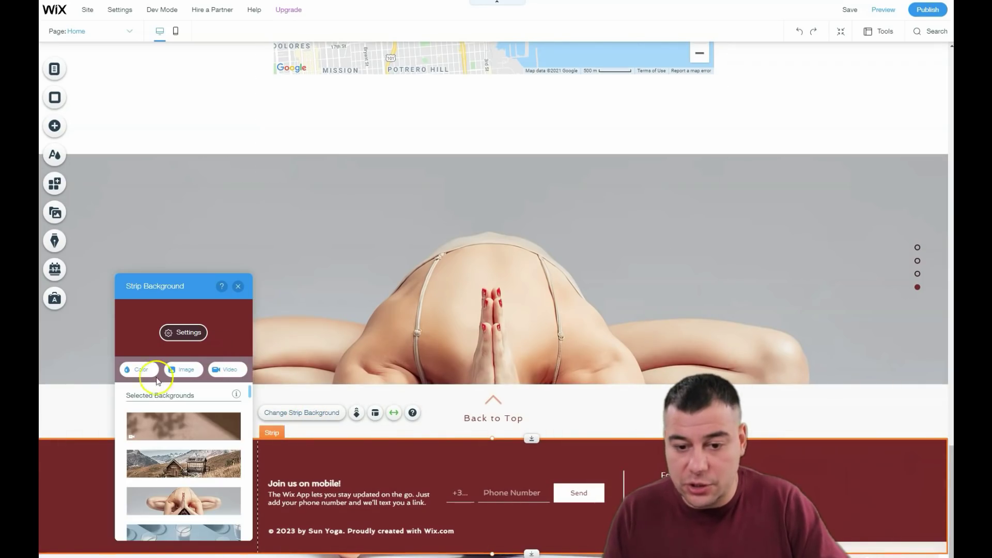
pyautogui.click(136, 371)
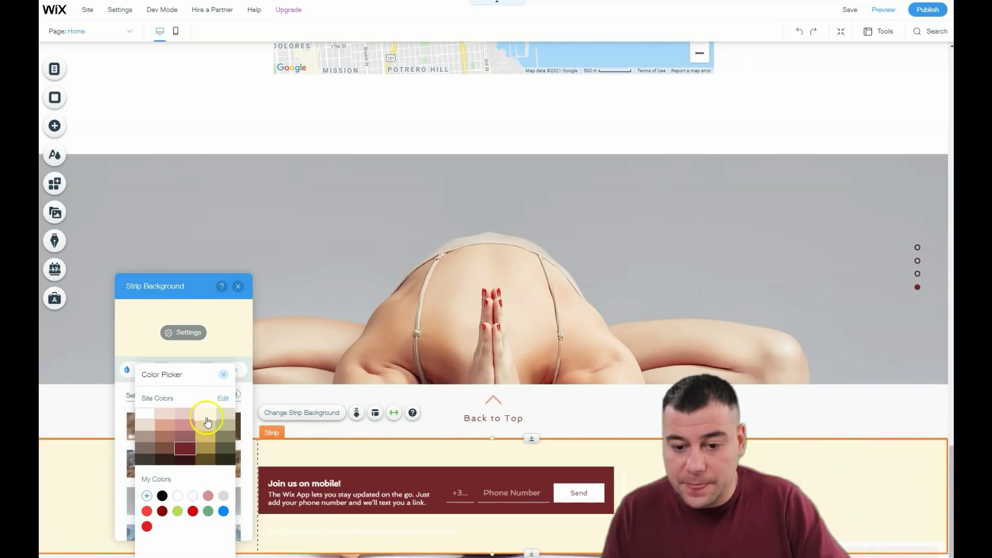
pyautogui.click(152, 427)
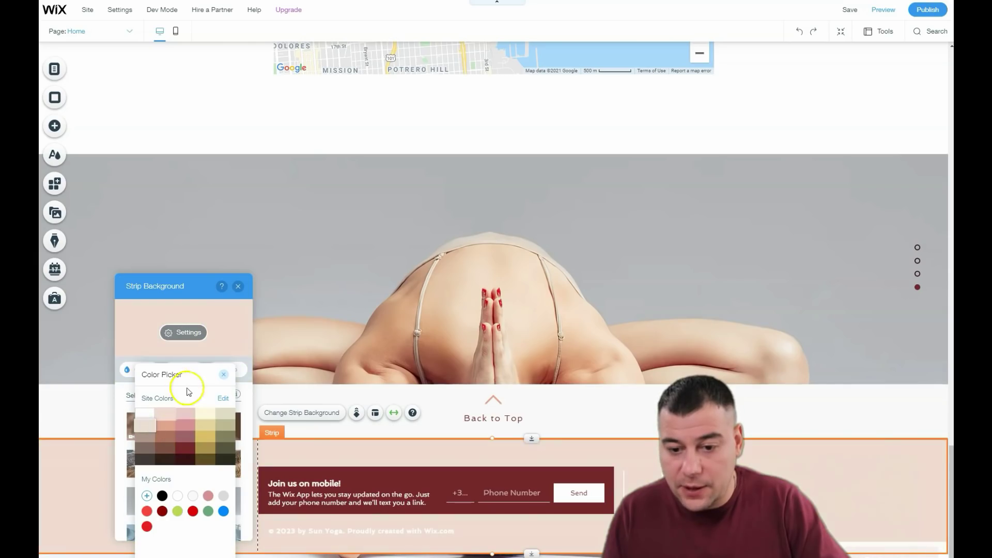
pyautogui.click(225, 378)
pyautogui.click(238, 287)
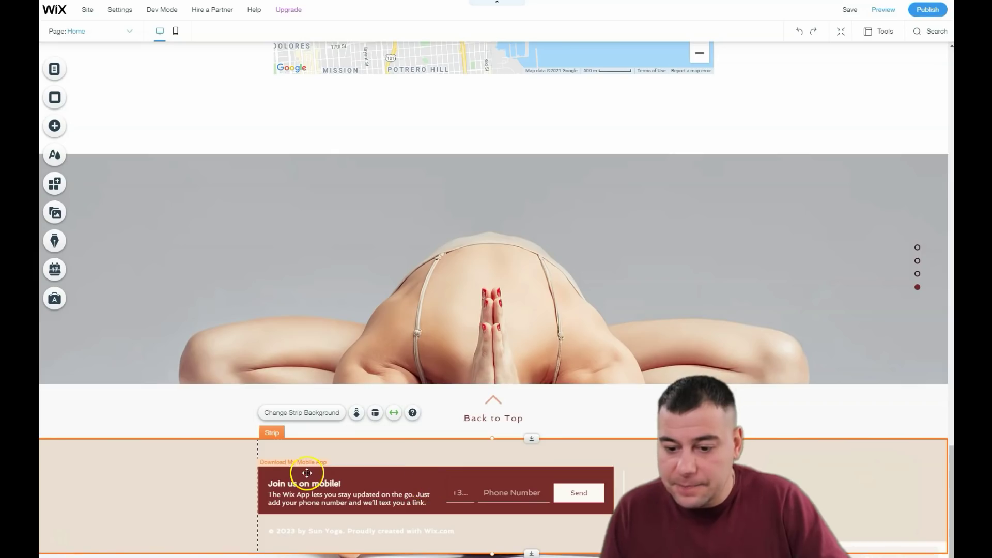
# - Add a Heading 1 text to the hero image and place it at the upper left, just below the header menu
pyautogui.scroll(20, 307, 472)
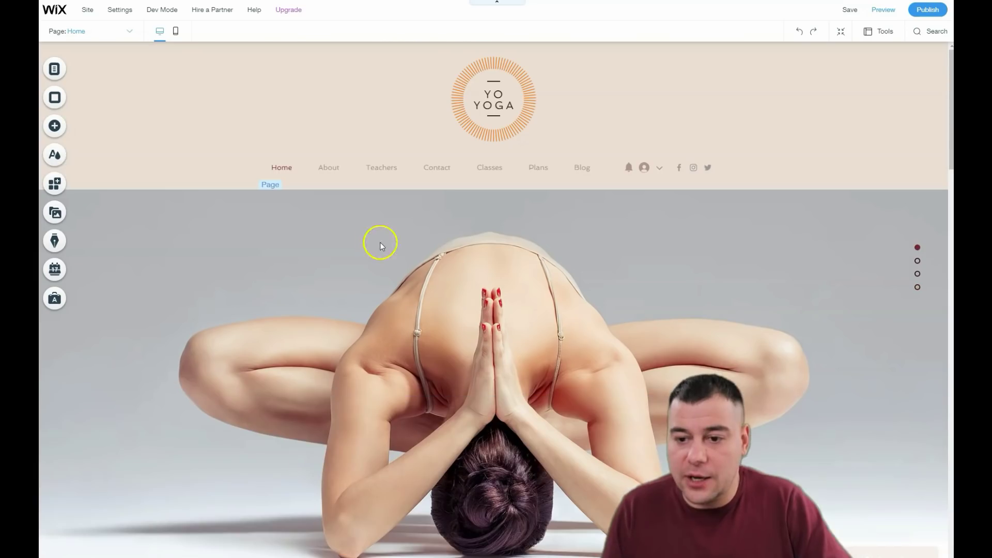
pyautogui.click(54, 128)
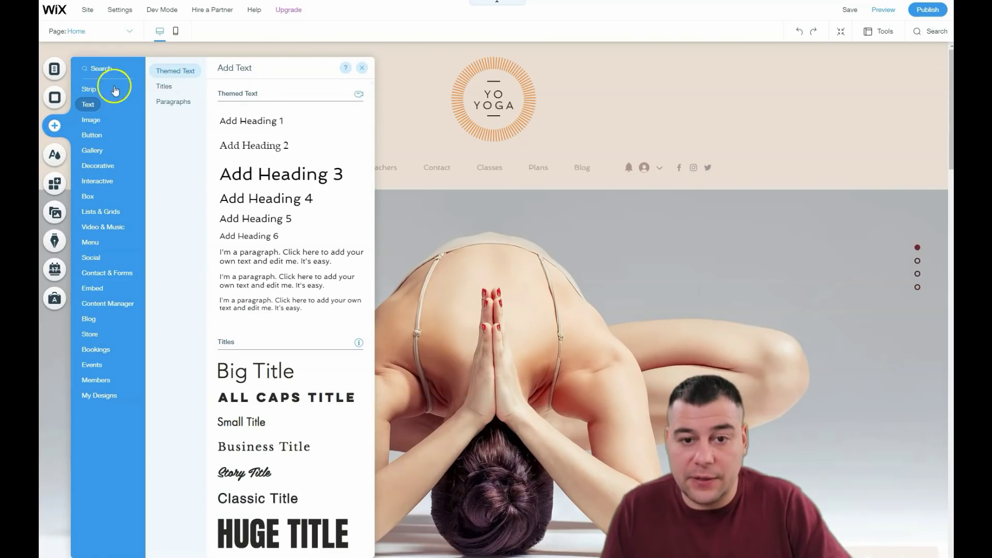
pyautogui.moveTo(249, 123); pyautogui.dragTo(567, 373)
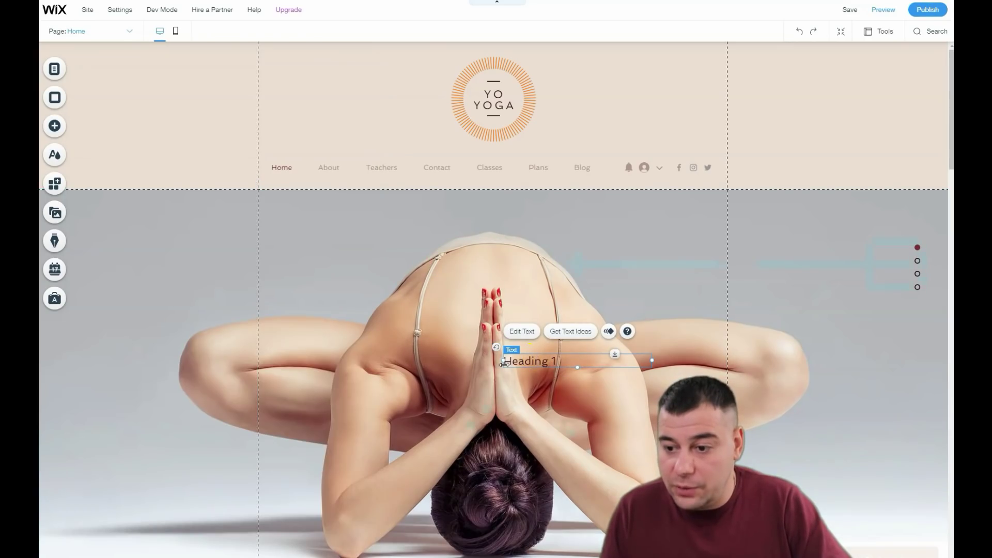
pyautogui.moveTo(505, 365); pyautogui.dragTo(312, 236)
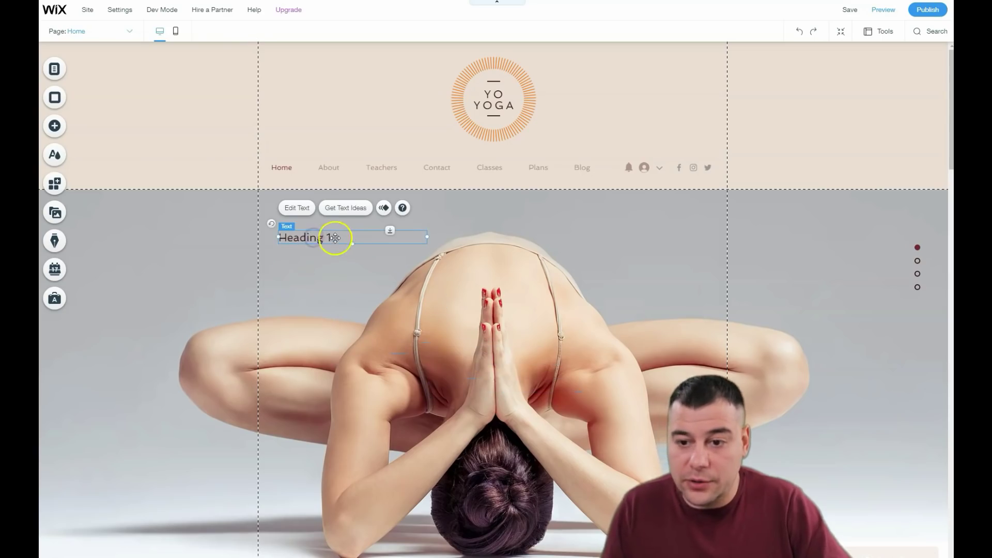
# - Change the new heading's text to "Get your class now"
pyautogui.doubleClick(334, 238)
pyautogui.write('Get your class')
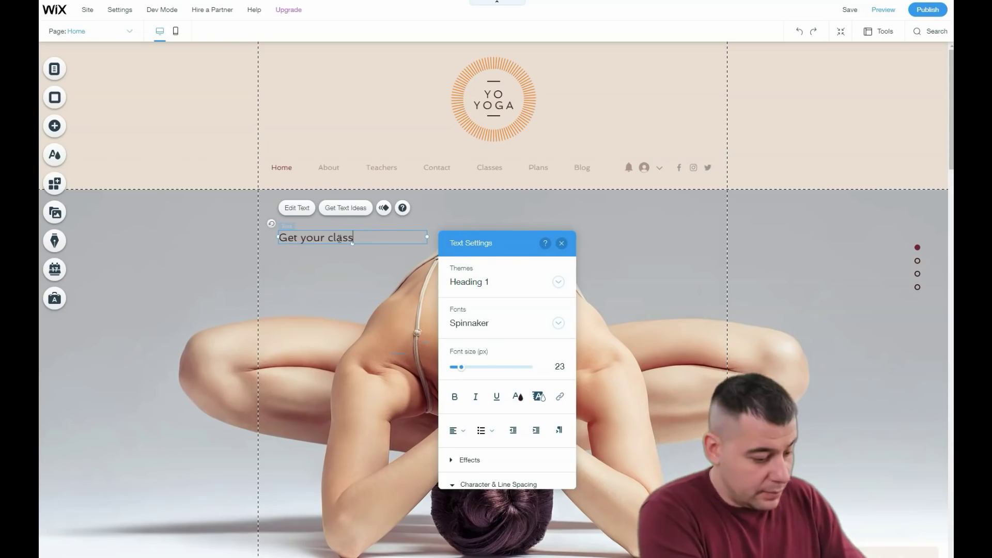
pyautogui.write(' now')
# - Enlarge the whole heading's font size and widen its text box so the heading fits on one line
pyautogui.moveTo(462, 367); pyautogui.dragTo(468, 367)
pyautogui.click(383, 240)
pyautogui.hotkey('ctrl', 'a')
pyautogui.click(473, 368)
pyautogui.click(562, 243)
pyautogui.moveTo(427, 255); pyautogui.dragTo(487, 255)
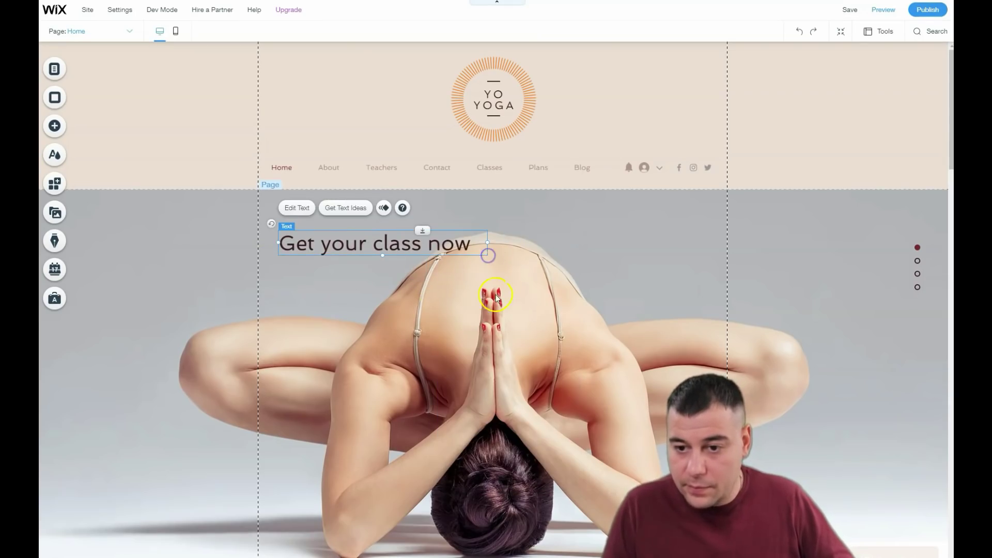
# - Add a dark themed button to the hero image, enlarge it and place it over the center of the photo
pyautogui.click(54, 126)
pyautogui.click(93, 150)
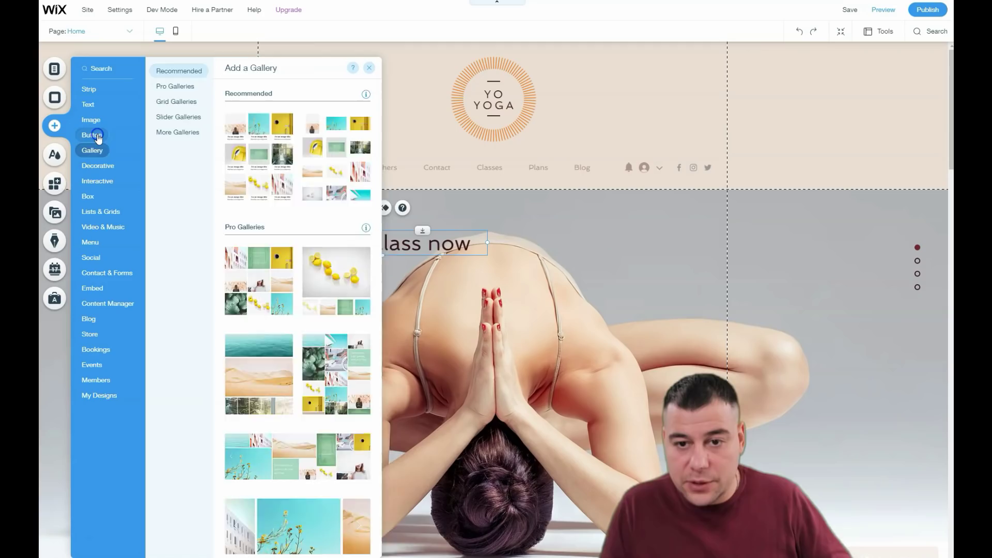
pyautogui.click(98, 137)
pyautogui.click(248, 122)
pyautogui.moveTo(527, 317); pyautogui.dragTo(618, 386)
pyautogui.moveTo(546, 352); pyautogui.dragTo(494, 407)
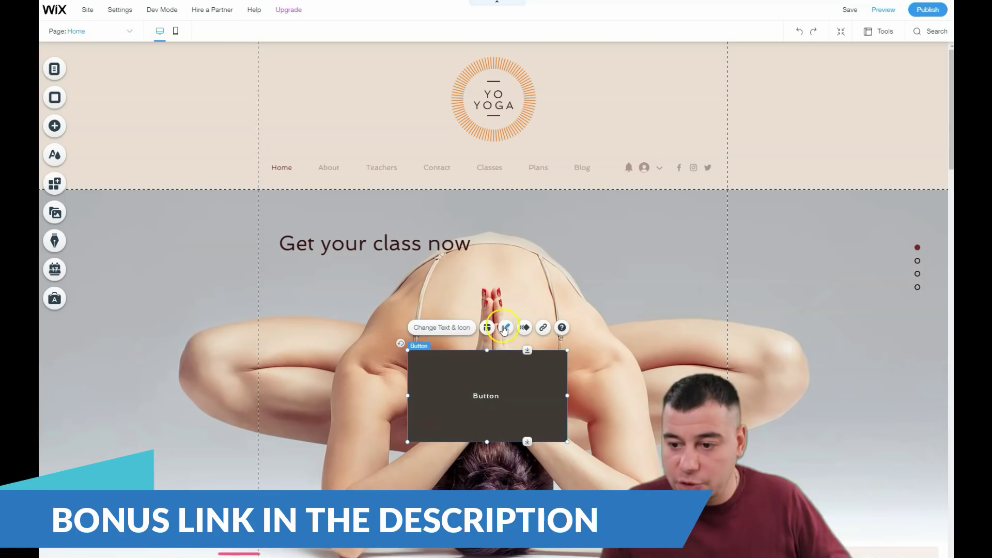
# - Customize the button's design by lowering its regular-state fill opacity to 30%
pyautogui.click(505, 327)
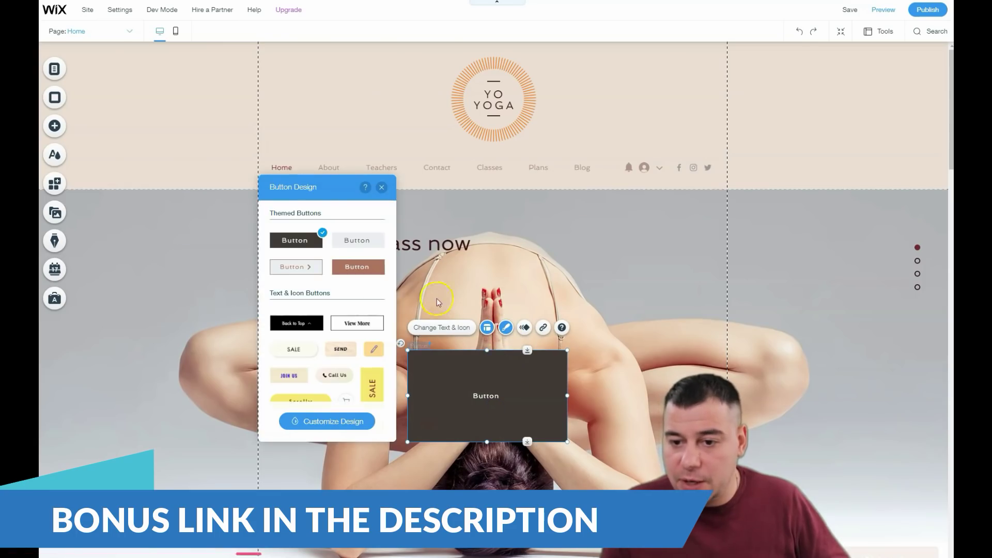
pyautogui.click(331, 421)
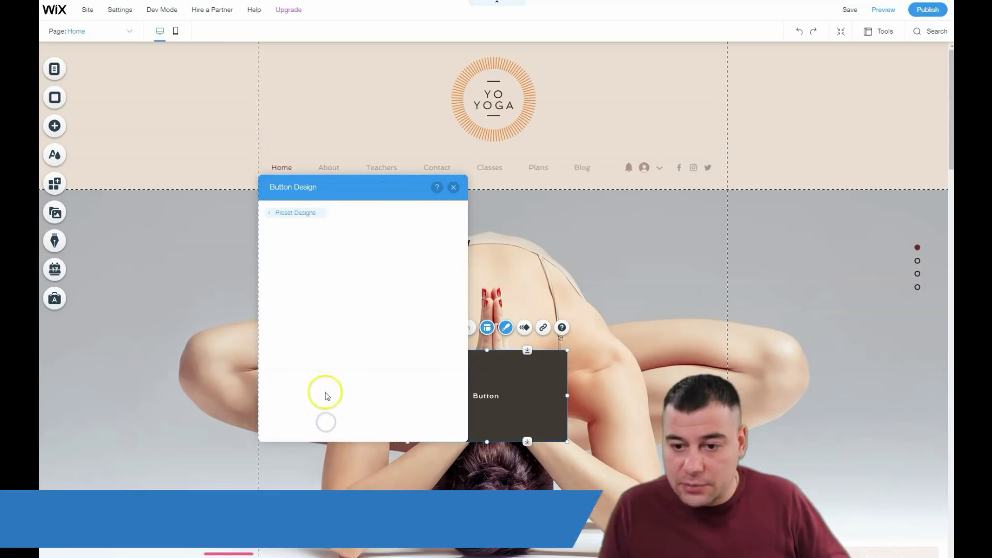
pyautogui.moveTo(405, 344); pyautogui.dragTo(377, 345)
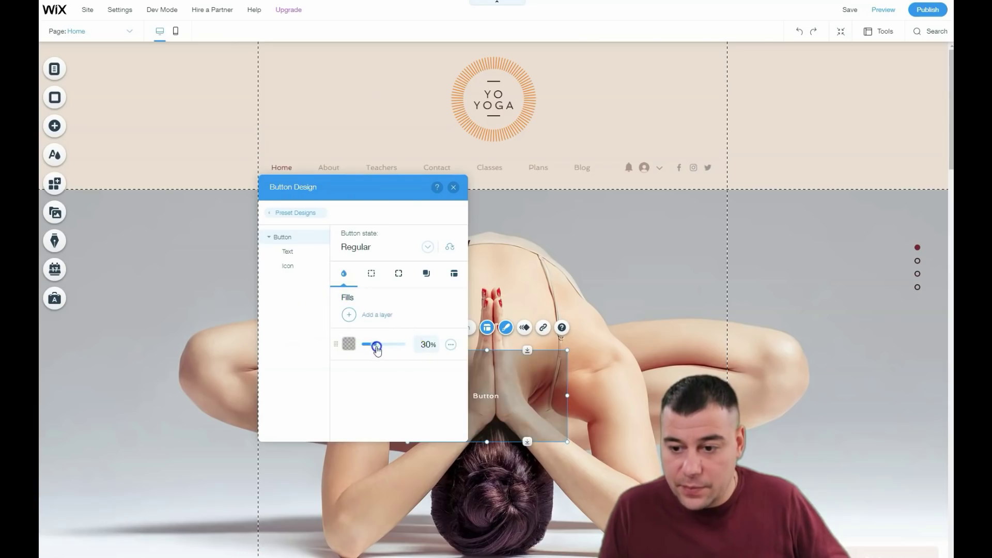
# - Round all of the button's corners to a 25 px radius and close the button design settings
pyautogui.click(371, 274)
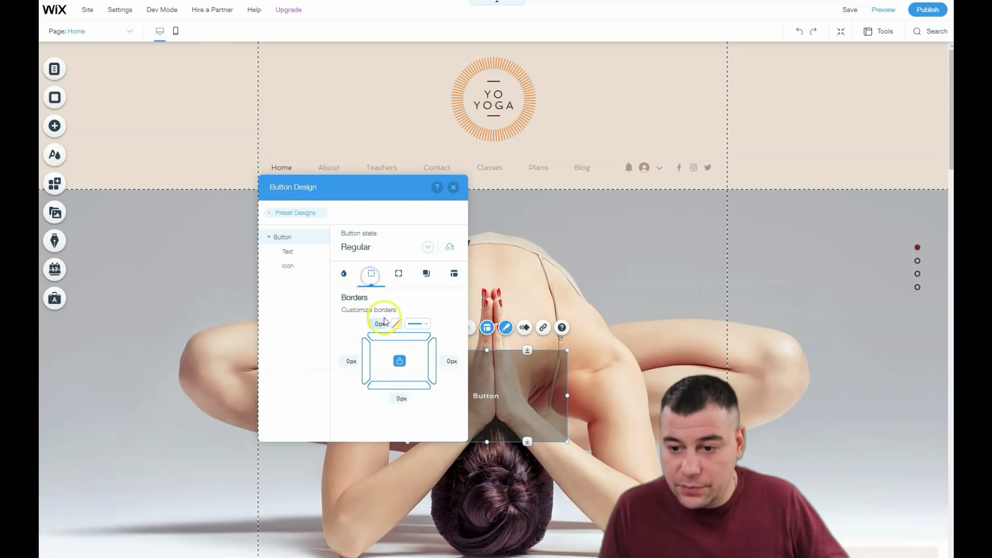
pyautogui.click(399, 276)
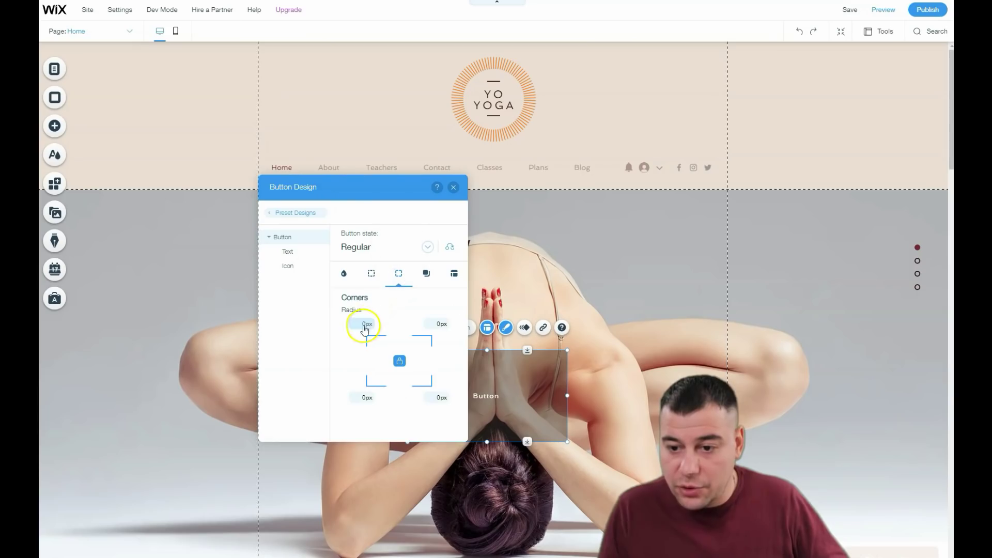
pyautogui.write('10')
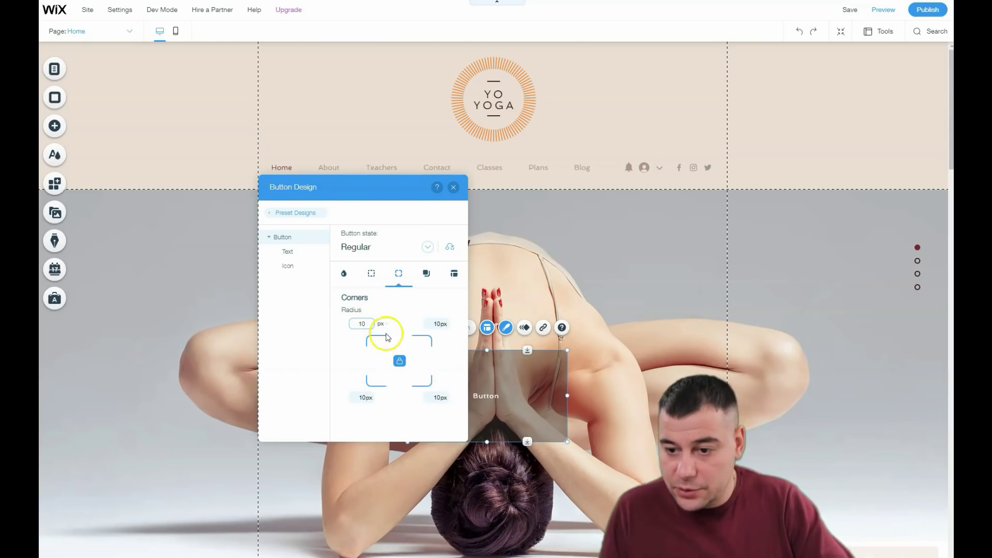
pyautogui.click(367, 324)
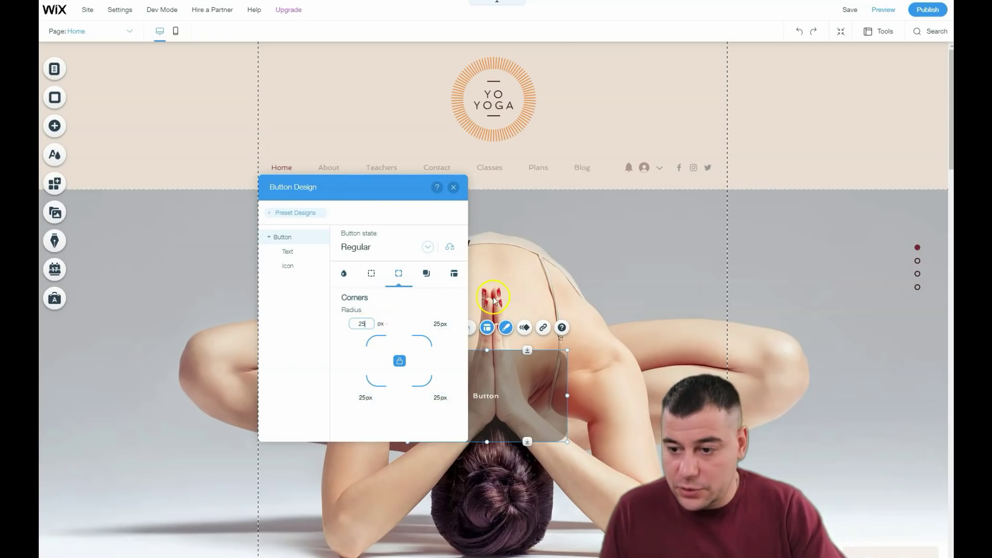
pyautogui.click(527, 372)
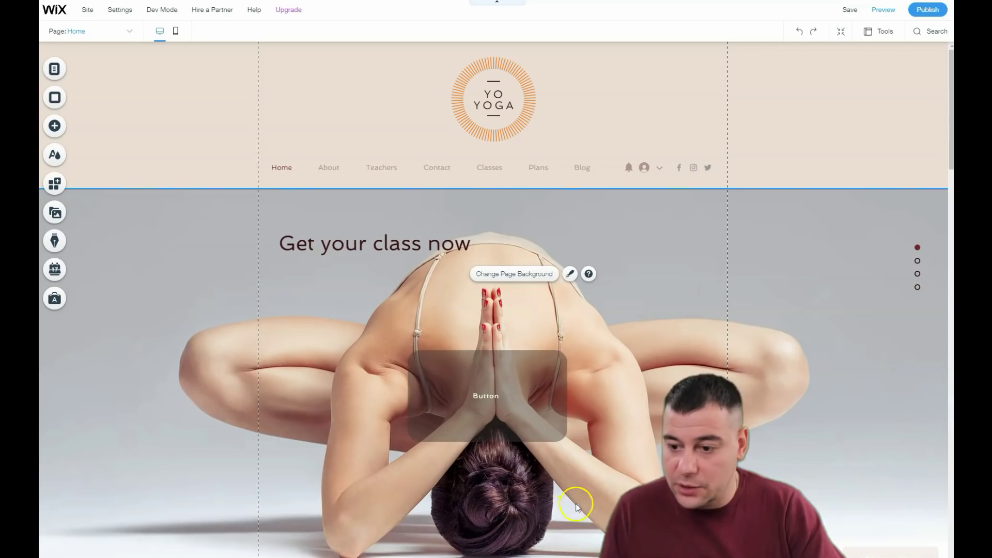
# - Try to link the hero image's button to an email address
pyautogui.scroll(-5, 663, 356)
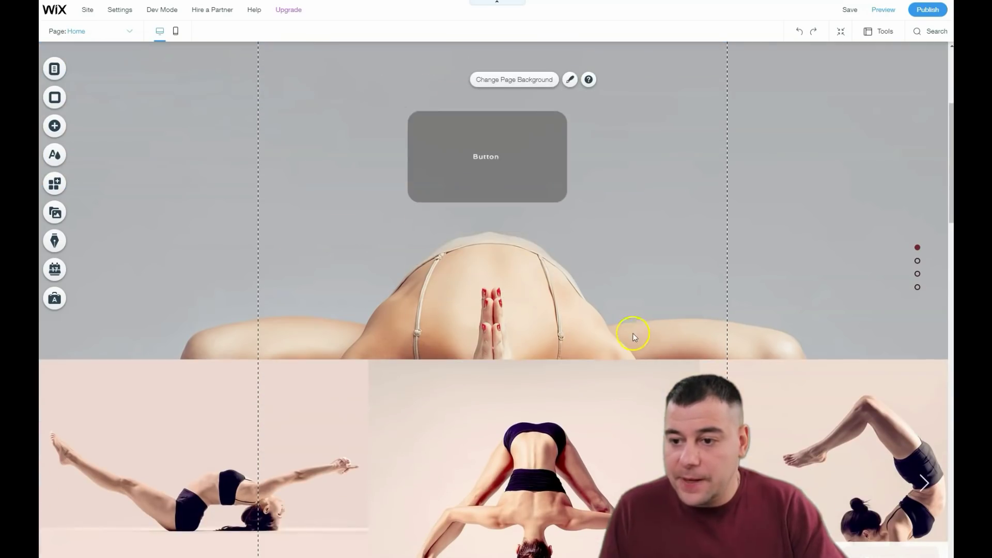
pyautogui.click(482, 169)
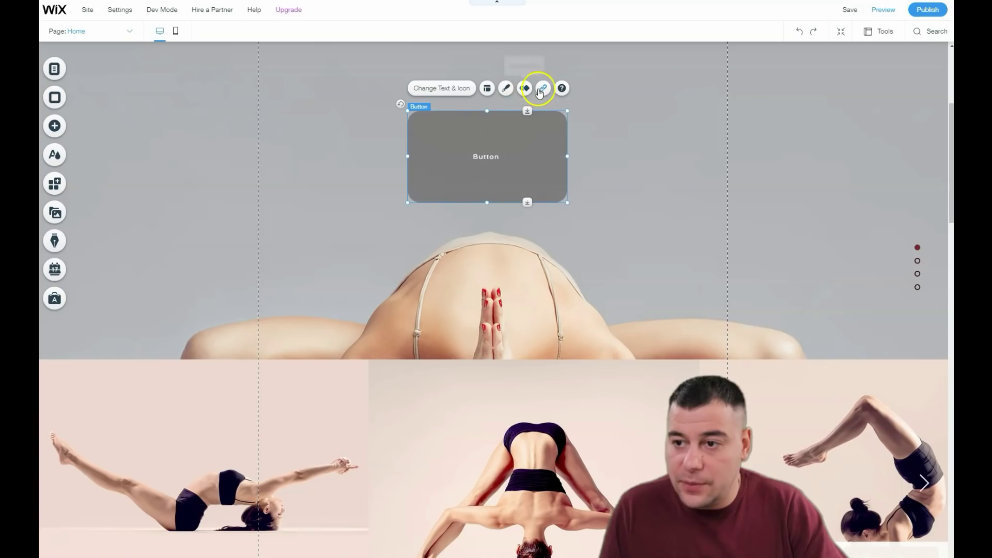
pyautogui.click(542, 89)
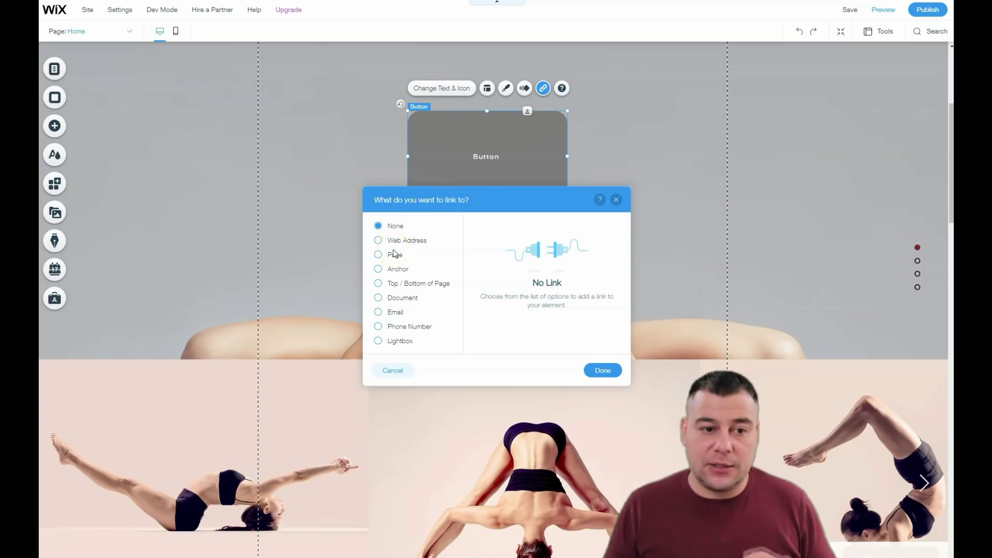
pyautogui.click(378, 312)
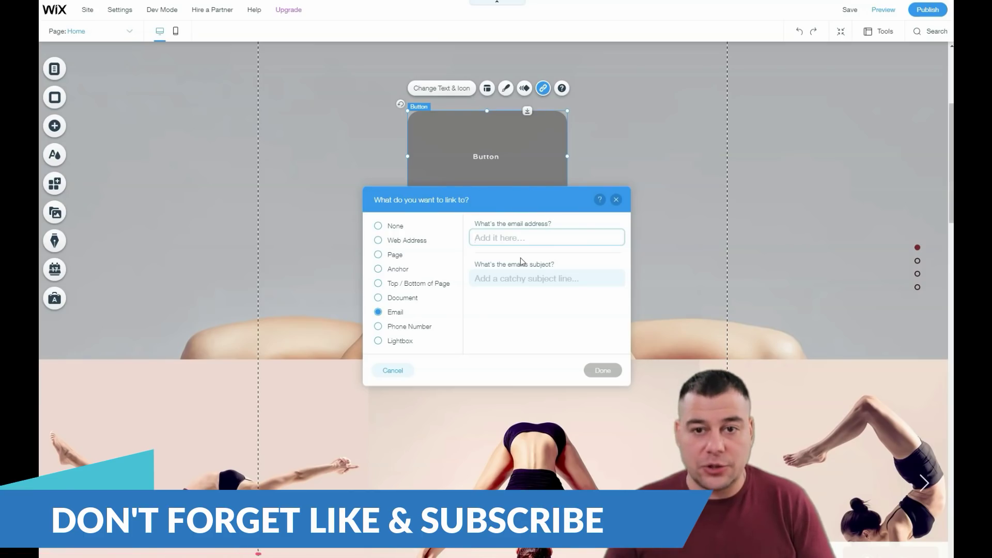
pyautogui.click(499, 238)
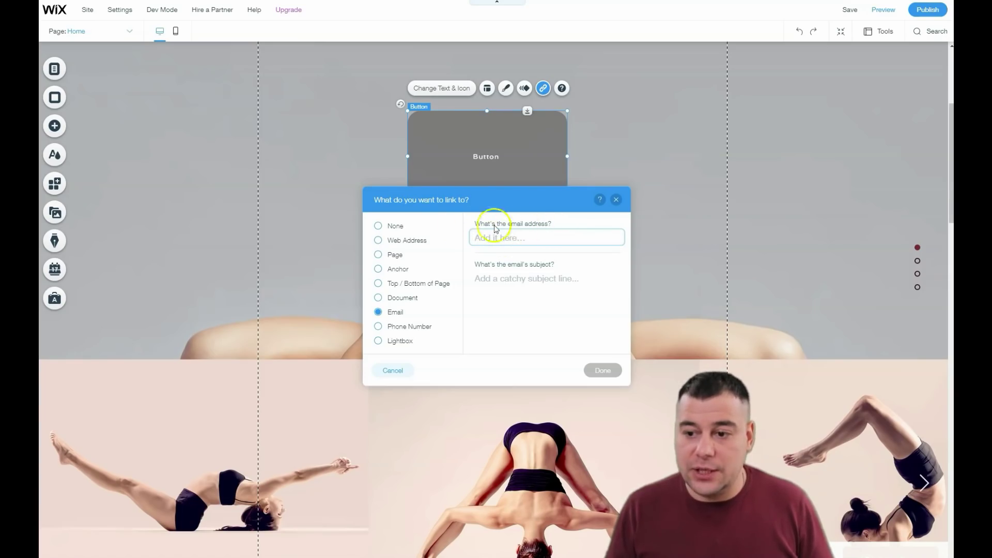
pyautogui.click(540, 239)
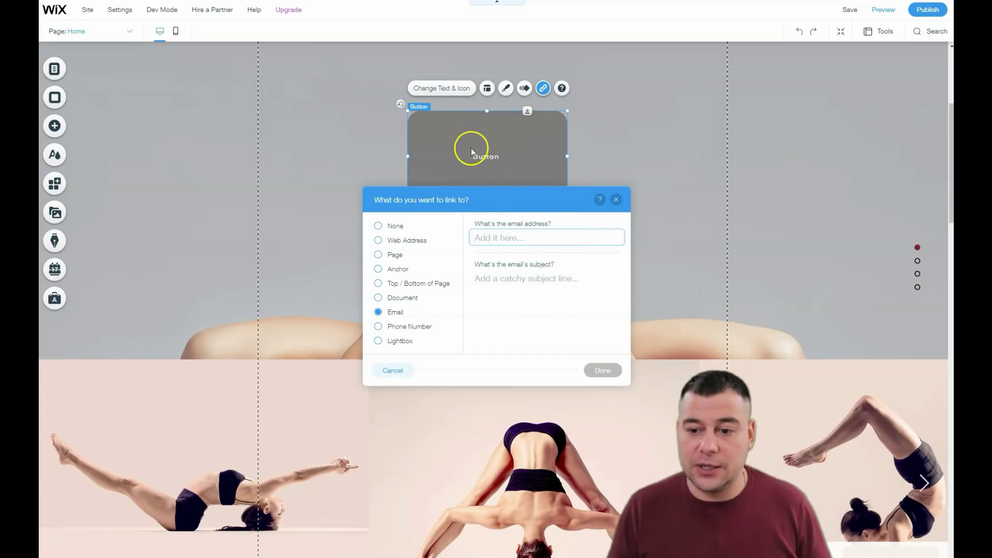
pyautogui.click(600, 374)
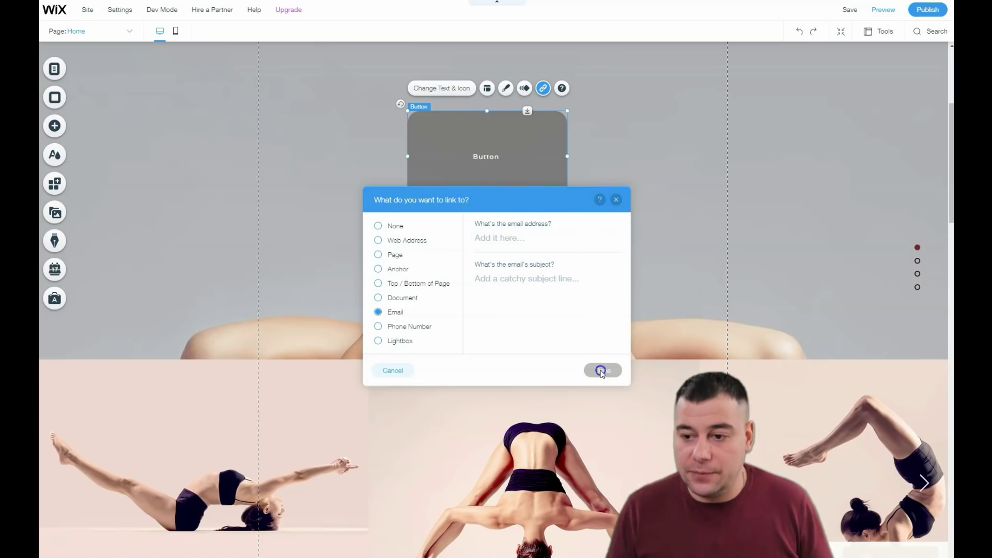
# - Change the hero button's text to "Want my yoga" and close its settings
pyautogui.click(449, 88)
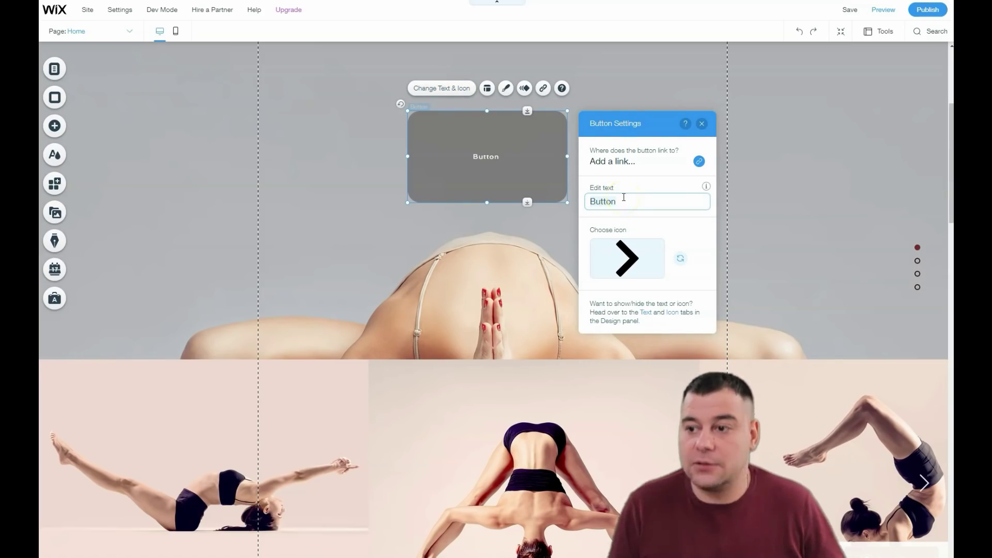
pyautogui.hotkey('ctrl', 'a')
pyautogui.write('Want my yoga')
pyautogui.click(399, 185)
# - Move the "Get your class now" heading to the middle of the hero image, above the button
pyautogui.scroll(5, 522, 178)
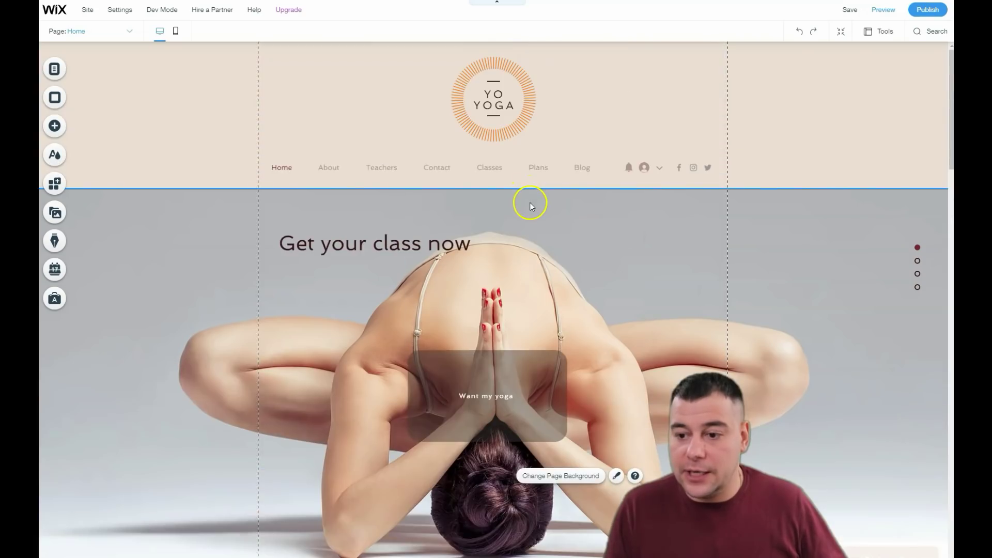
pyautogui.scroll(-4, 529, 203)
pyautogui.scroll(-2, 530, 202)
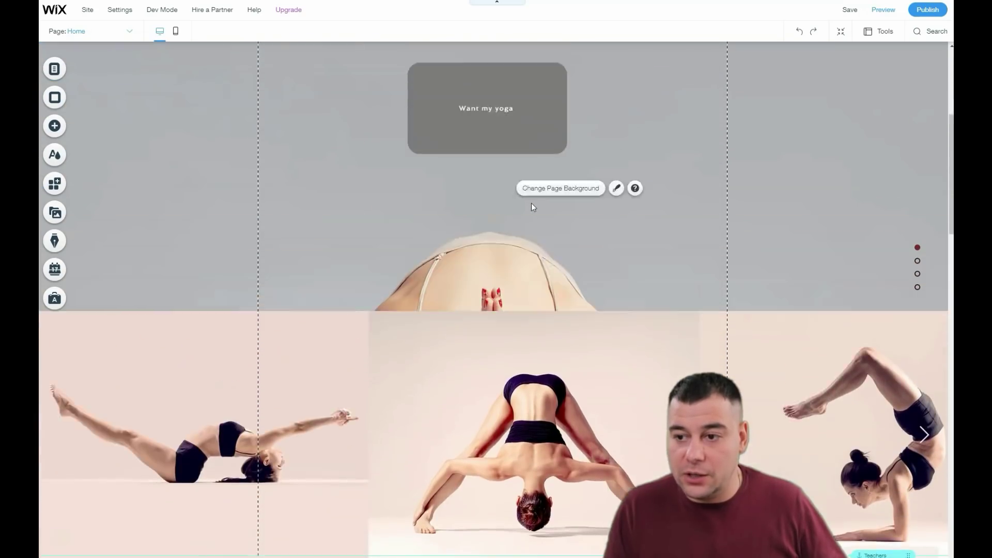
pyautogui.scroll(5, 531, 203)
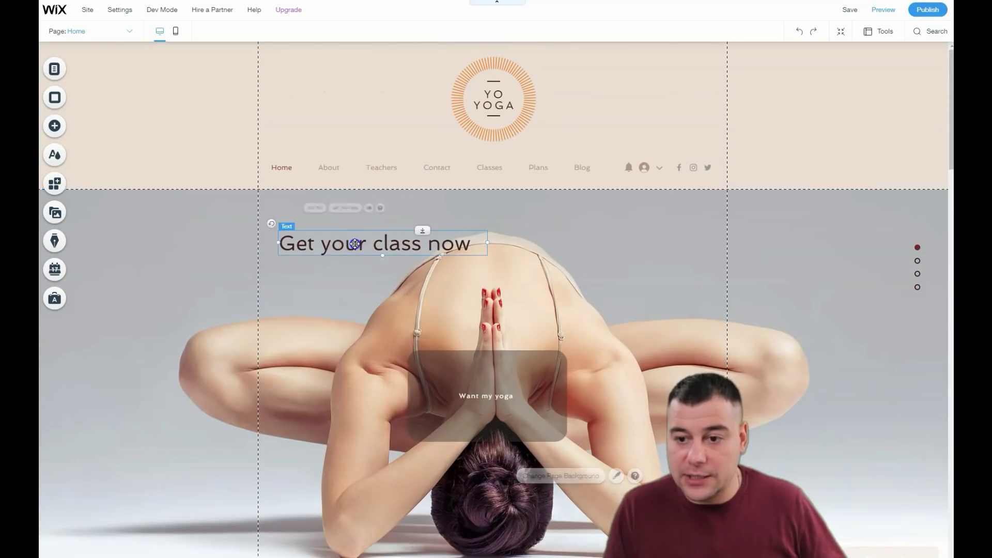
pyautogui.moveTo(372, 253); pyautogui.dragTo(476, 278)
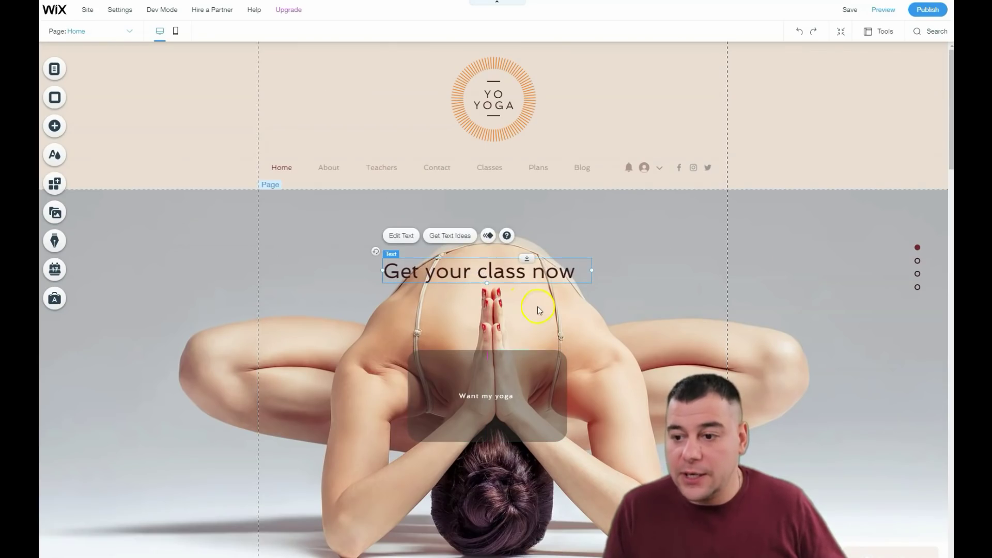
# - Set the "Get your class now" heading's font to Tahoma and center-align its text
pyautogui.click(394, 235)
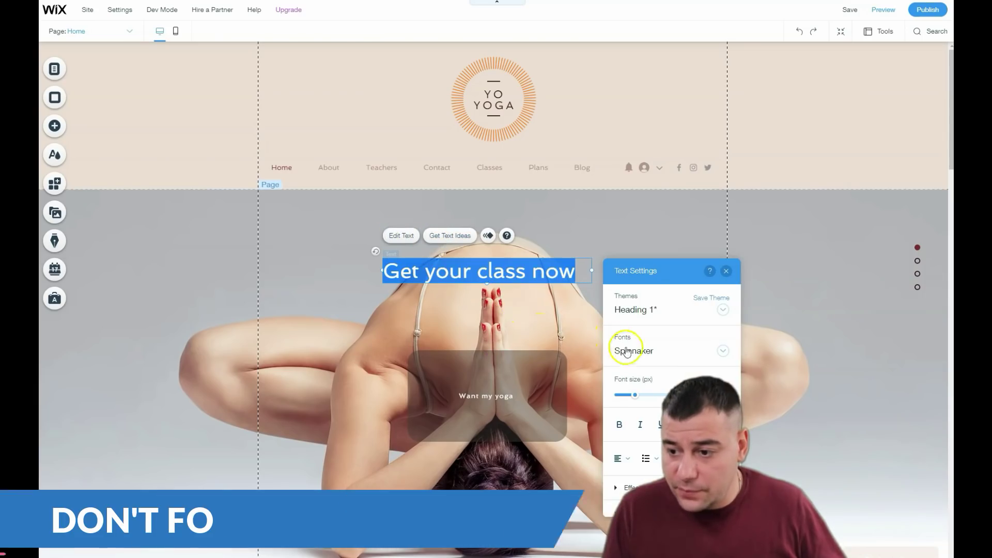
pyautogui.click(724, 351)
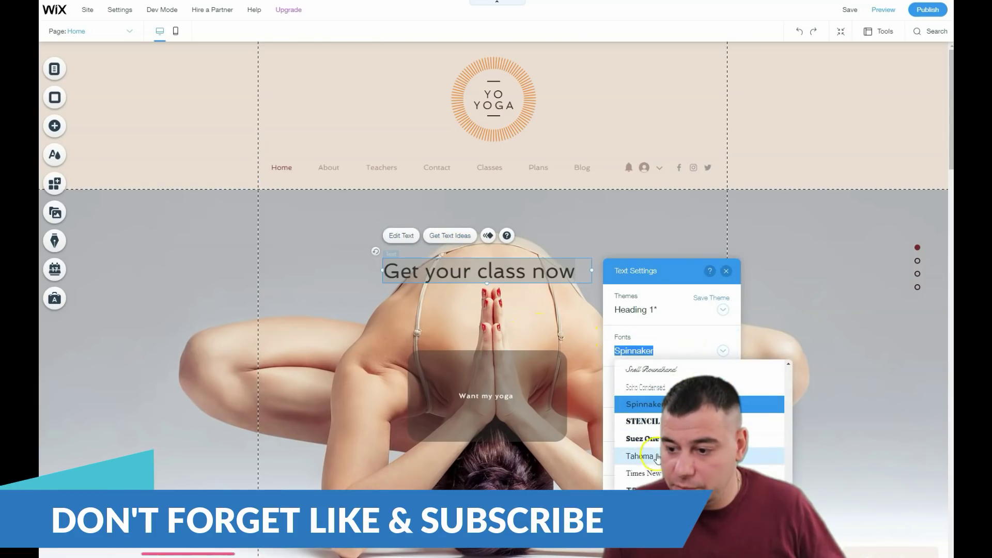
pyautogui.click(652, 431)
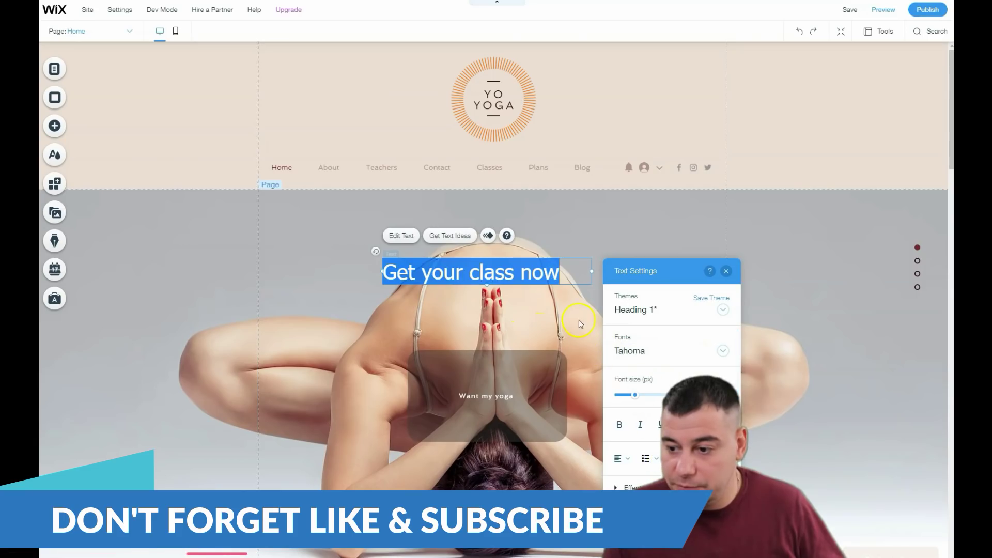
pyautogui.click(627, 459)
pyautogui.click(625, 473)
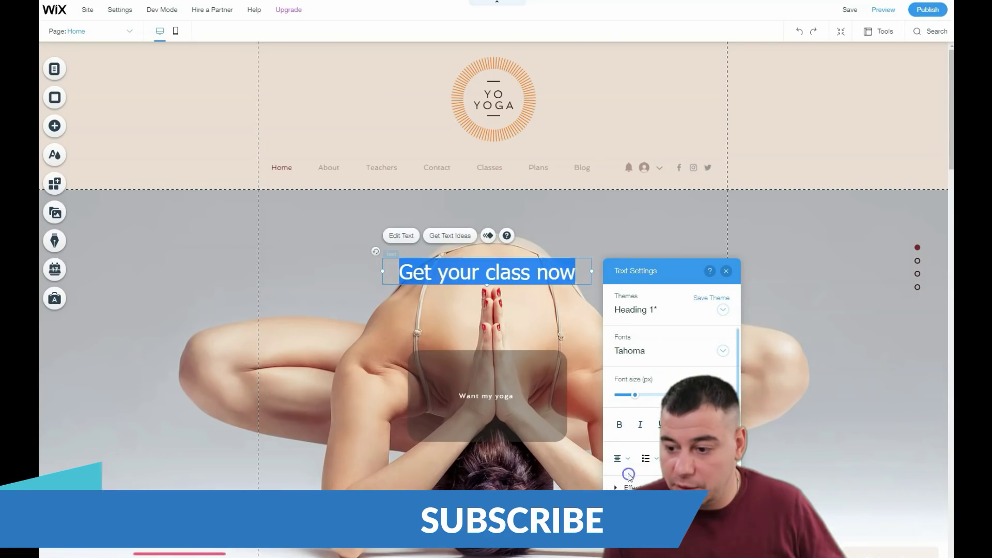
pyautogui.click(571, 309)
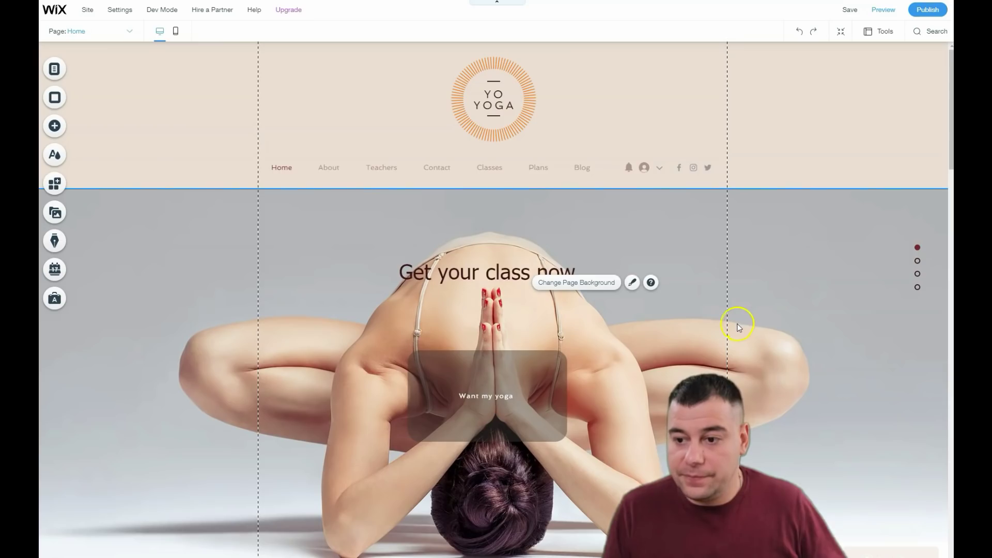
# - Review the Home page's sections from the hero image through Teachers, About Us and Contact Us to the footer
pyautogui.scroll(-5, 680, 303)
pyautogui.scroll(-7, 621, 237)
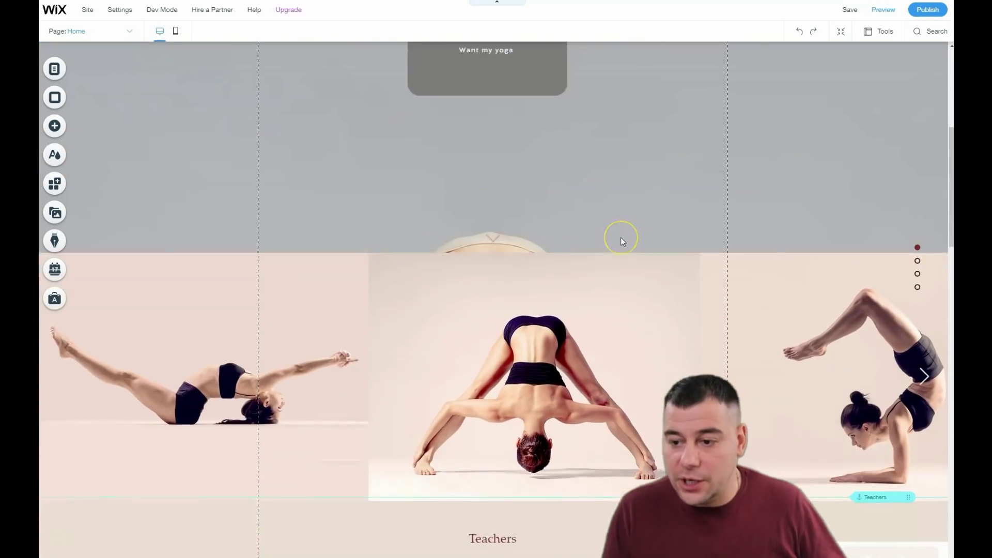
pyautogui.scroll(-3, 621, 237)
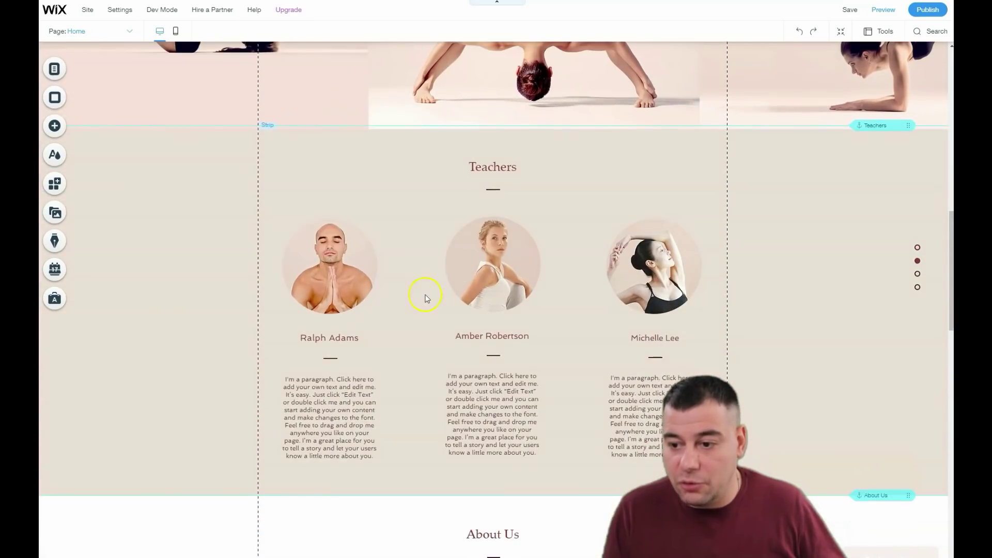
pyautogui.scroll(-7, 420, 237)
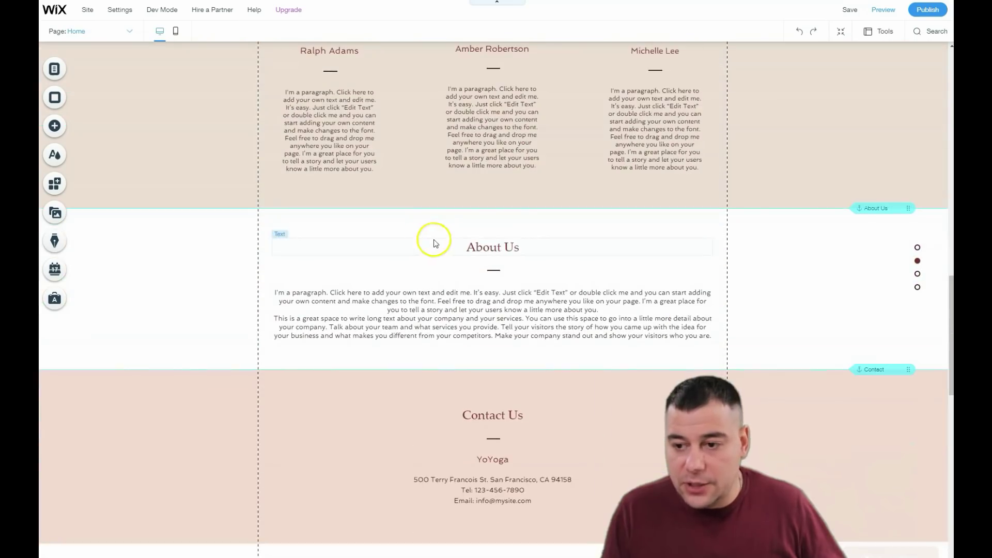
pyautogui.scroll(-15, 426, 238)
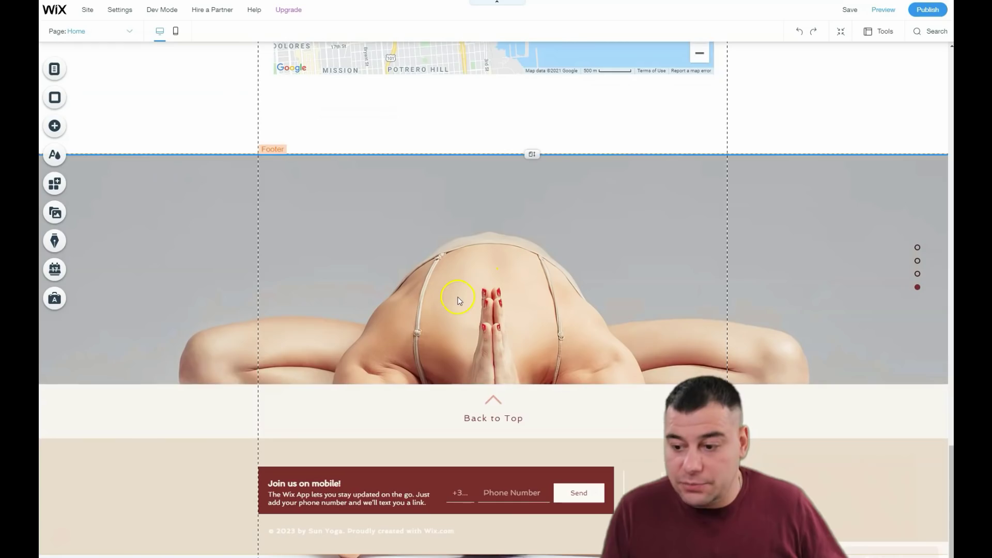
pyautogui.scroll(10, 448, 274)
pyautogui.scroll(20, 447, 279)
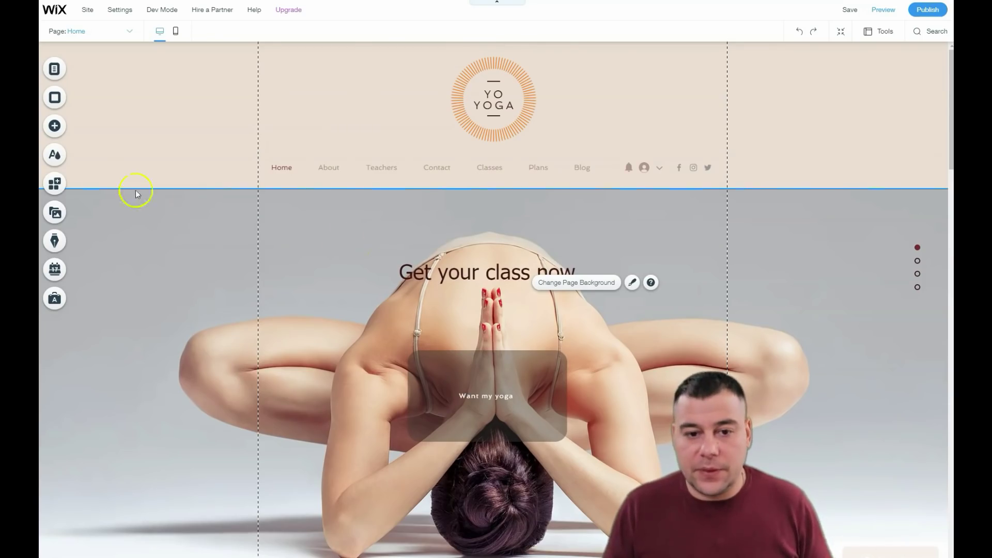
# - Browse the element categories that can be added to the page, including interactive, lists, video, embed and social tools
pyautogui.click(54, 127)
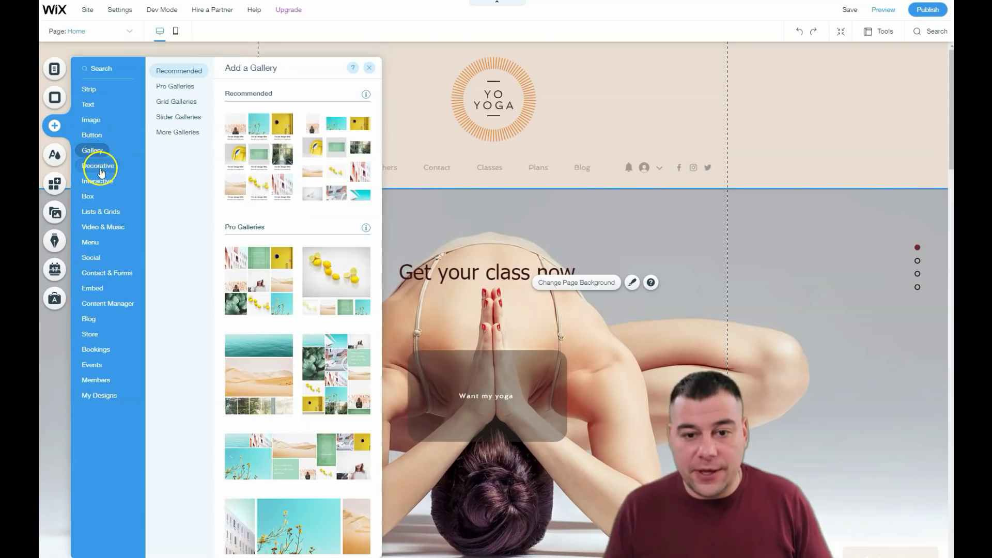
pyautogui.moveTo(101, 172)
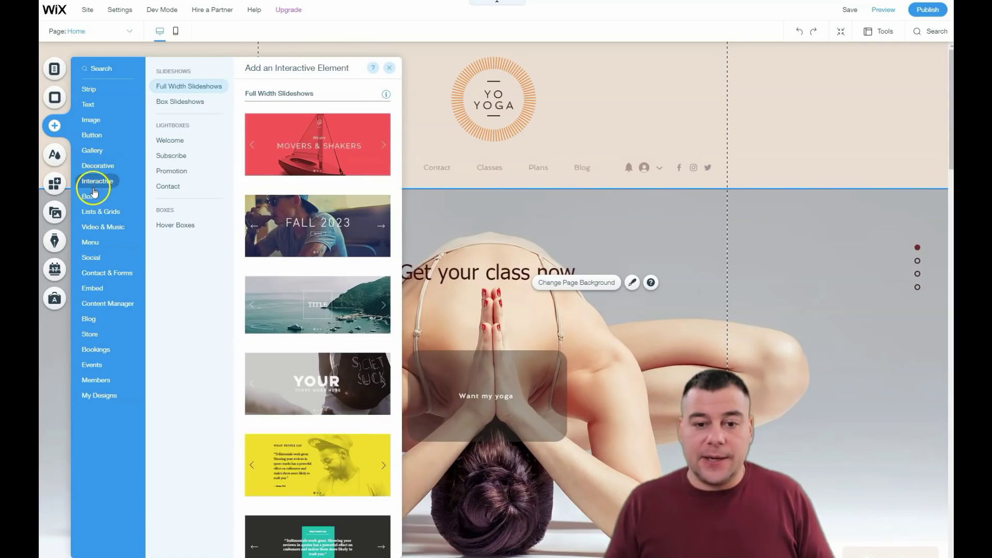
pyautogui.moveTo(93, 197)
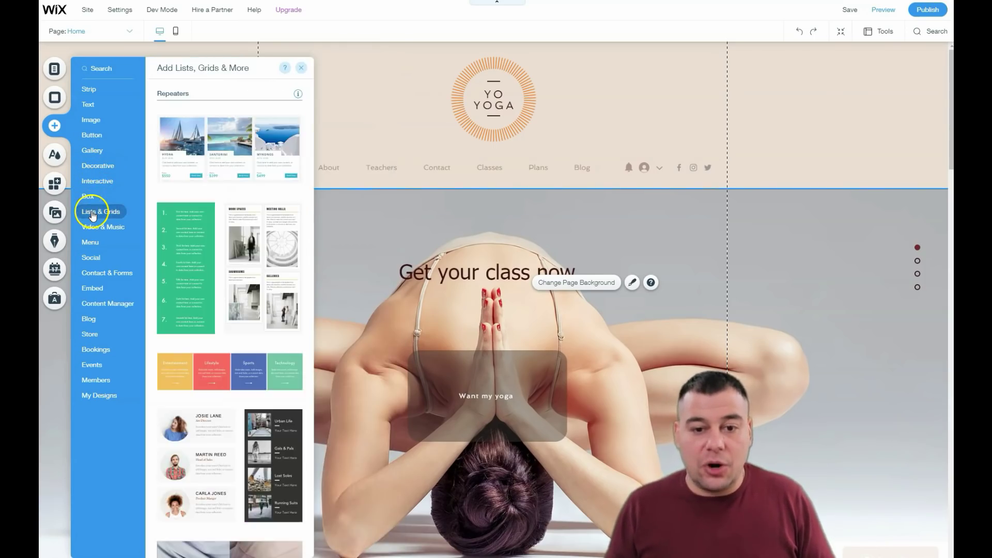
pyautogui.moveTo(92, 231)
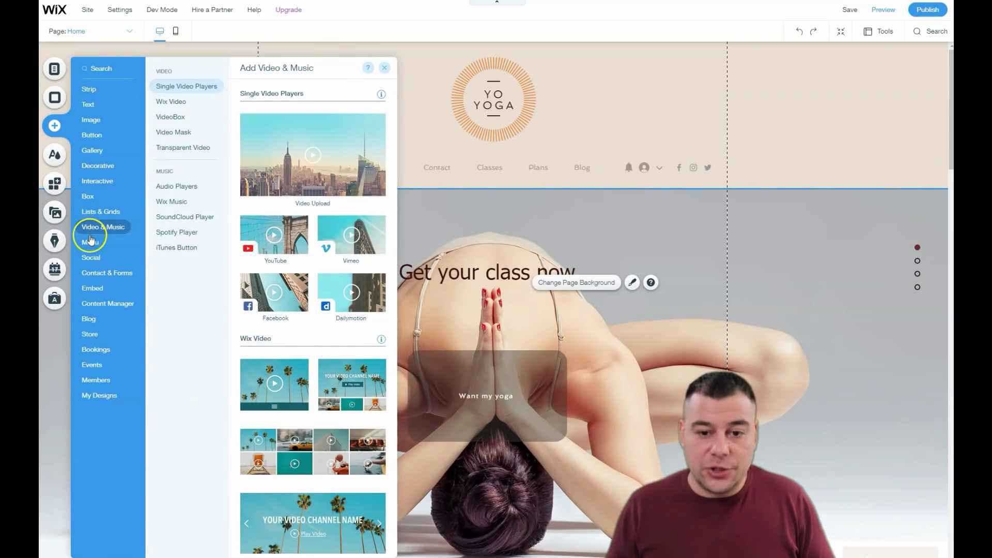
pyautogui.click(93, 257)
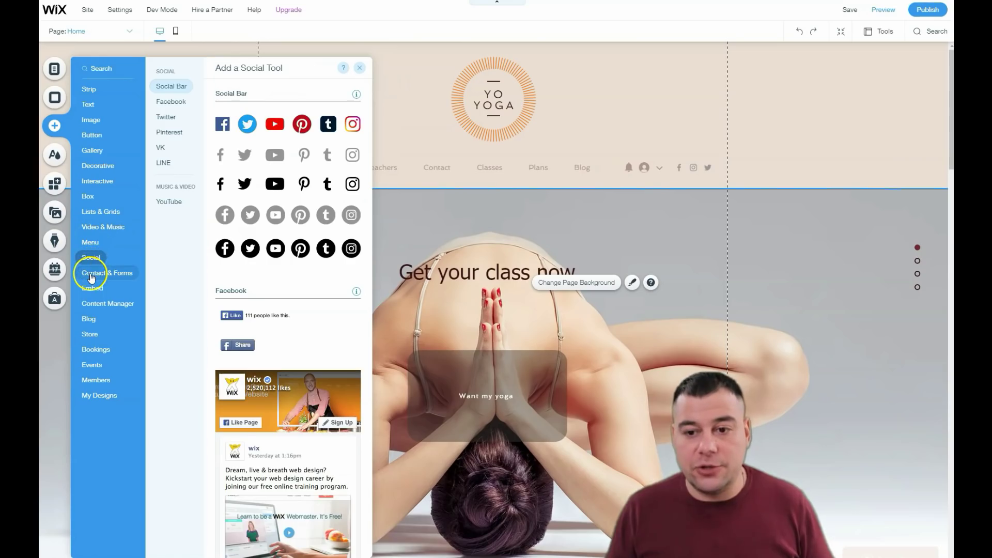
pyautogui.moveTo(91, 279)
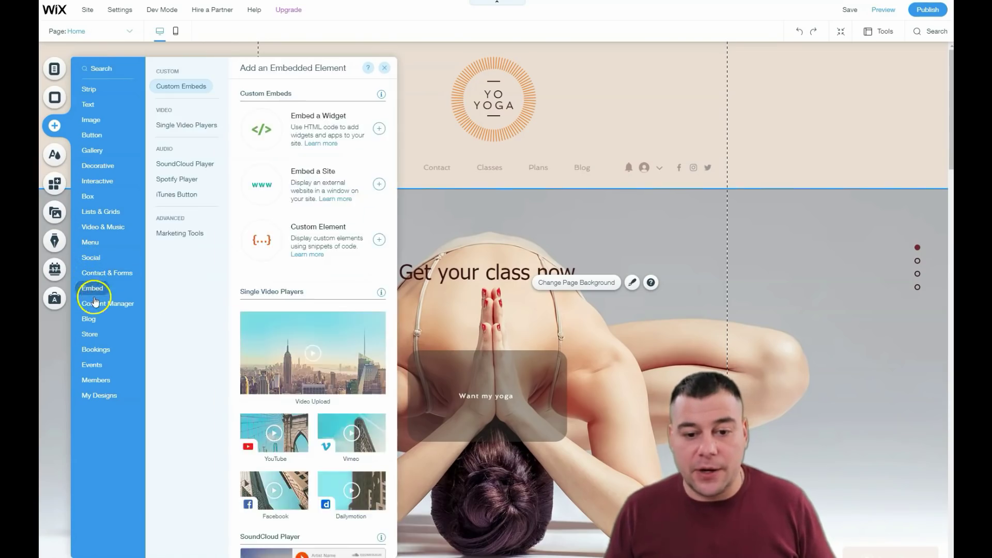
pyautogui.click(90, 320)
pyautogui.moveTo(89, 257)
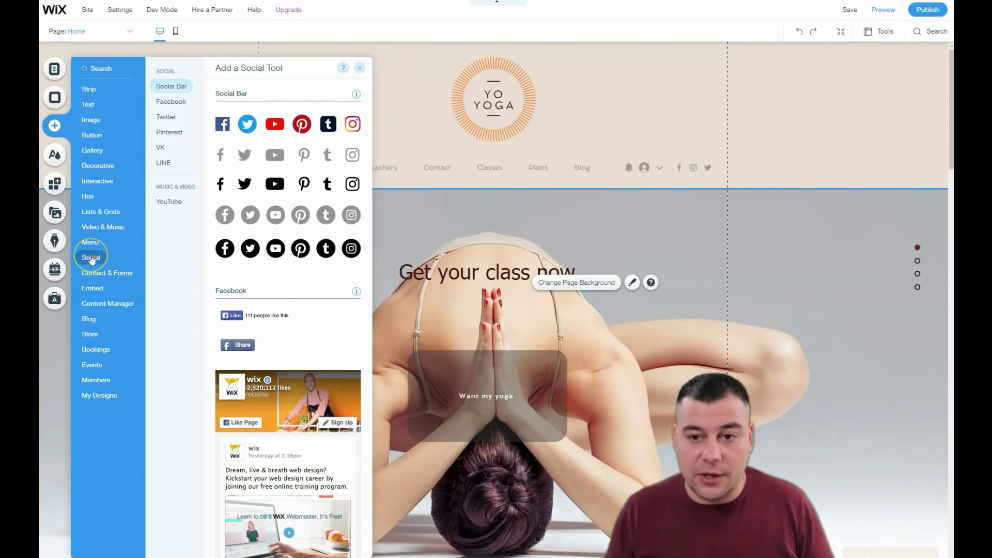
pyautogui.click(168, 133)
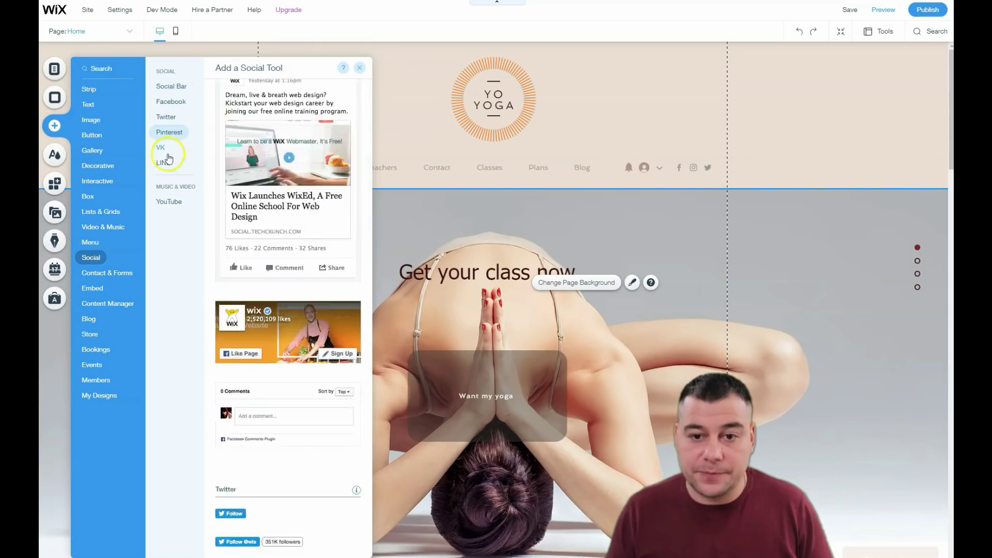
pyautogui.click(169, 86)
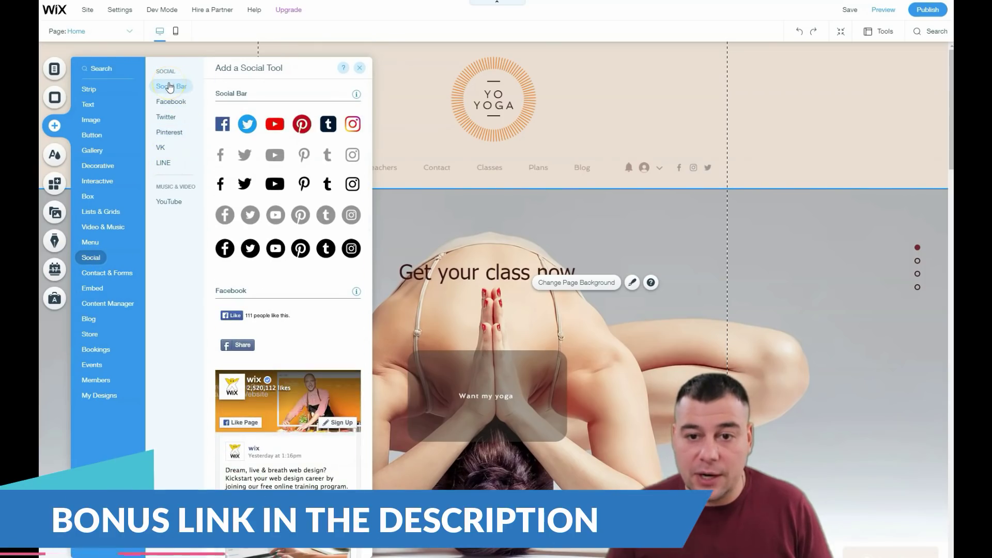
# - Add a YouTube Subscribe button to the hero image beside the "Want my yoga" button and check its channel address setting
pyautogui.click(167, 202)
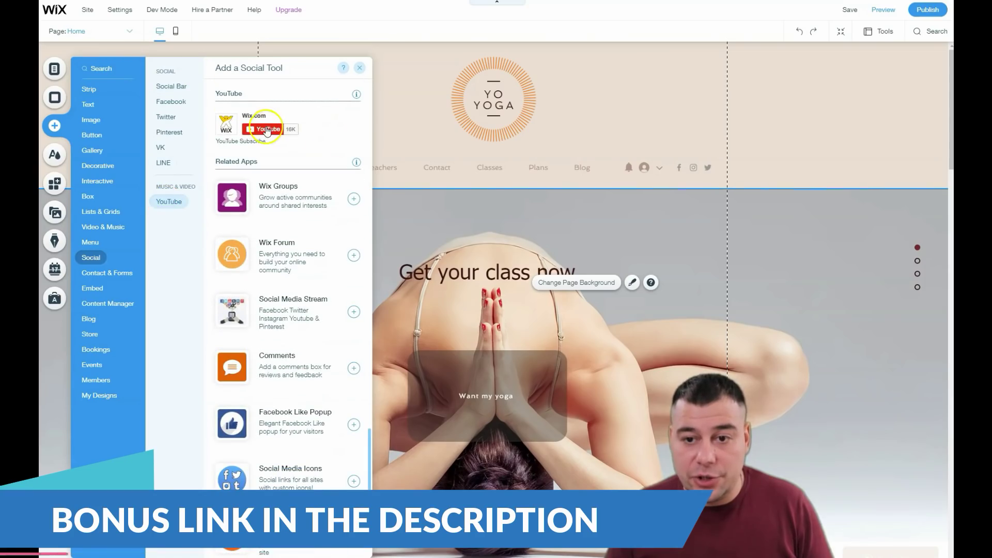
pyautogui.moveTo(254, 127); pyautogui.dragTo(650, 402)
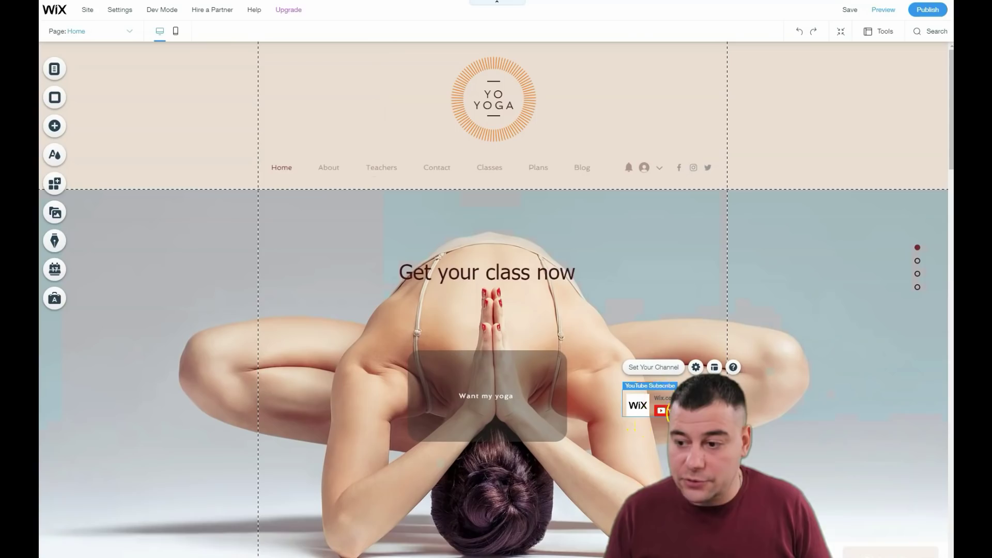
pyautogui.click(655, 368)
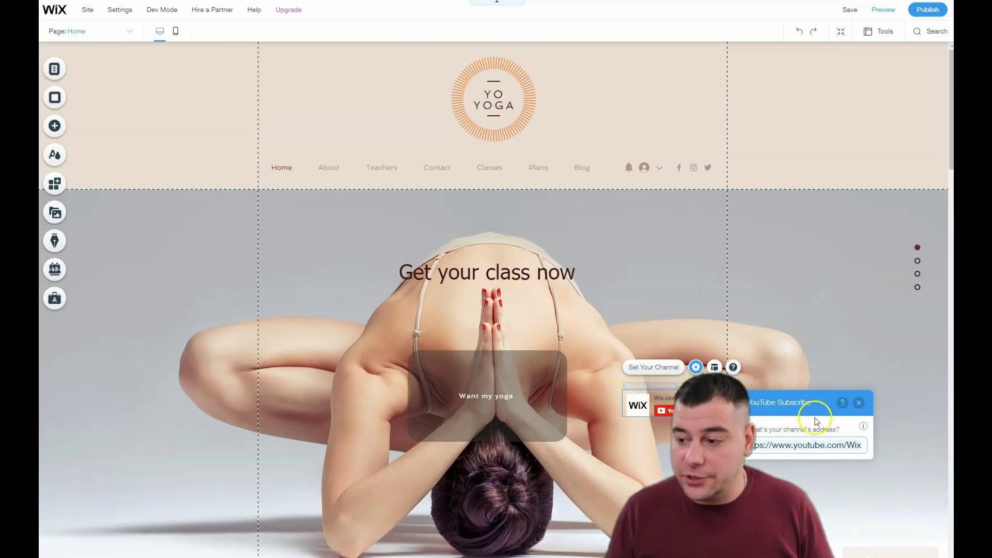
pyautogui.click(858, 402)
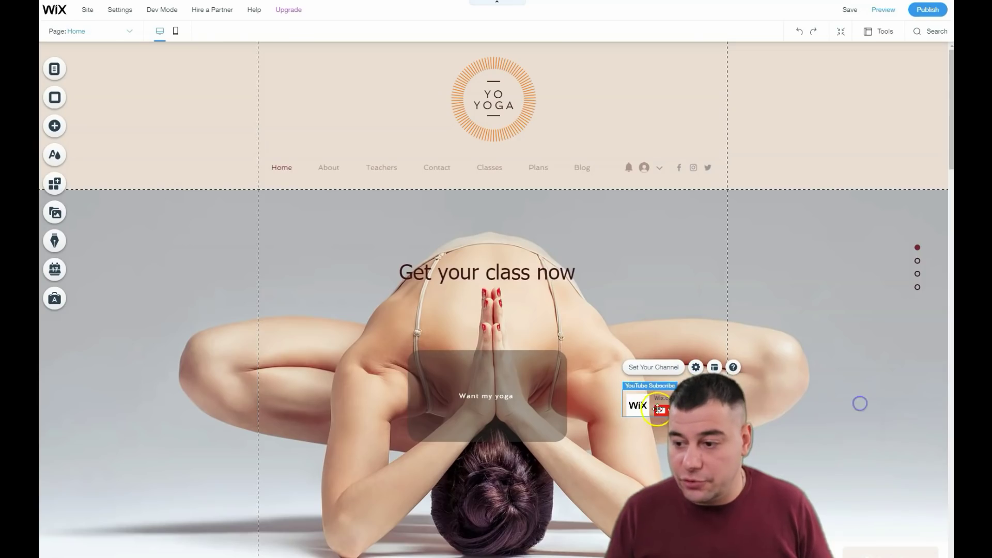
# - Delete the YouTube Subscribe button from the hero image
pyautogui.rightClick(658, 409)
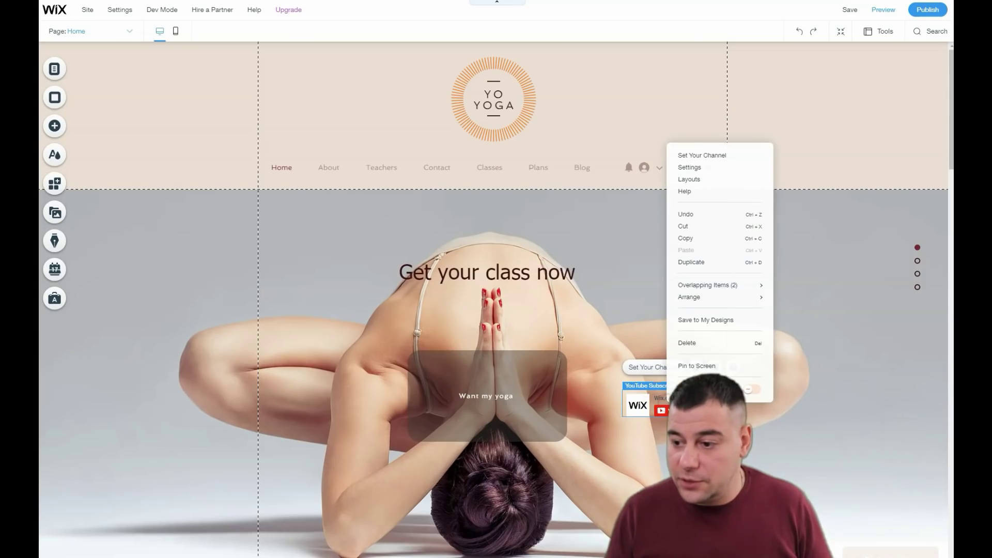
pyautogui.click(683, 367)
# - Delete the strip with the contact form and map below the Contact Us section
pyautogui.scroll(-1, 427, 307)
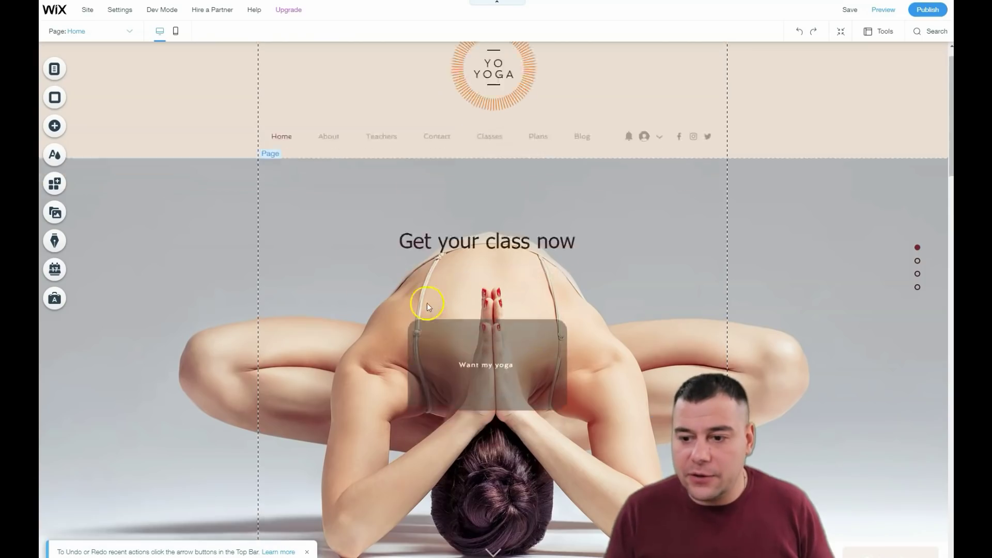
pyautogui.scroll(-10, 416, 289)
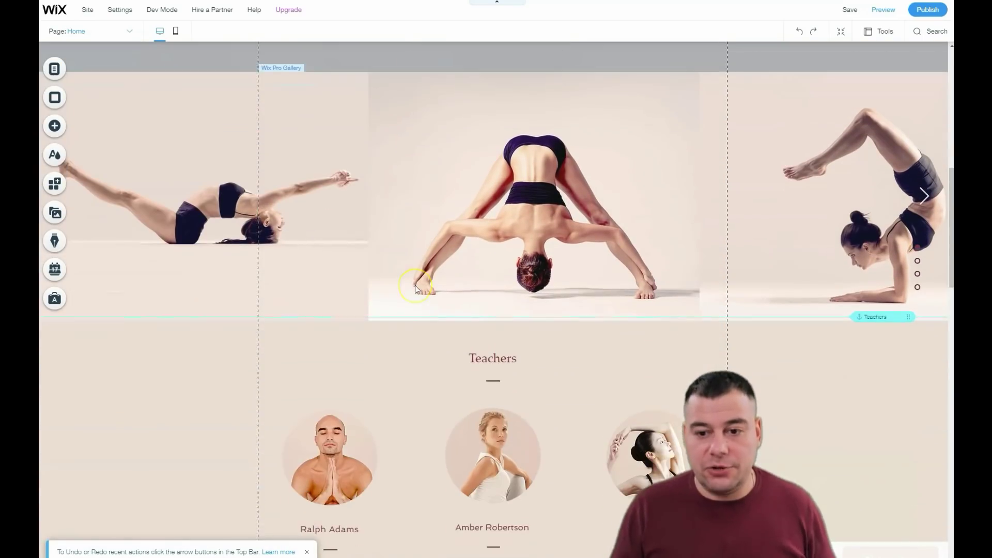
pyautogui.scroll(-6, 416, 289)
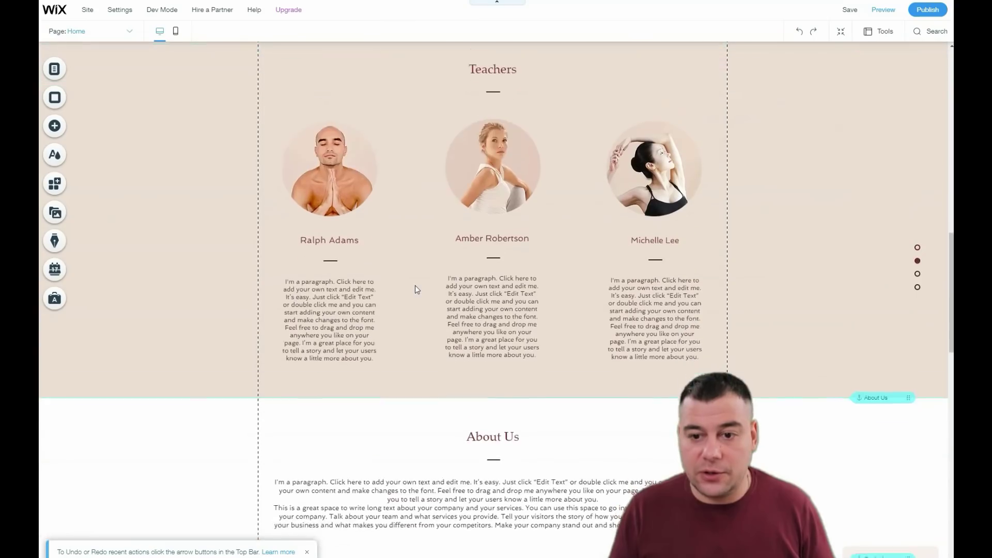
pyautogui.scroll(-8, 416, 289)
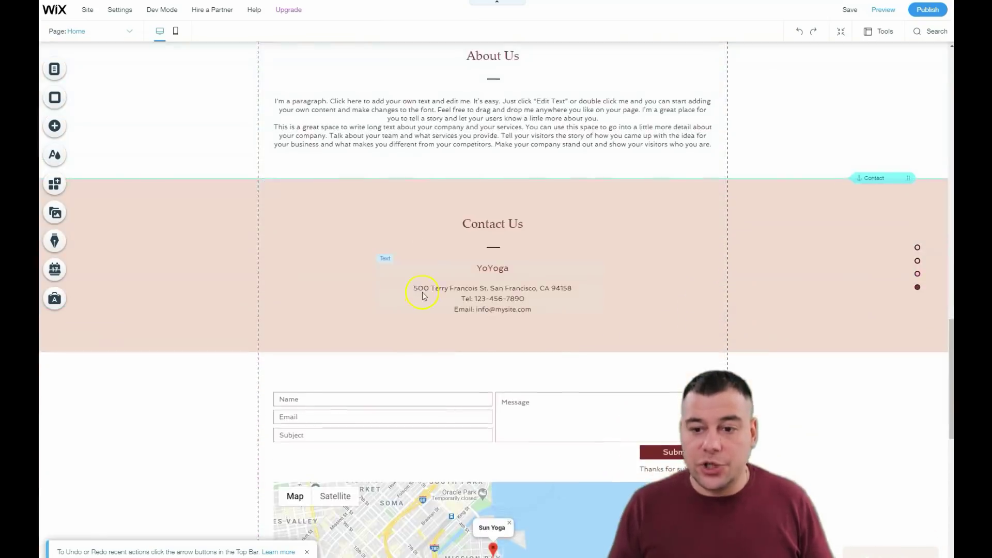
pyautogui.scroll(4, 420, 232)
pyautogui.scroll(-8, 399, 349)
pyautogui.scroll(3, 408, 326)
pyautogui.scroll(-3, 487, 285)
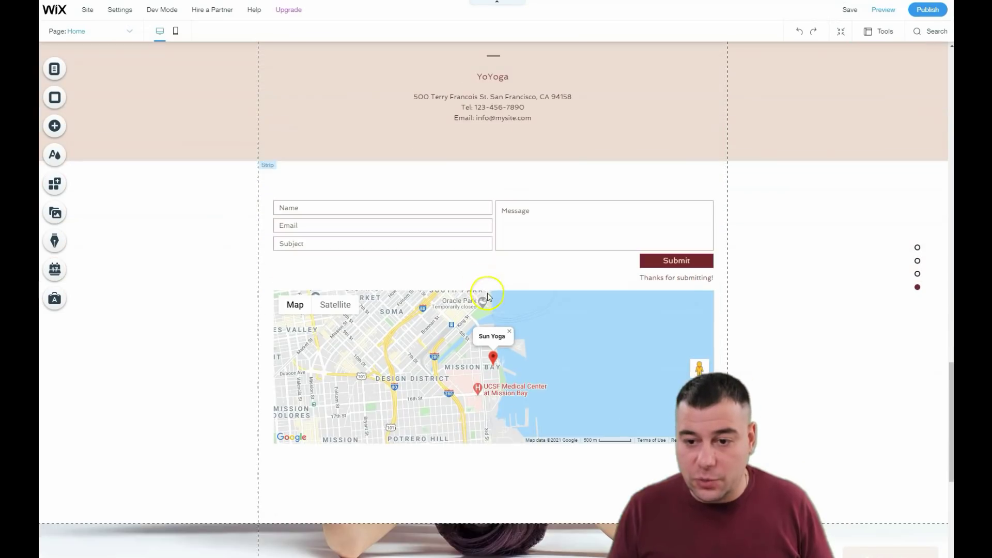
pyautogui.rightClick(157, 296)
pyautogui.click(182, 287)
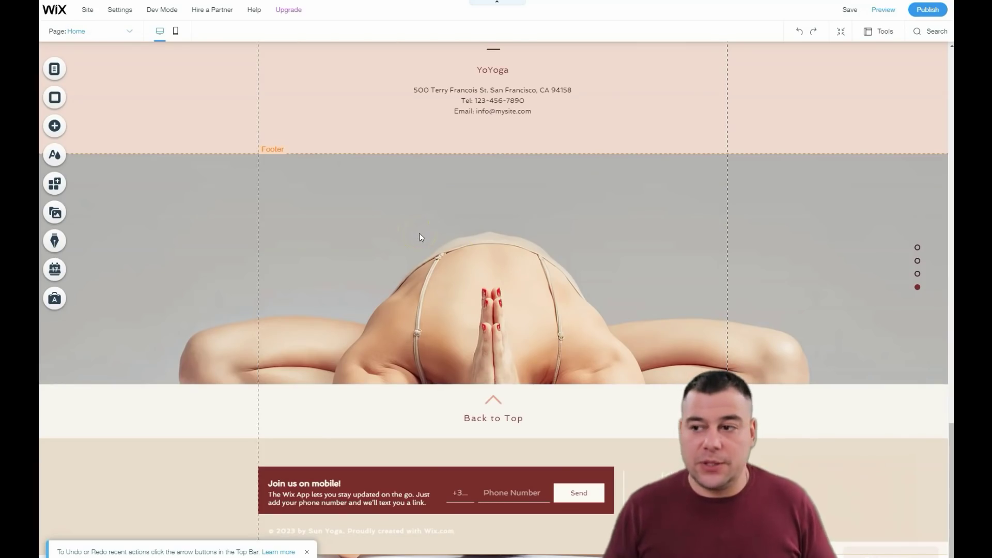
# - Look over the site menu's list of pages and the page background options
pyautogui.click(53, 70)
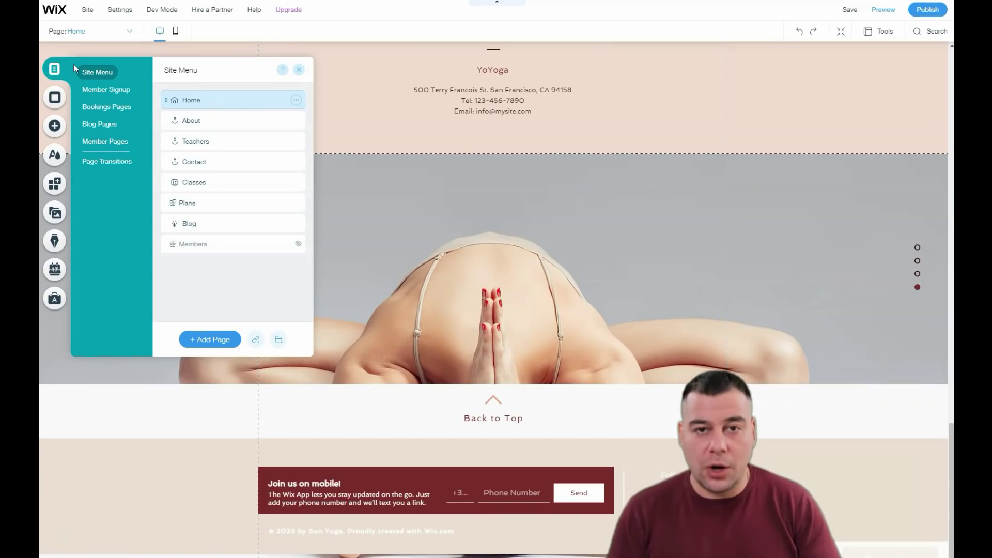
pyautogui.click(55, 70)
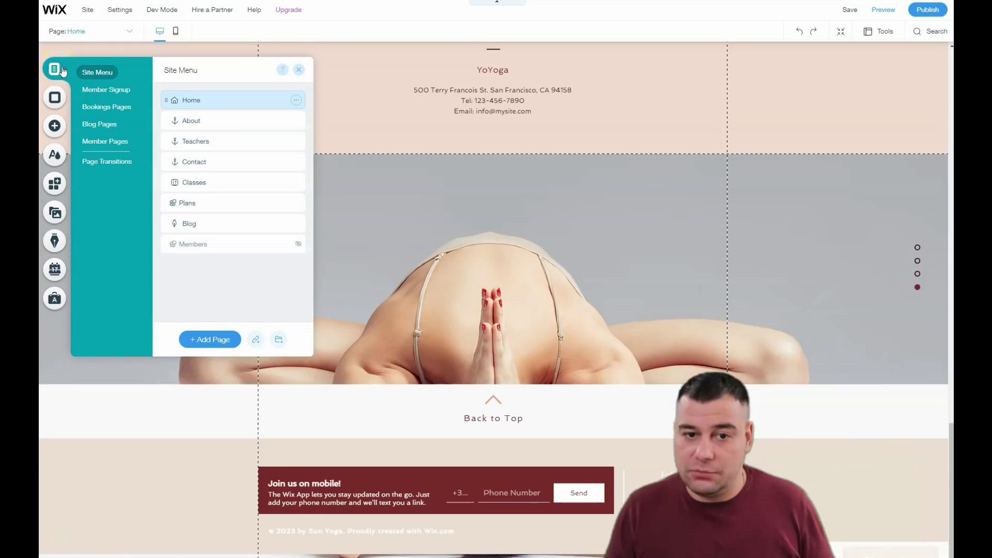
pyautogui.click(56, 98)
pyautogui.click(262, 218)
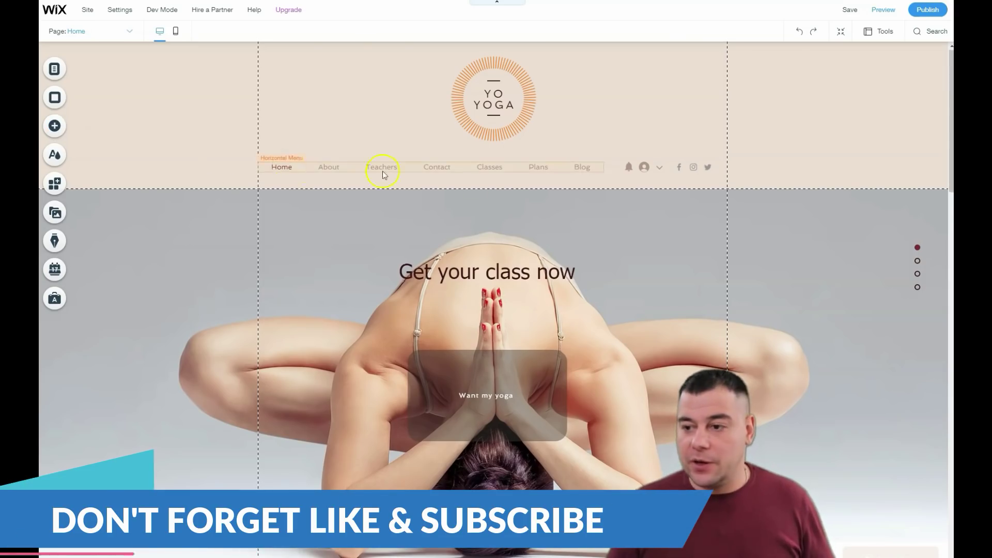
# - Review the edited Home page from the header through the gallery, Teachers, About Us and Contact Us sections
pyautogui.scroll(-4, 476, 182)
pyautogui.scroll(-10, 413, 179)
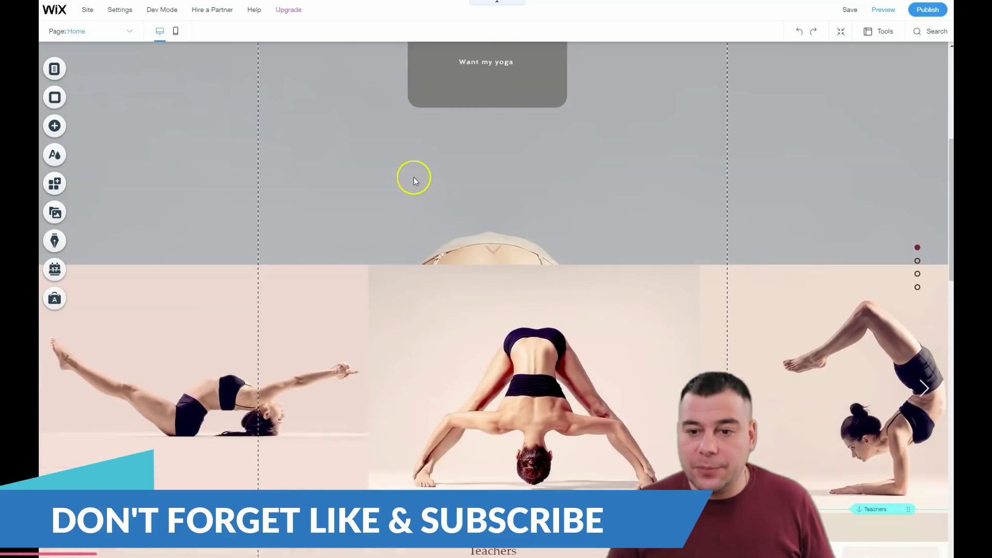
pyautogui.scroll(-1, 408, 182)
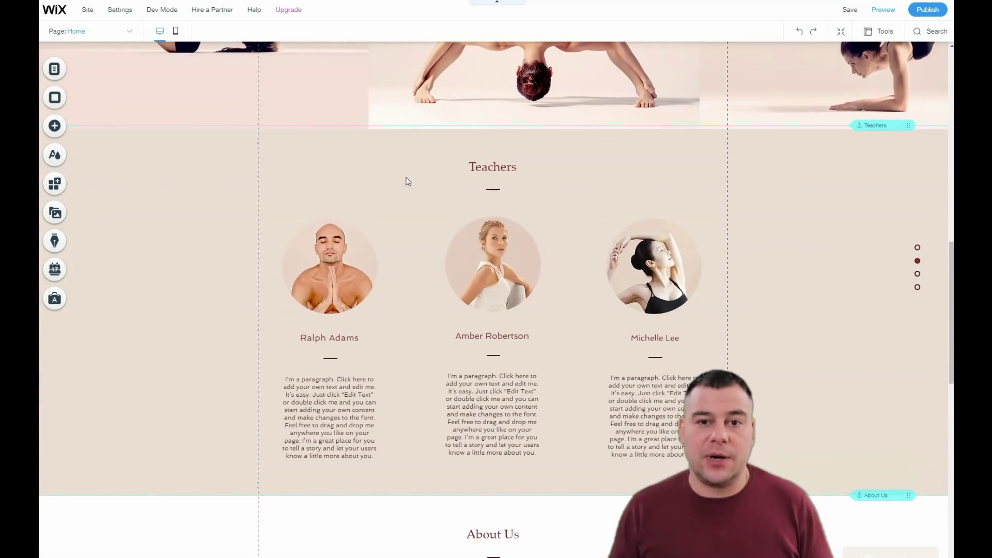
pyautogui.scroll(-8, 408, 182)
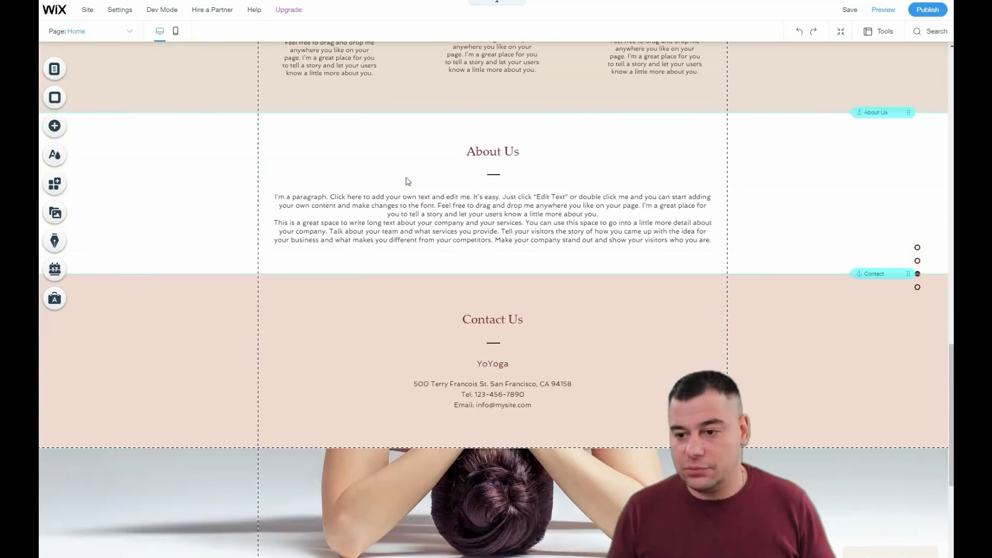
pyautogui.scroll(-3, 408, 181)
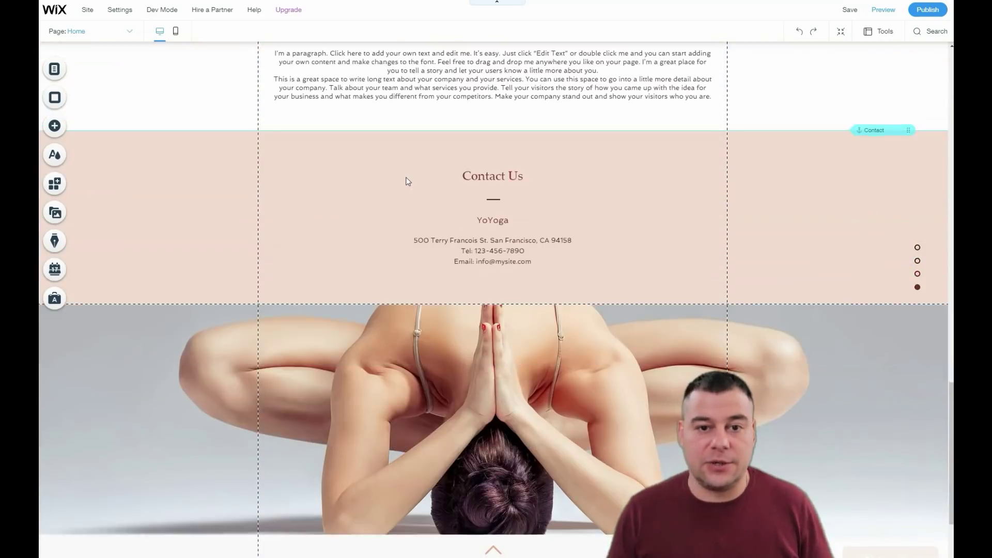
pyautogui.scroll(-3, 408, 181)
pyautogui.click(409, 181)
pyautogui.scroll(20, 411, 184)
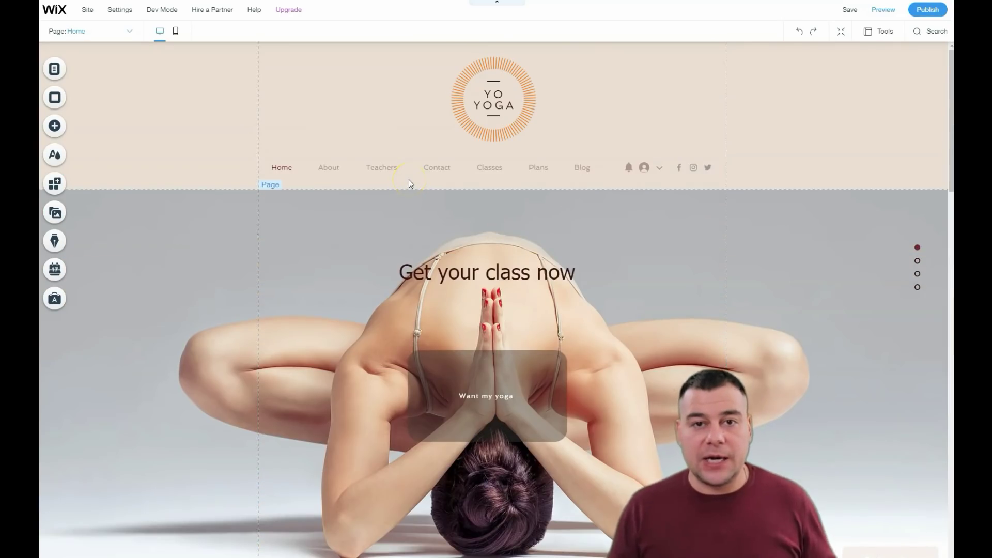
pyautogui.click(333, 167)
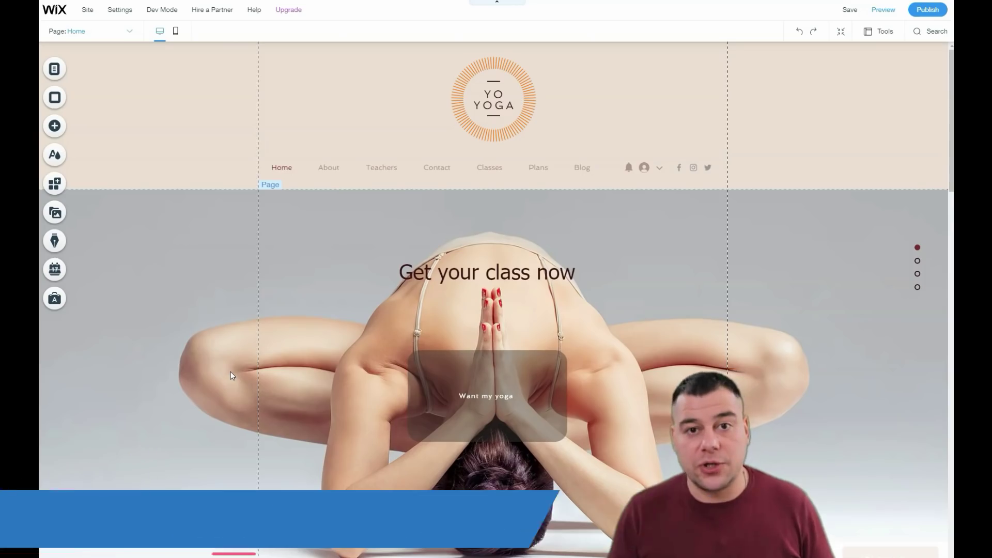
pyautogui.click(257, 348)
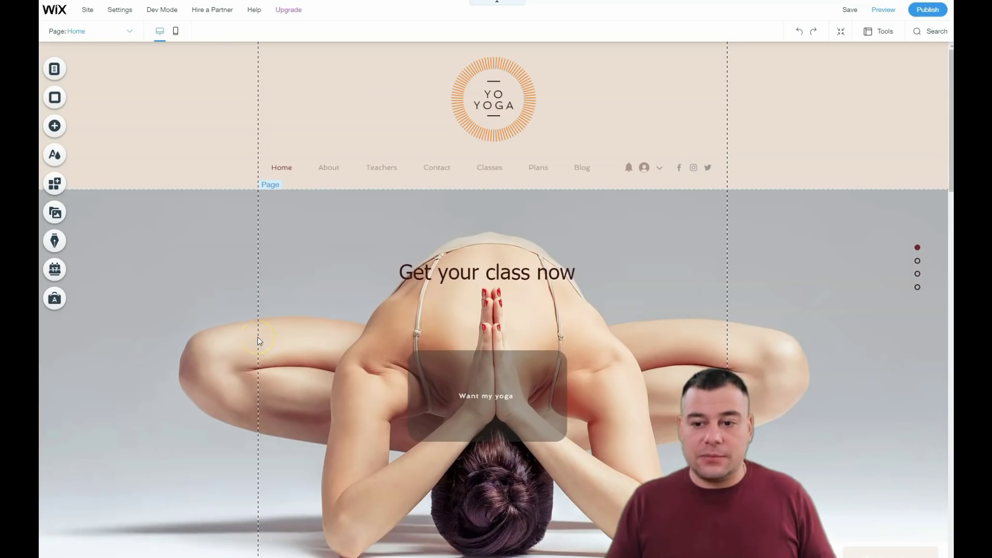
# - Browse the lists and grids, button and strip designs that can be added to the Home page
pyautogui.scroll(-5, 258, 337)
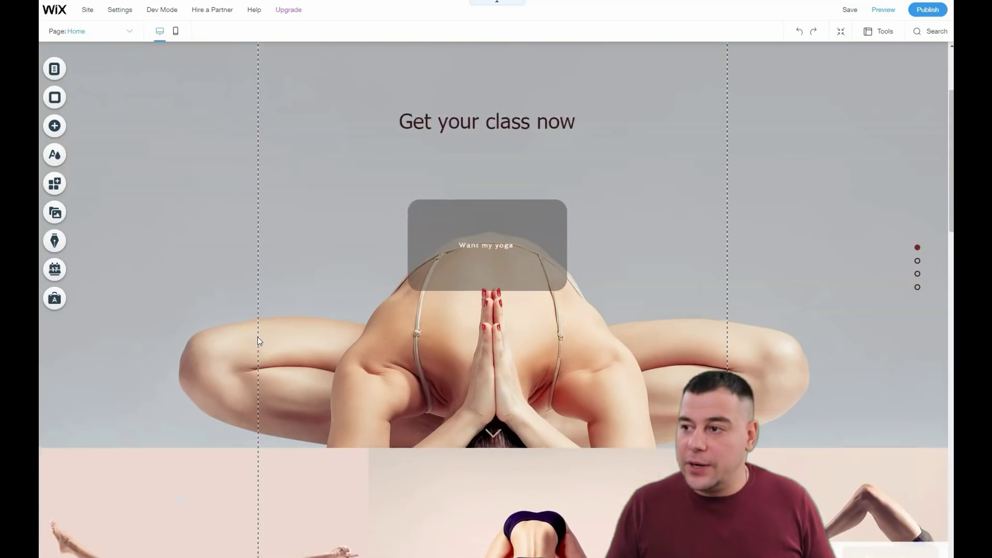
pyautogui.scroll(-6, 257, 337)
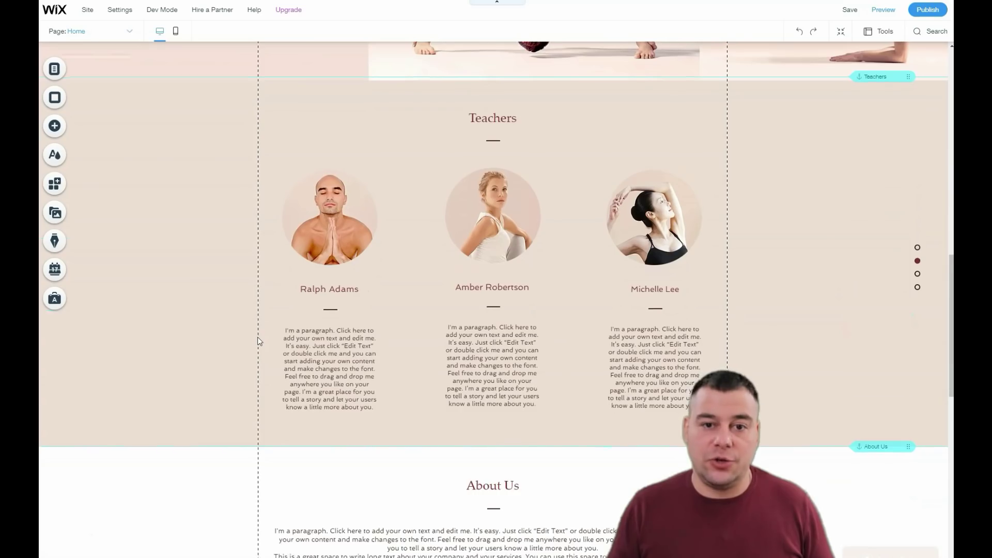
pyautogui.scroll(-4, 259, 341)
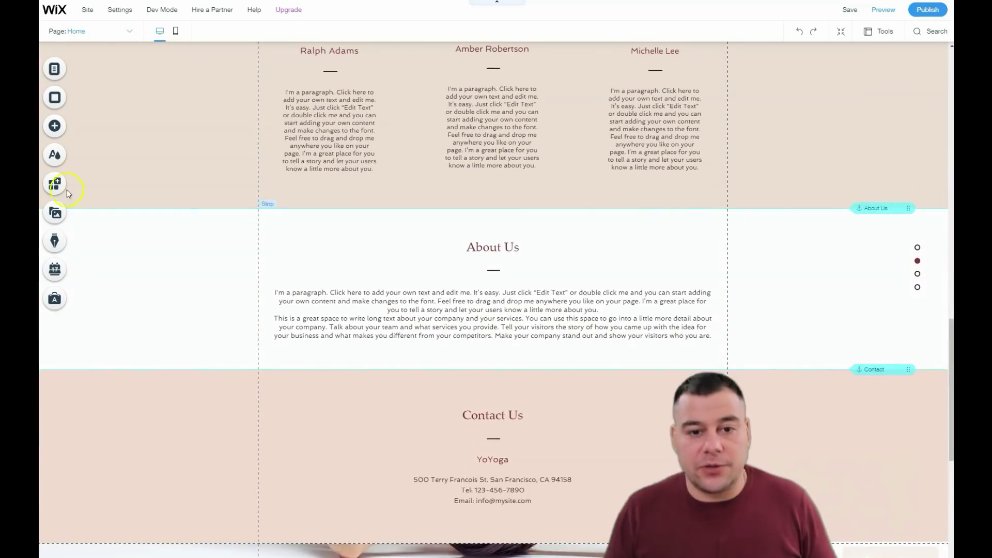
pyautogui.click(55, 125)
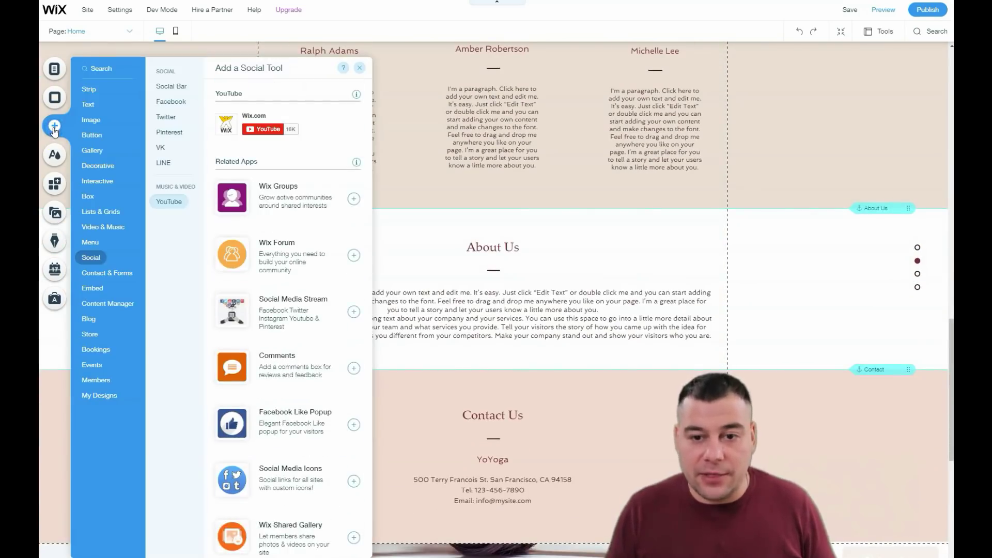
pyautogui.click(98, 213)
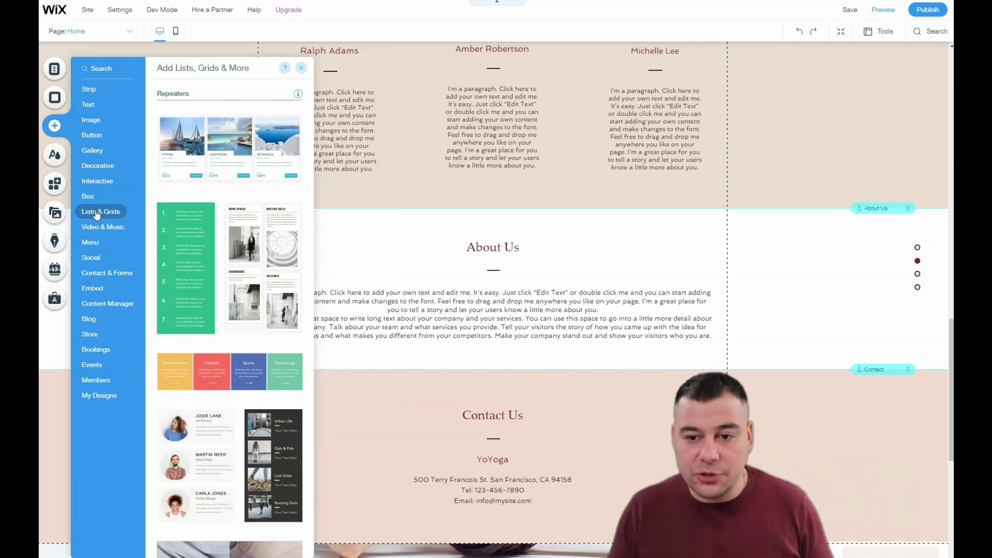
pyautogui.click(91, 136)
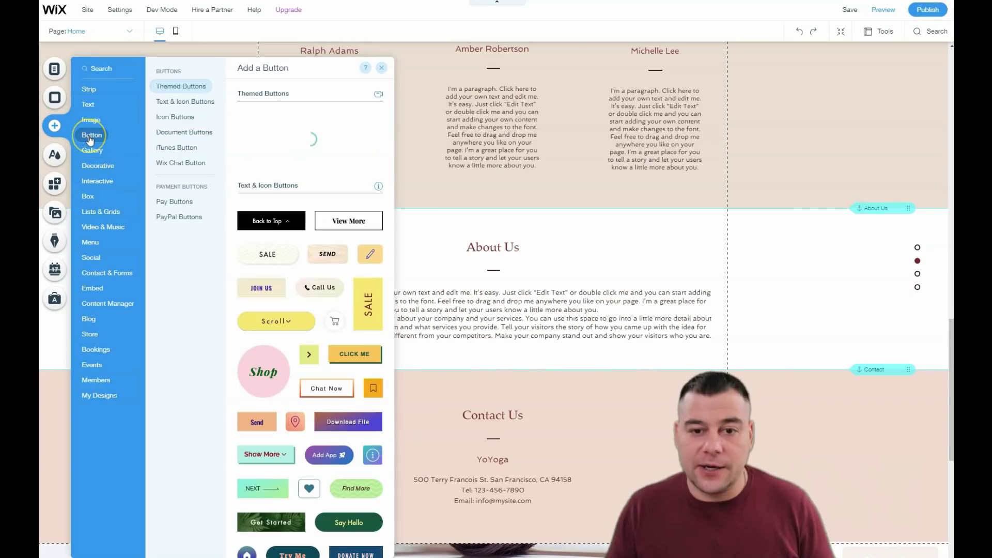
pyautogui.click(90, 91)
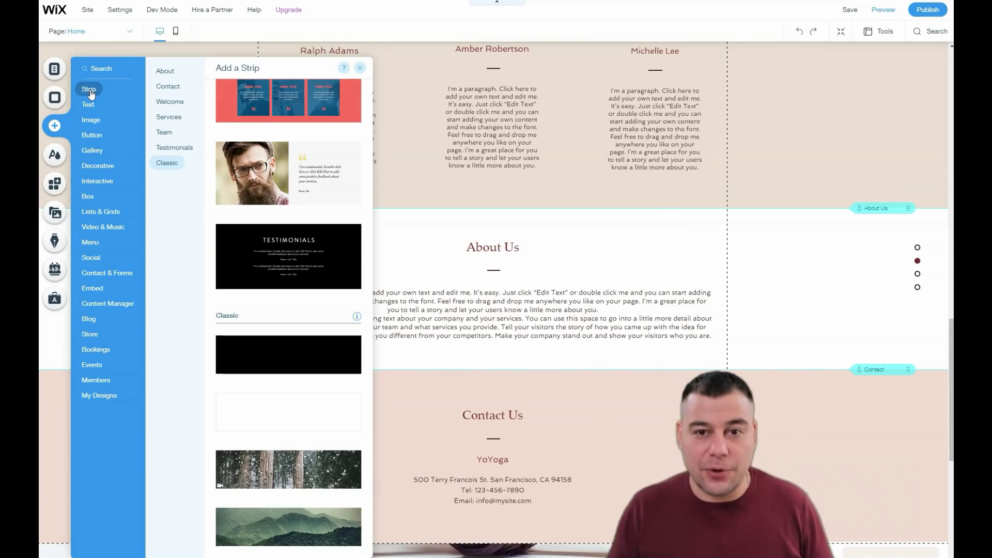
pyautogui.click(181, 268)
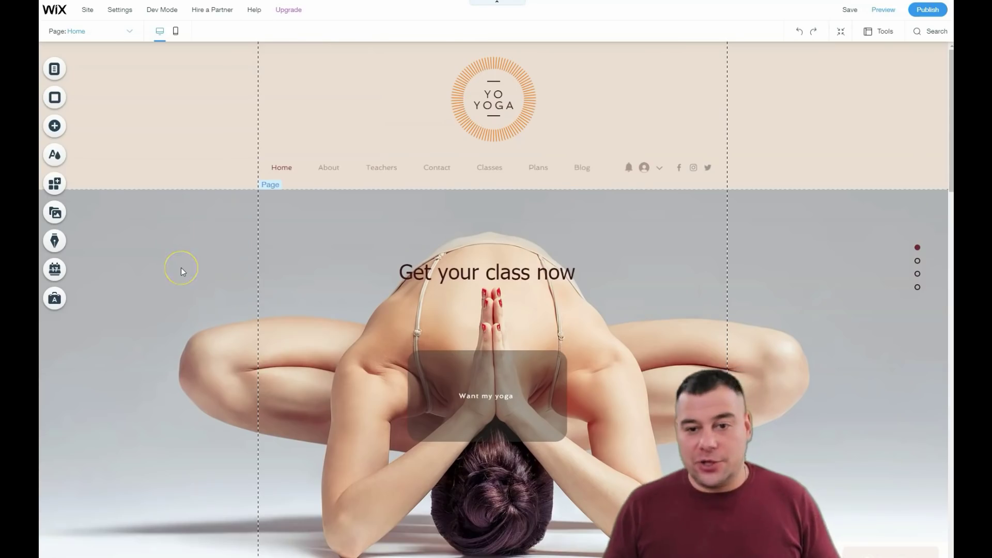